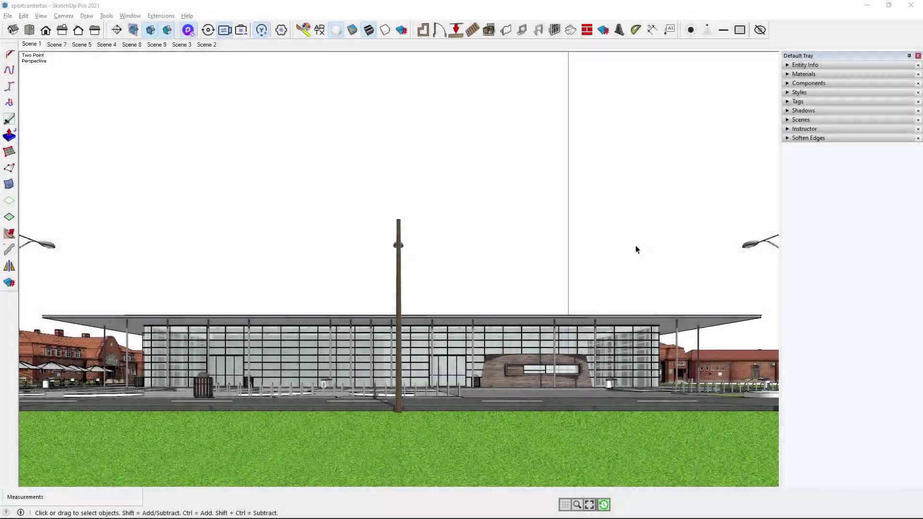
# - Orbit around the sport center model in SketchUp, then return to the Scene 1 front view
pyautogui.moveTo(636, 249); pyautogui.dragTo(446, 355, button='middle')
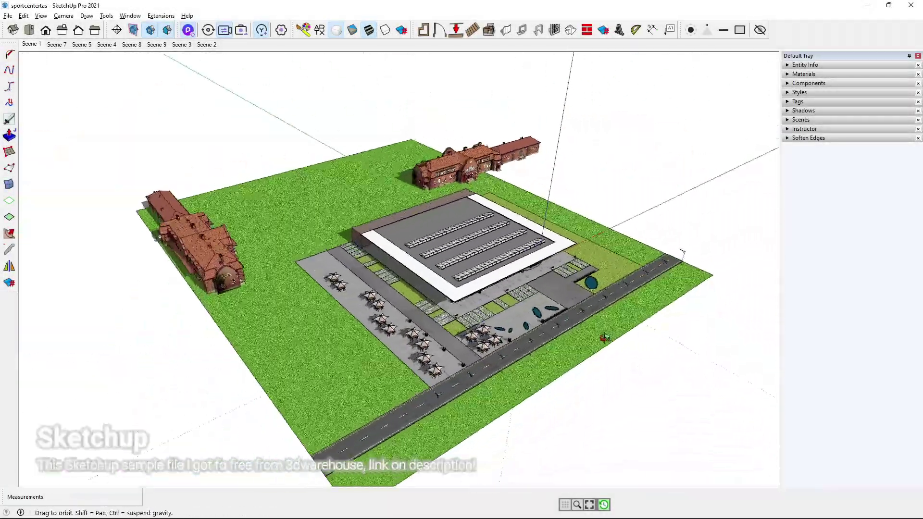
pyautogui.moveTo(446, 354); pyautogui.dragTo(615, 328, button='middle')
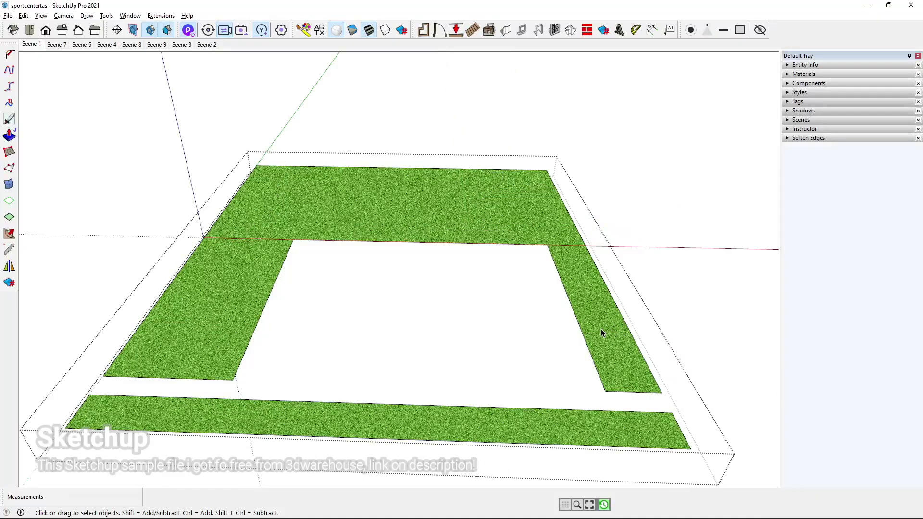
pyautogui.moveTo(565, 342); pyautogui.dragTo(678, 378, button='middle')
pyautogui.moveTo(473, 365); pyautogui.dragTo(492, 358, button='middle')
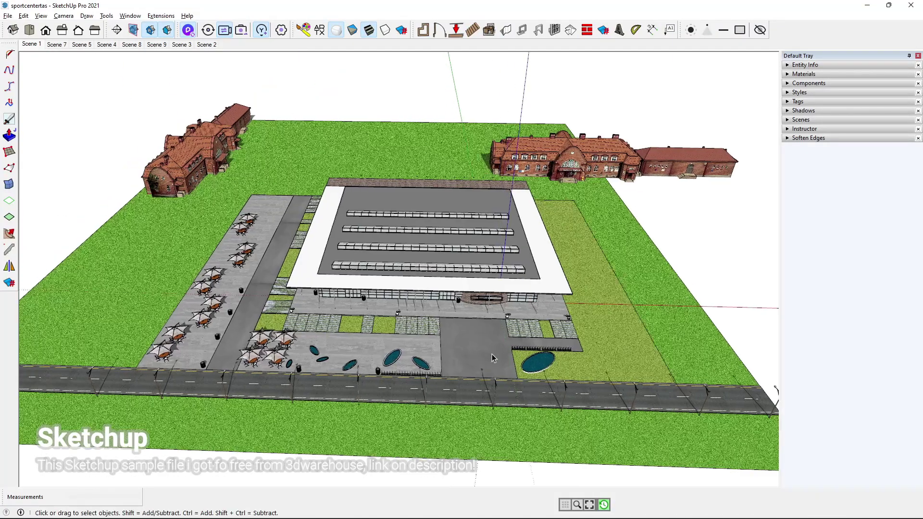
pyautogui.moveTo(600, 355); pyautogui.dragTo(403, 312, button='middle')
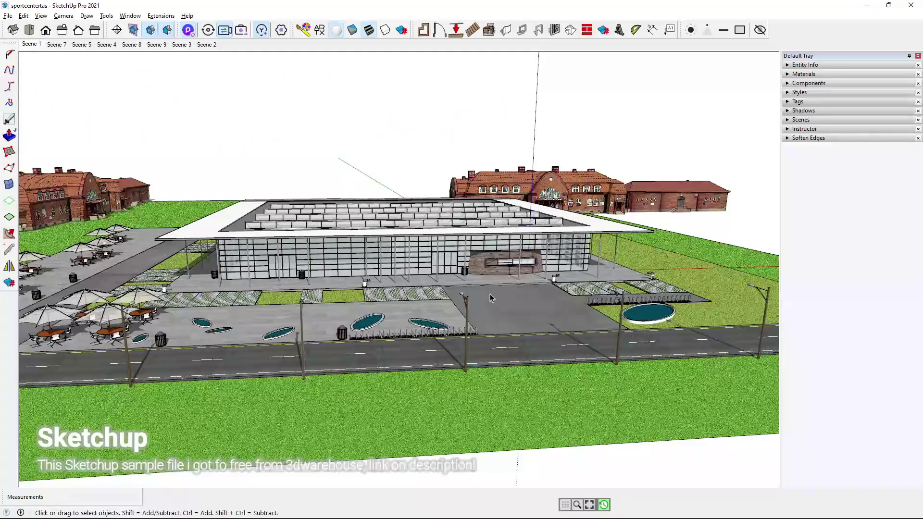
pyautogui.moveTo(404, 312); pyautogui.dragTo(253, 147, button='middle')
pyautogui.click(32, 46)
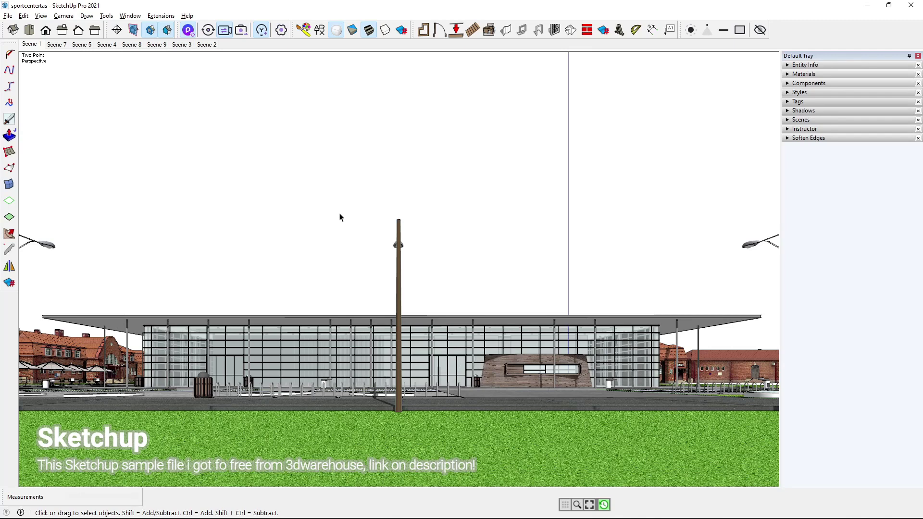
# - Launch D5 Render from SketchUp, open the model, and switch the camera to fly mode
pyautogui.click(188, 30)
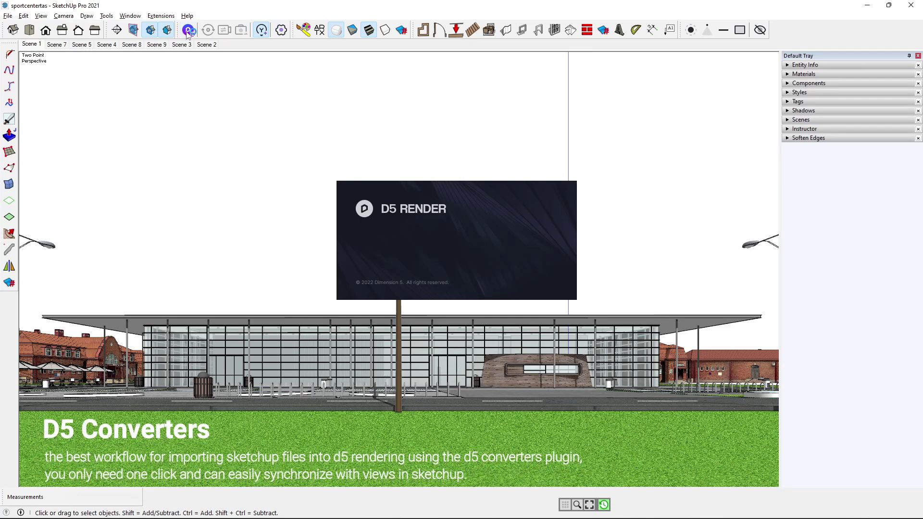
pyautogui.click(510, 271)
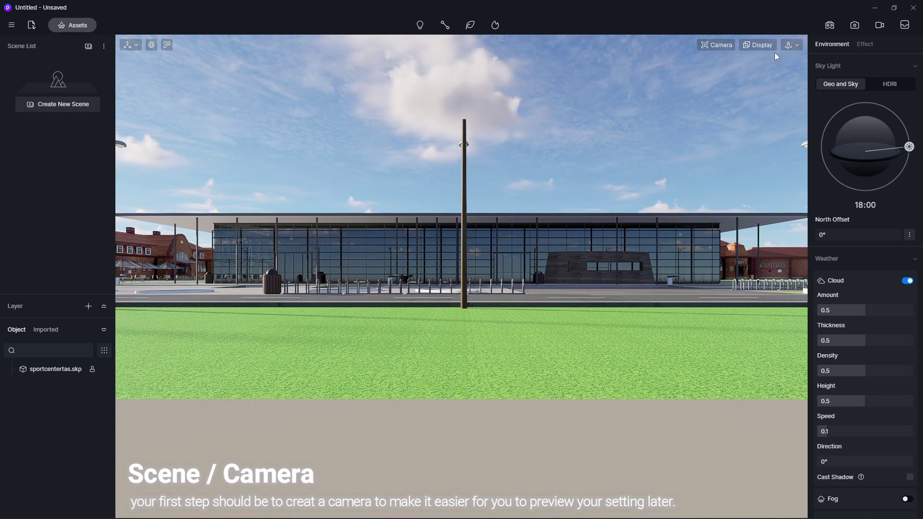
pyautogui.click(791, 45)
pyautogui.click(780, 74)
pyautogui.moveTo(610, 233)
pyautogui.mouseDown(button='right')
pyautogui.moveTo(551, 252)
pyautogui.moveTo(285, 199)
pyautogui.moveTo(532, 238)
pyautogui.moveTo(604, 206)
pyautogui.mouseUp(button='right')
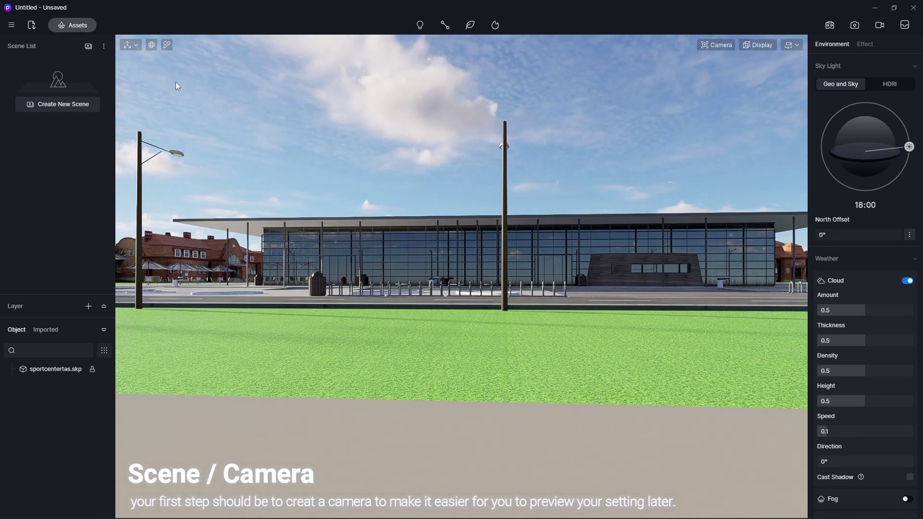
pyautogui.moveTo(426, 190); pyautogui.dragTo(841, 17, button='right')
# - Sync the SketchUp scenes into D5's scene list and maximize the D5 window
pyautogui.click(895, 11)
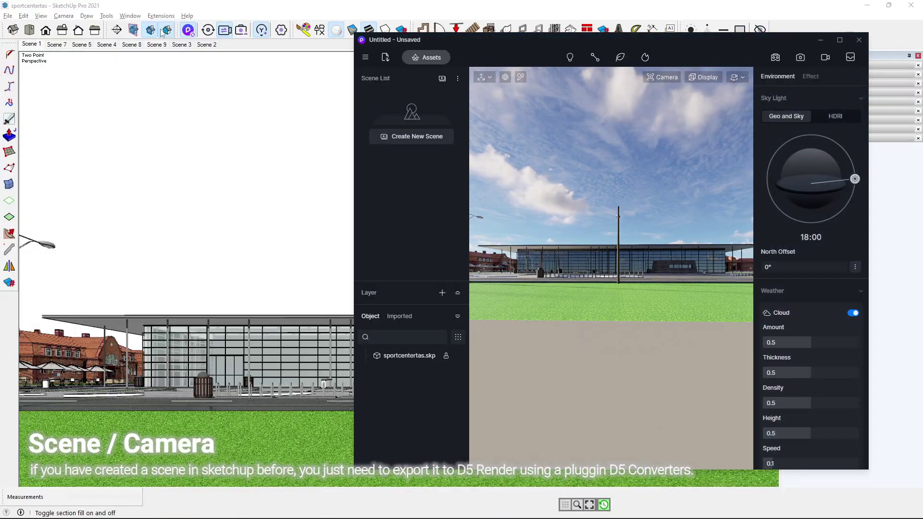
pyautogui.click(242, 32)
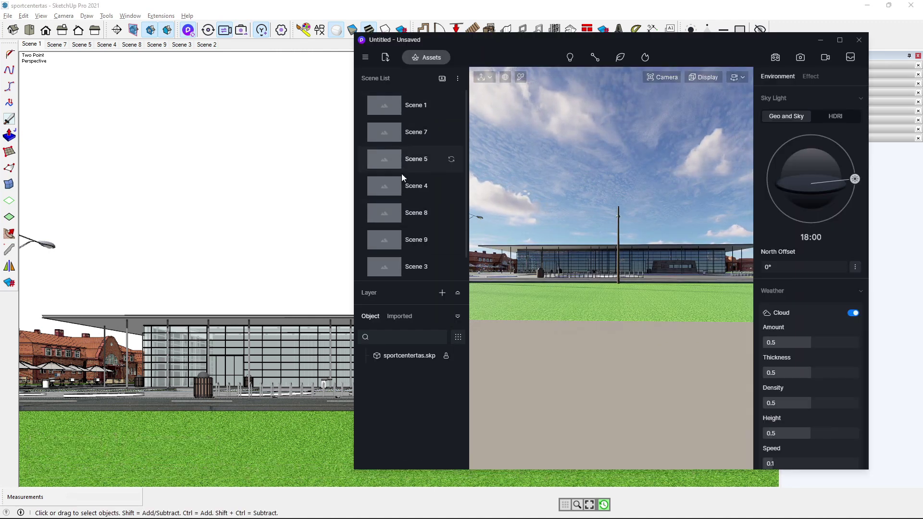
pyautogui.click(839, 40)
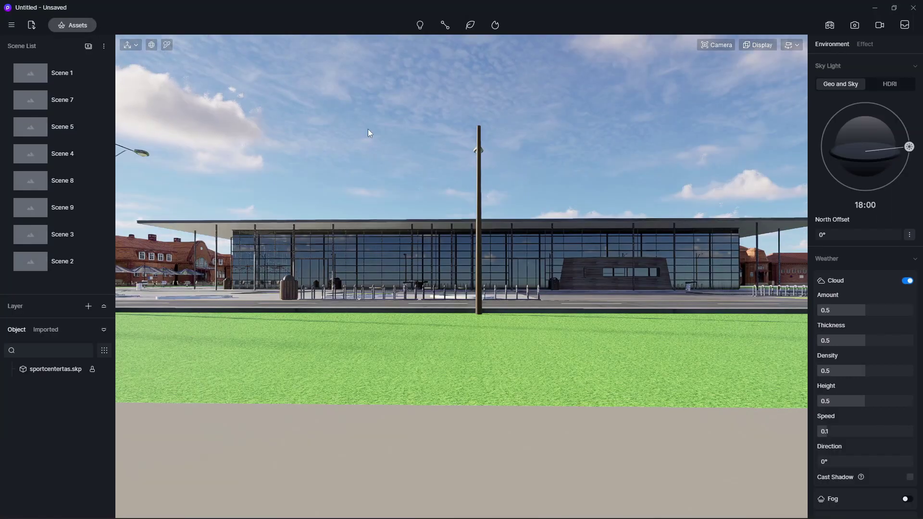
# - Visit Scenes 1, 7, 5, 4, 8, 9, 3 and 2, then return to Scene 8 tilted skyward
pyautogui.click(51, 74)
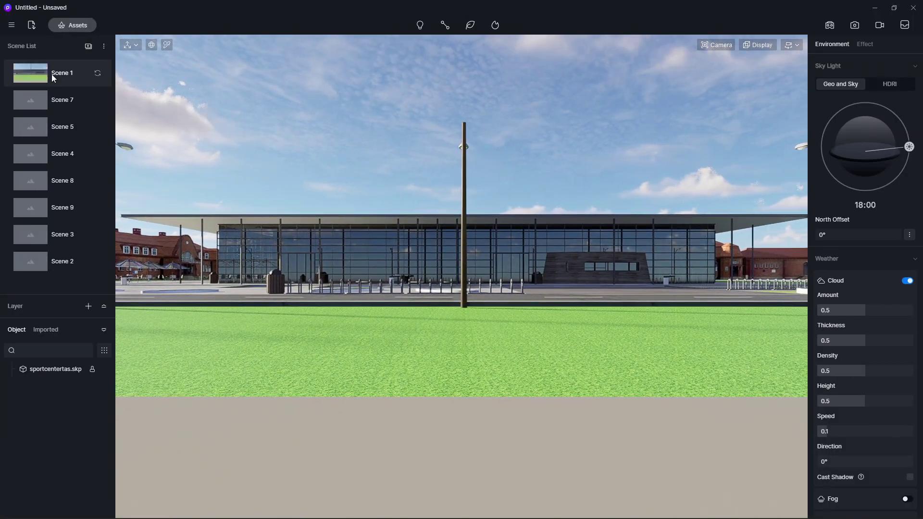
pyautogui.click(41, 97)
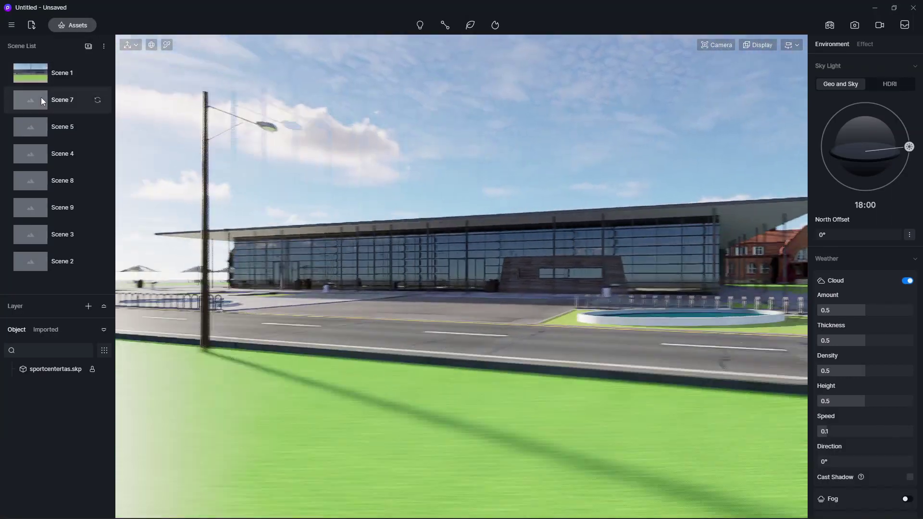
pyautogui.click(42, 130)
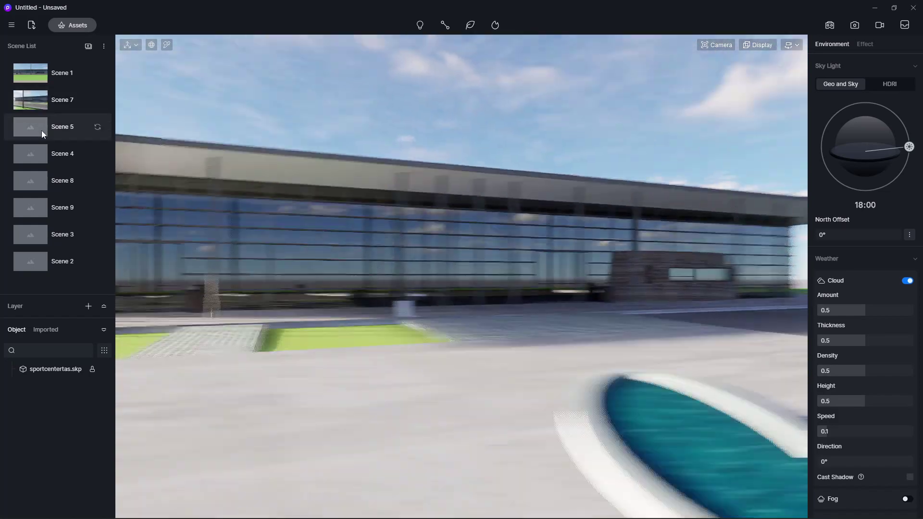
pyautogui.click(64, 148)
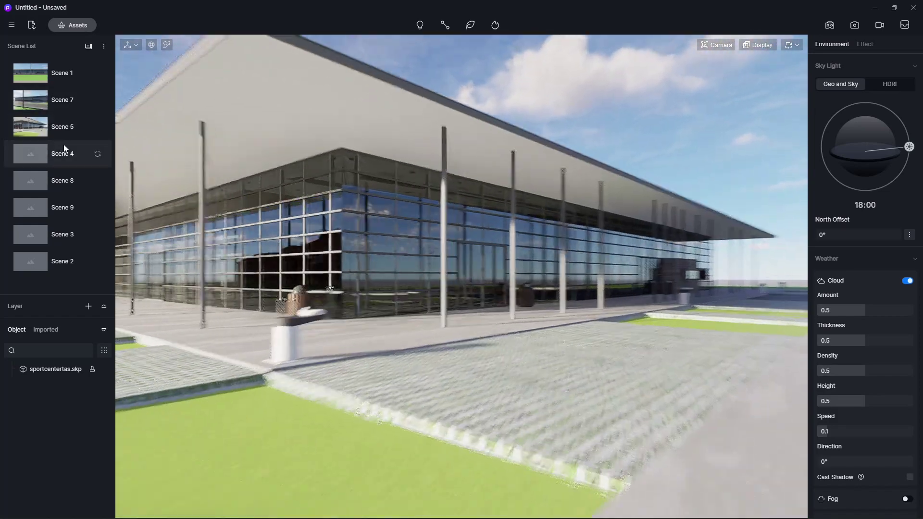
pyautogui.click(32, 185)
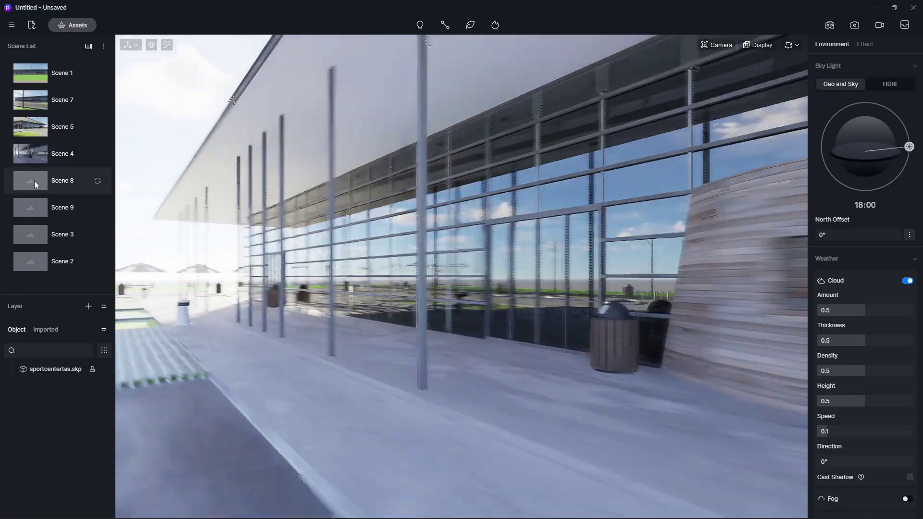
pyautogui.click(41, 208)
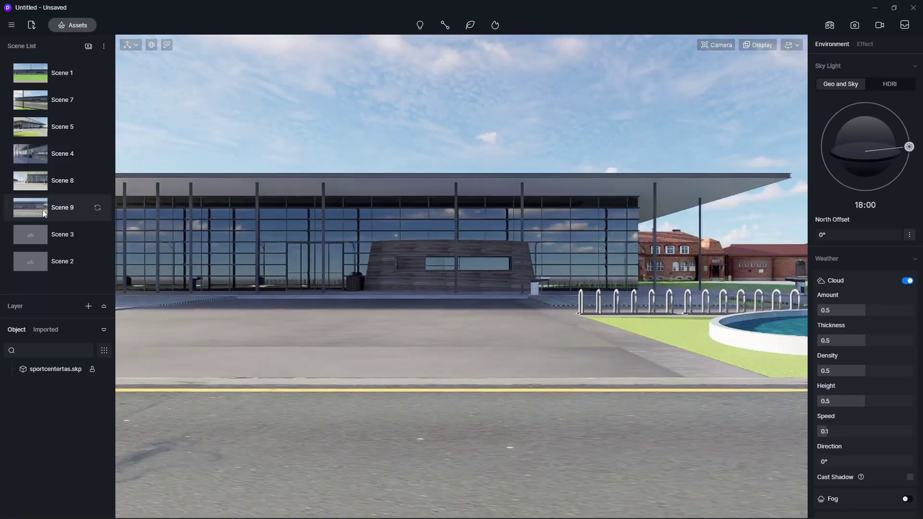
pyautogui.click(45, 226)
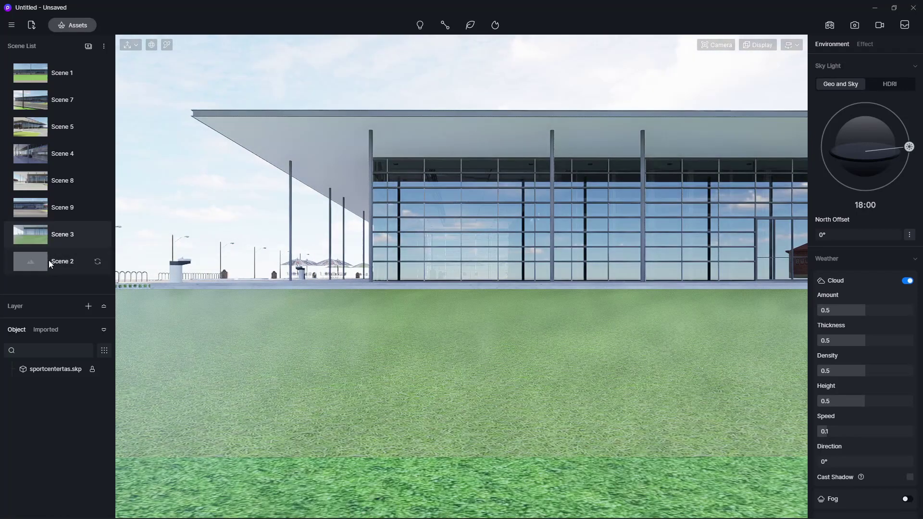
pyautogui.click(48, 261)
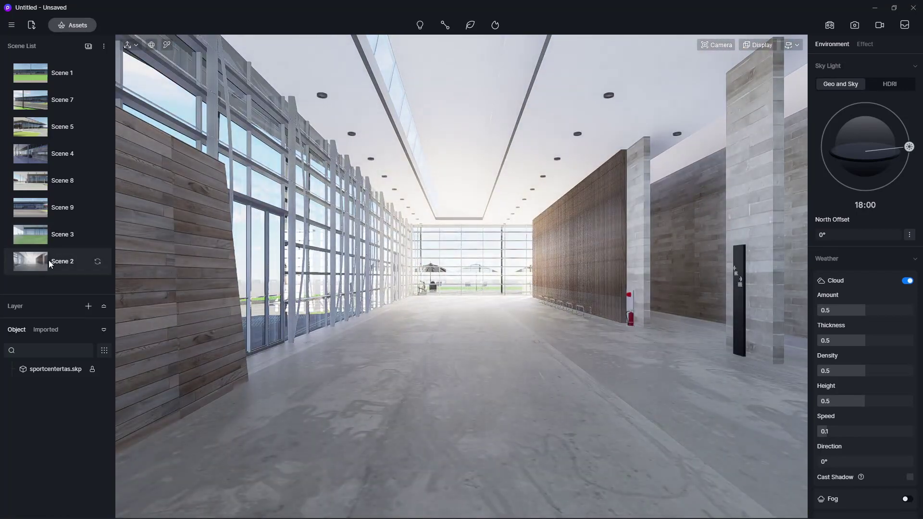
pyautogui.click(56, 180)
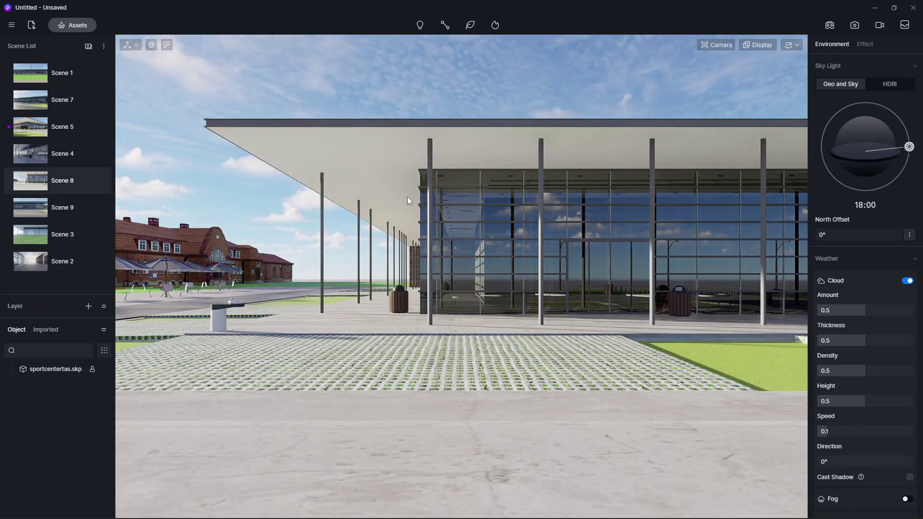
pyautogui.moveTo(407, 197); pyautogui.dragTo(408, 160, button='right')
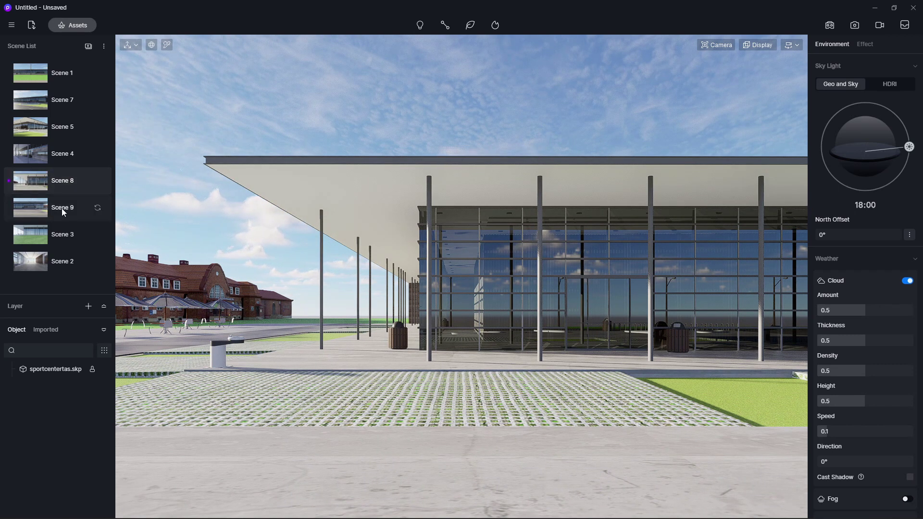
# - Switch to Scene 3, lower the fly camera height to 1.2 m, and tilt the view upward
pyautogui.click(62, 234)
pyautogui.click(791, 45)
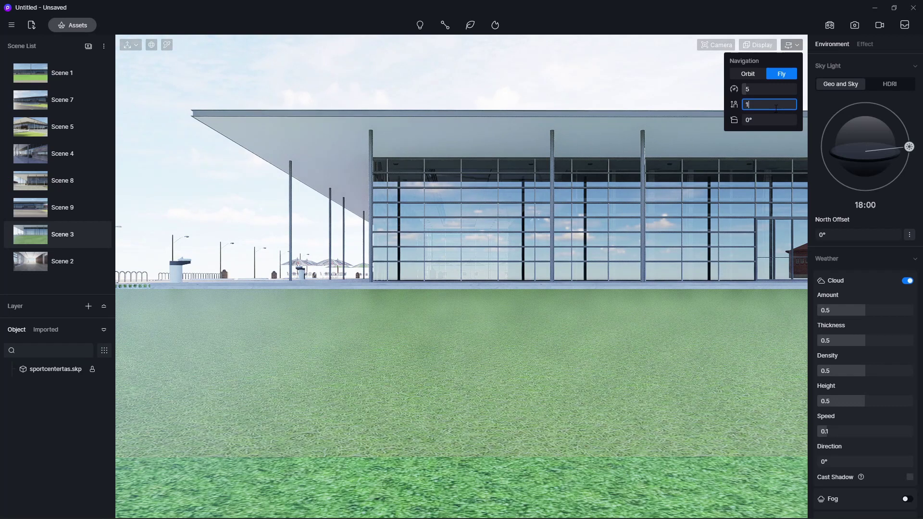
pyautogui.write('.5')
pyautogui.press('Return')
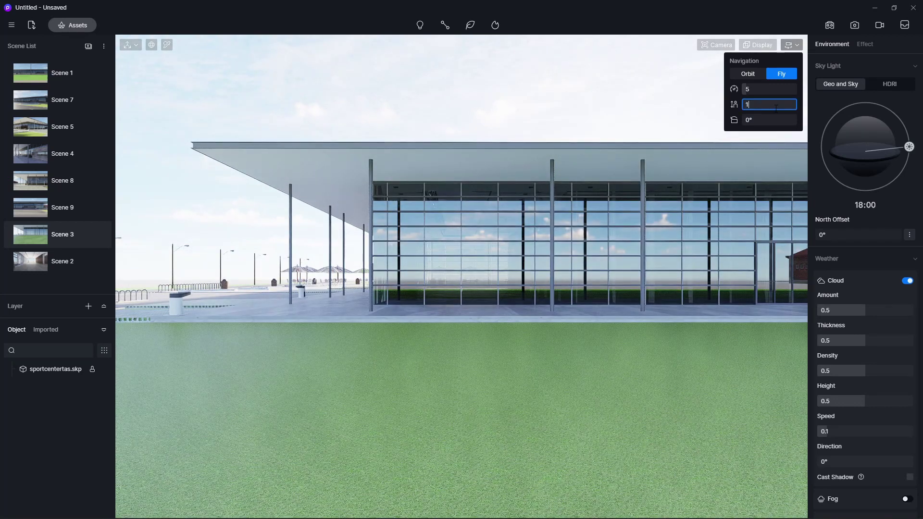
pyautogui.write('.2m')
pyautogui.press('Return')
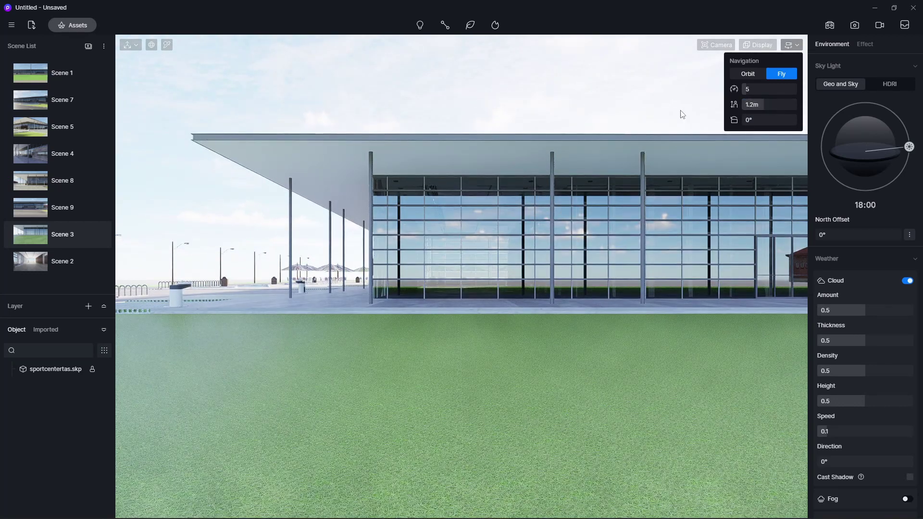
pyautogui.moveTo(456, 199); pyautogui.dragTo(455, 156, button='right')
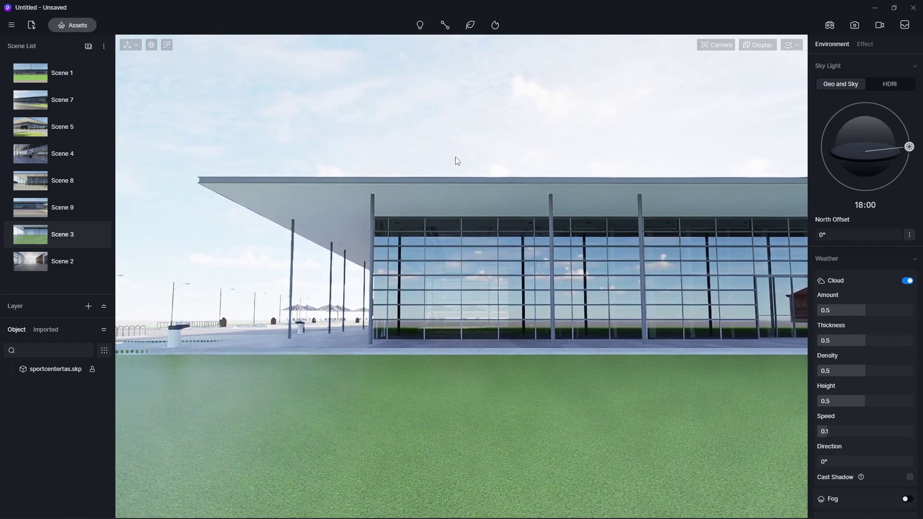
pyautogui.click(757, 43)
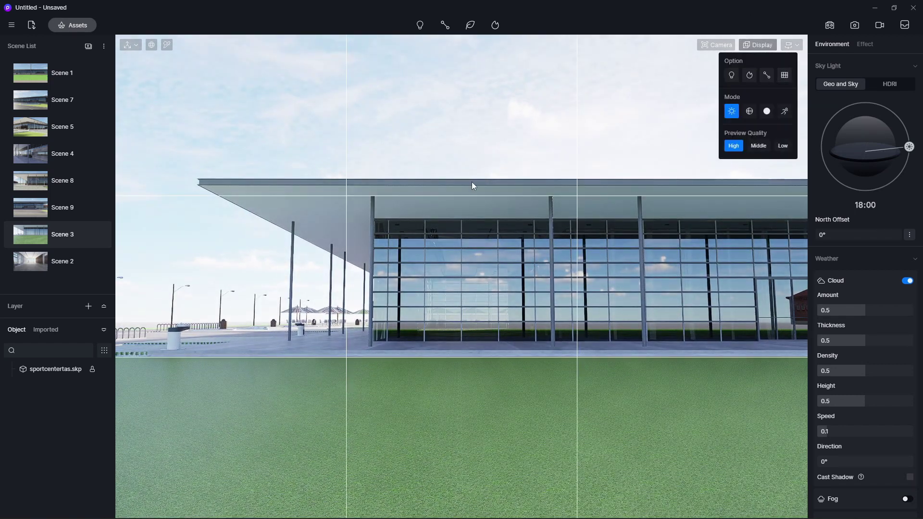
pyautogui.moveTo(472, 185); pyautogui.dragTo(474, 178, button='right')
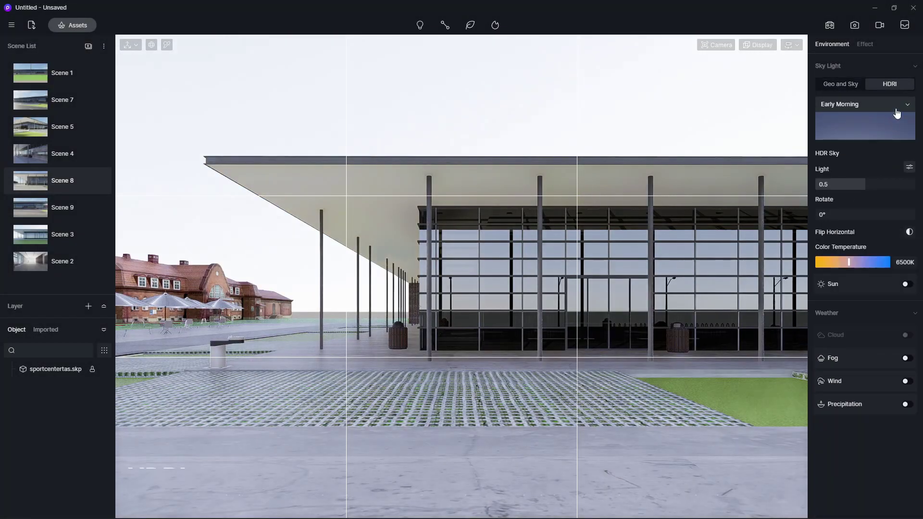
# - Light the scene with the belfast_sunset_8k HDRI at 0.01 strength and turn on rain
pyautogui.click(896, 112)
pyautogui.click(849, 187)
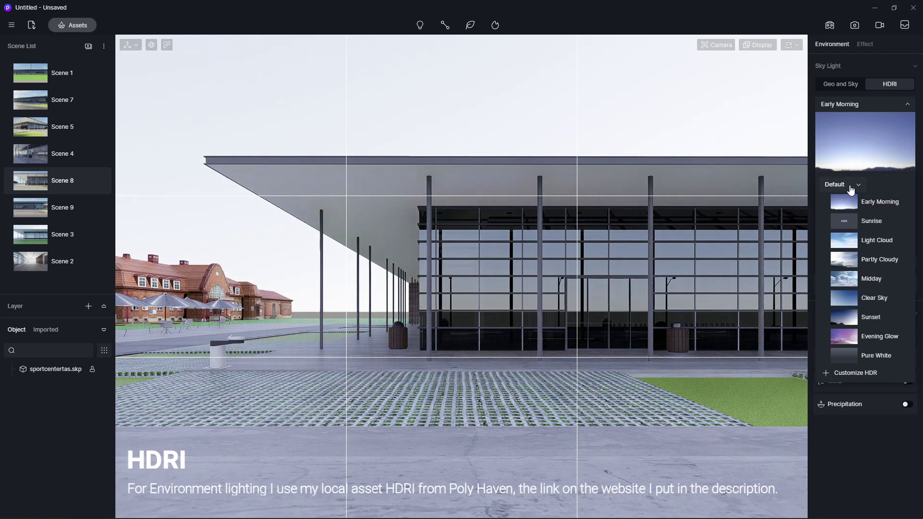
pyautogui.click(849, 197)
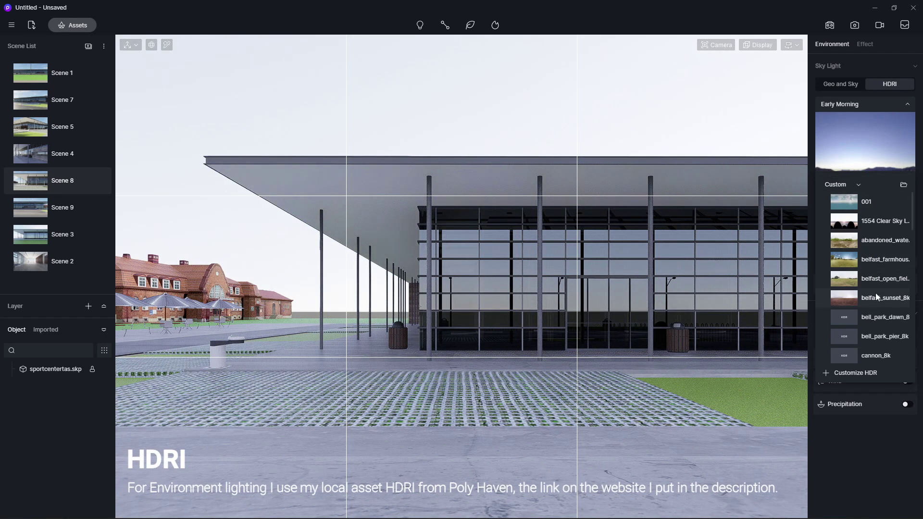
pyautogui.click(875, 294)
pyautogui.click(896, 109)
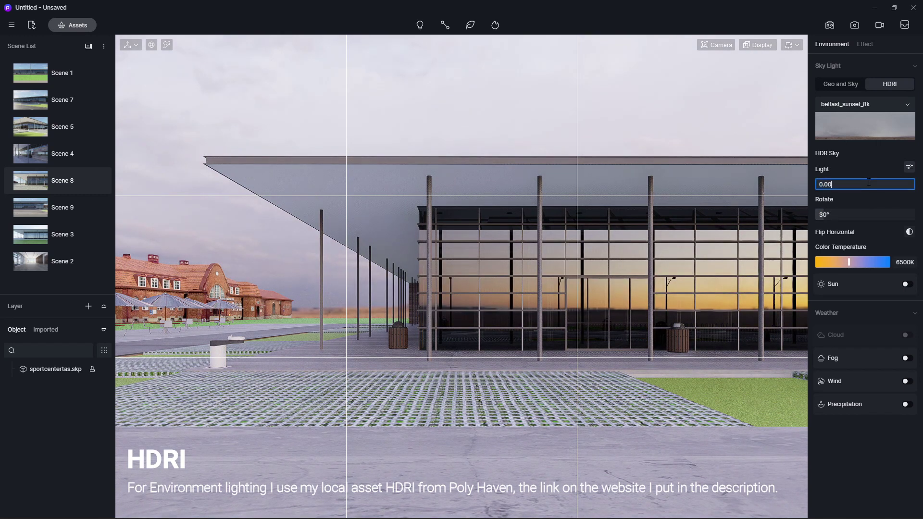
pyautogui.press('Return')
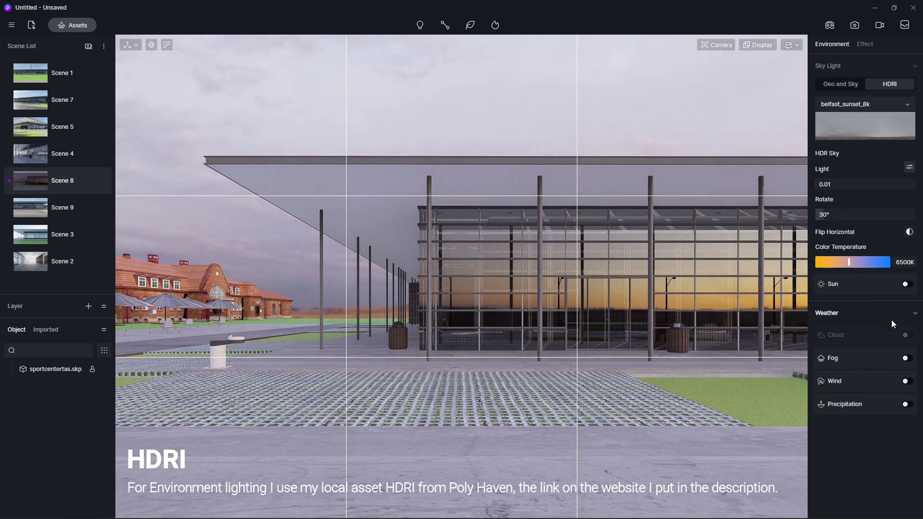
pyautogui.click(906, 403)
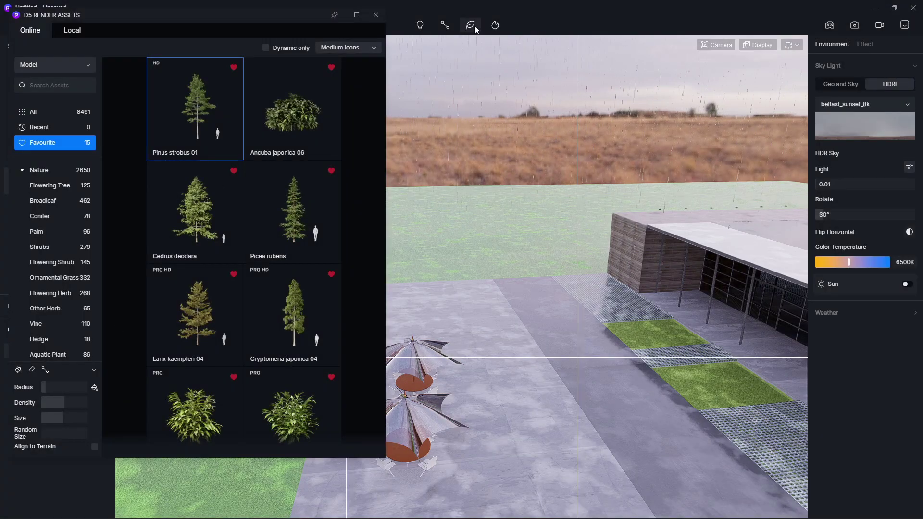
# - Add Larix kaempferi 04 and Cryptomeria japonica 04 to the scatter mix and paint a conifer cluster
pyautogui.click(473, 52)
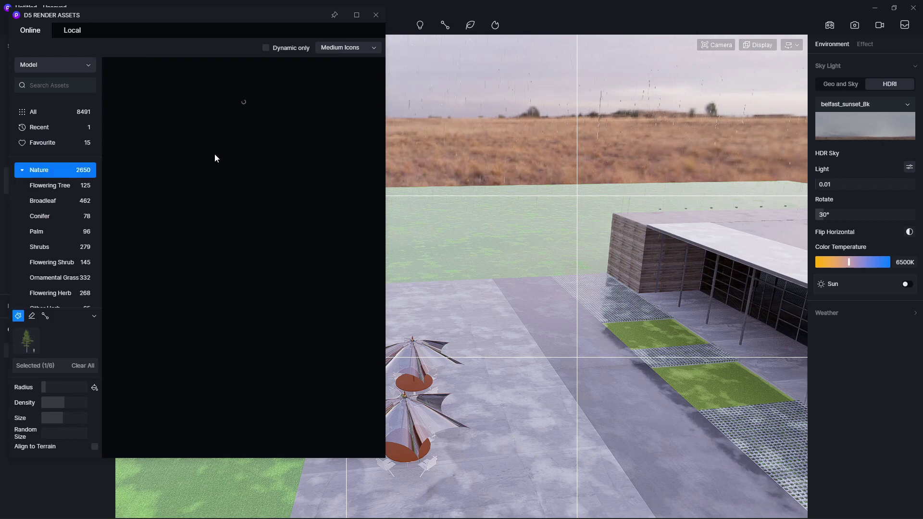
pyautogui.click(65, 146)
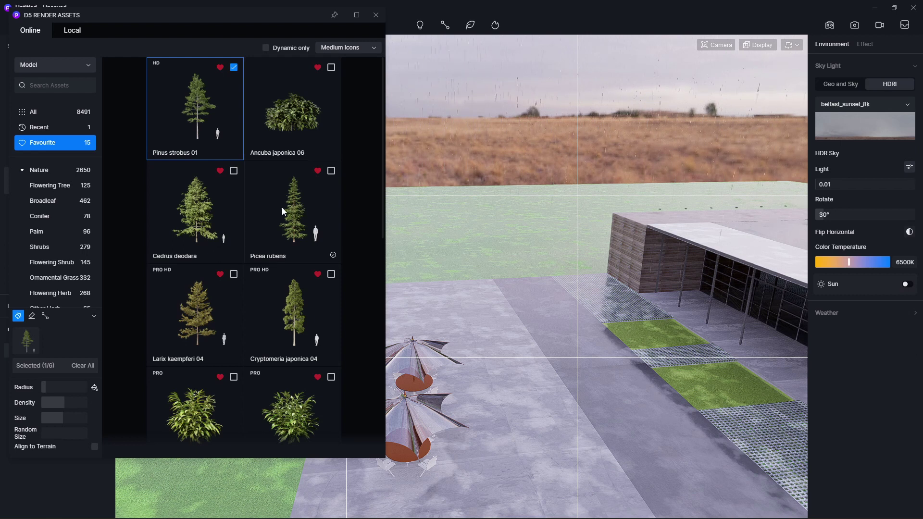
pyautogui.click(200, 336)
pyautogui.click(310, 324)
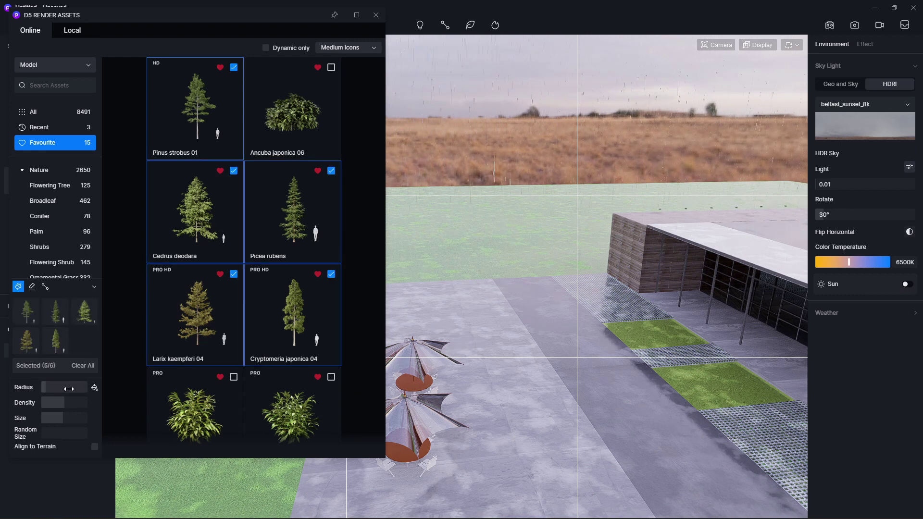
pyautogui.scroll(3, 555, 313)
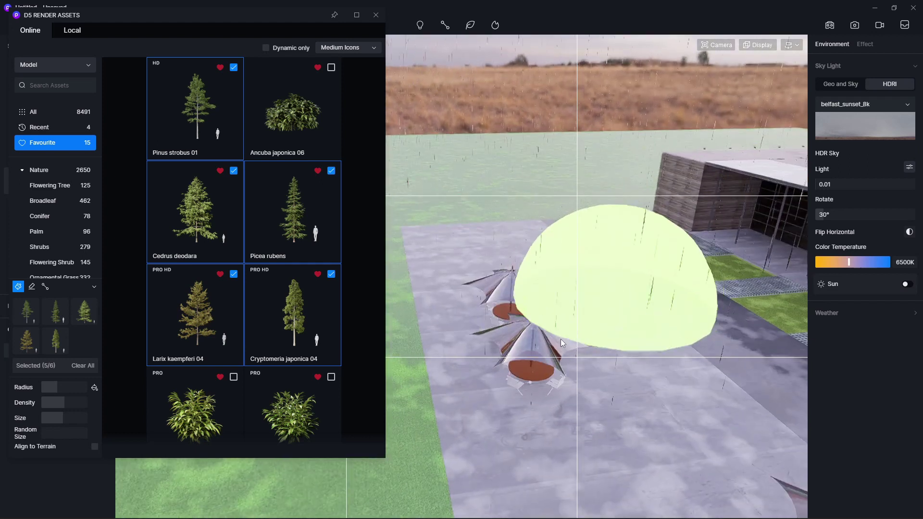
pyautogui.scroll(2, 561, 338)
pyautogui.scroll(3, 563, 353)
pyautogui.scroll(2, 569, 336)
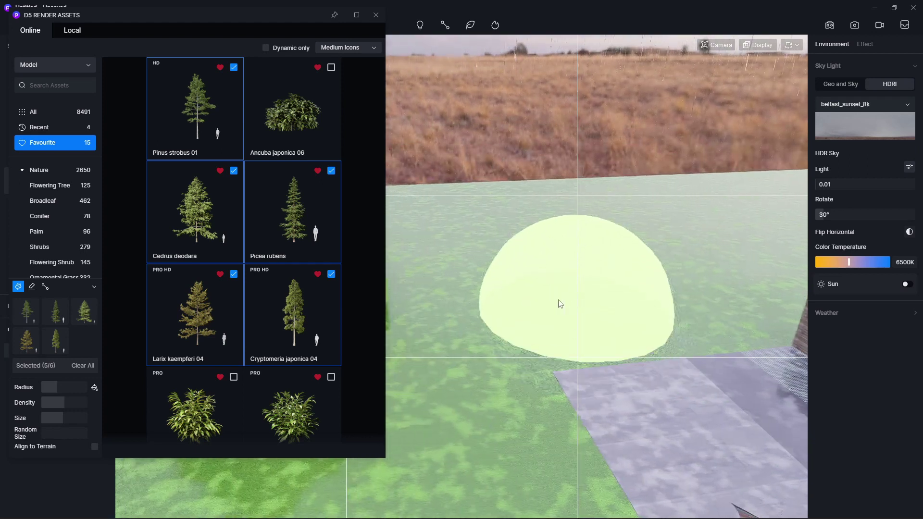
pyautogui.moveTo(663, 264)
pyautogui.mouseDown()
pyautogui.moveTo(526, 274)
pyautogui.moveTo(597, 268)
pyautogui.mouseUp()
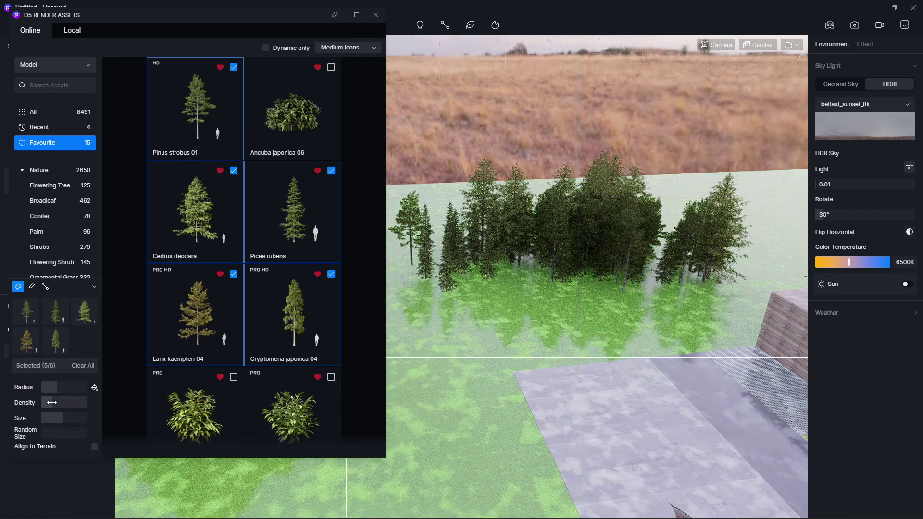
# - Fly over the site and fill the grass strip beside the road with trees
pyautogui.press('w')
pyautogui.press('d')
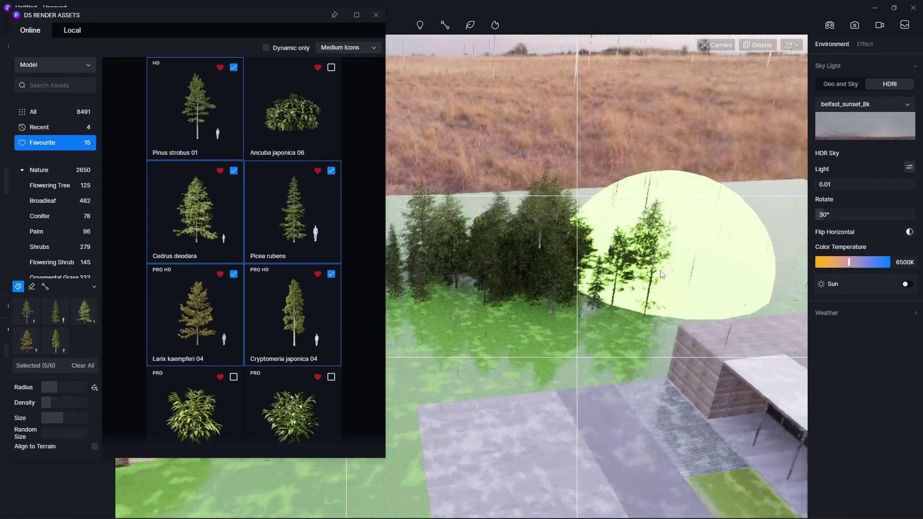
pyautogui.press('e')
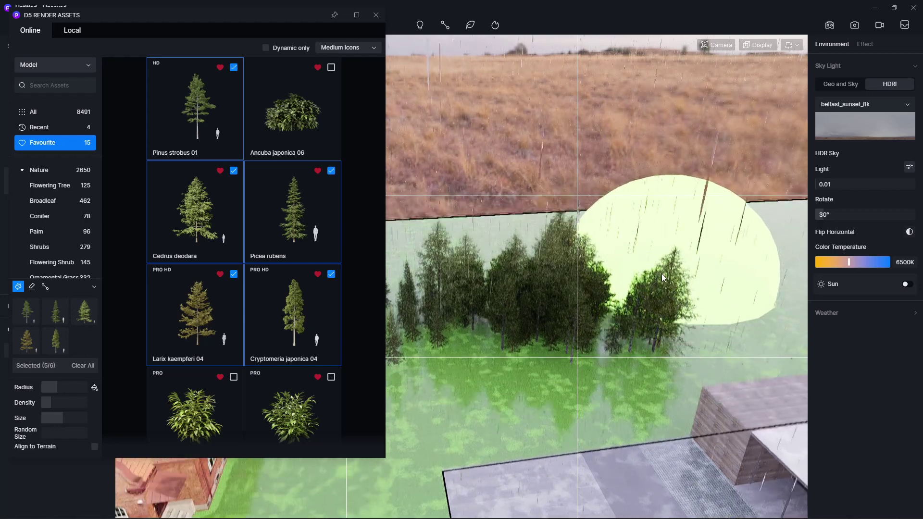
pyautogui.press('s')
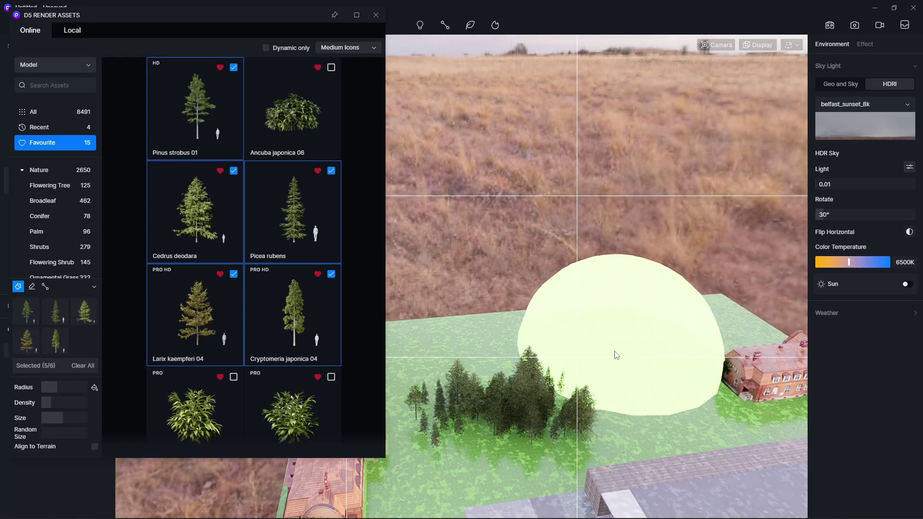
pyautogui.moveTo(583, 342)
pyautogui.mouseDown(button='right')
pyautogui.moveTo(624, 250)
pyautogui.moveTo(407, 377)
pyautogui.mouseUp(button='right')
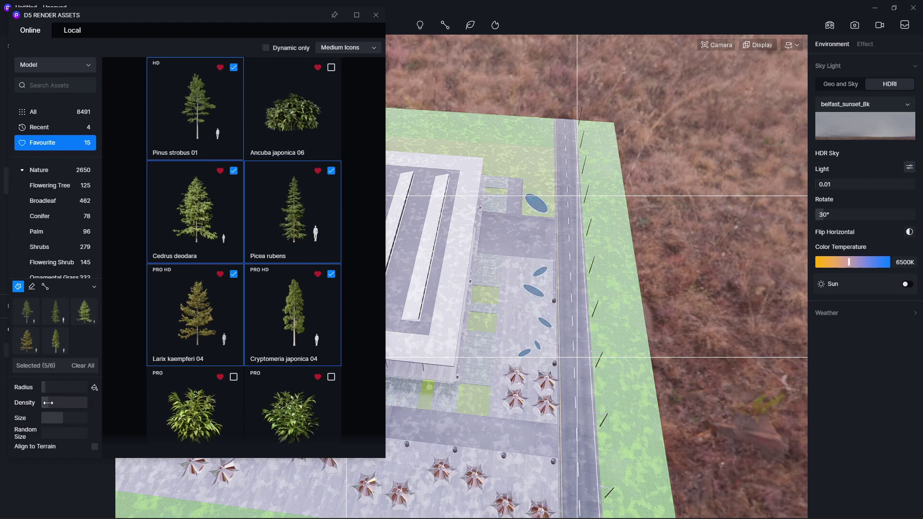
pyautogui.moveTo(610, 185); pyautogui.dragTo(682, 452)
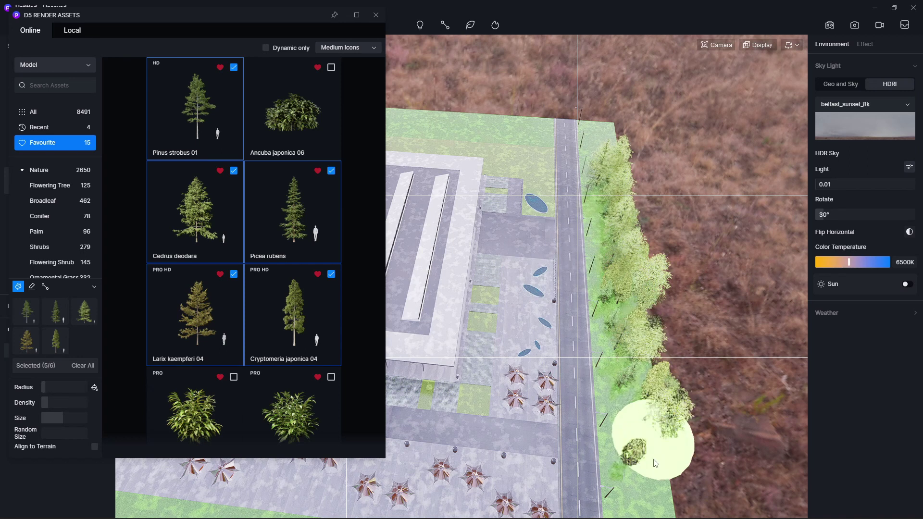
pyautogui.moveTo(702, 438); pyautogui.dragTo(663, 313, button='middle')
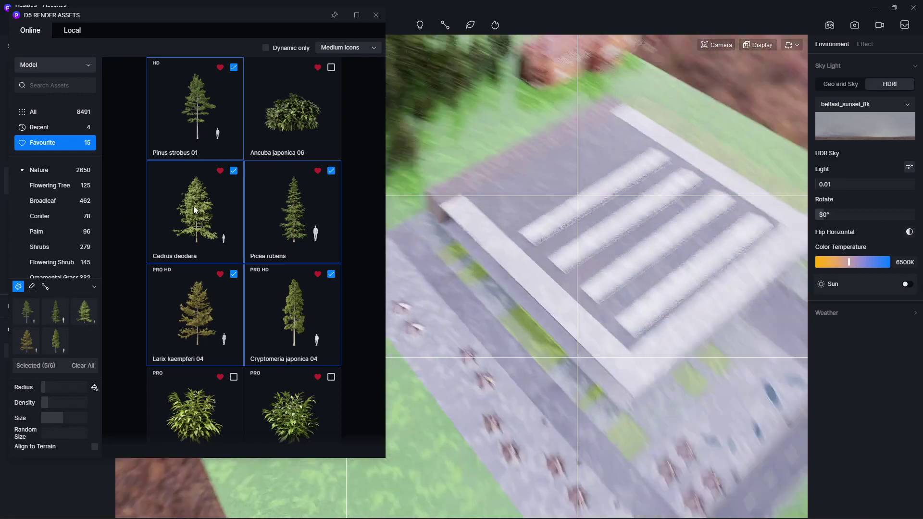
pyautogui.moveTo(608, 335); pyautogui.dragTo(528, 364, button='right')
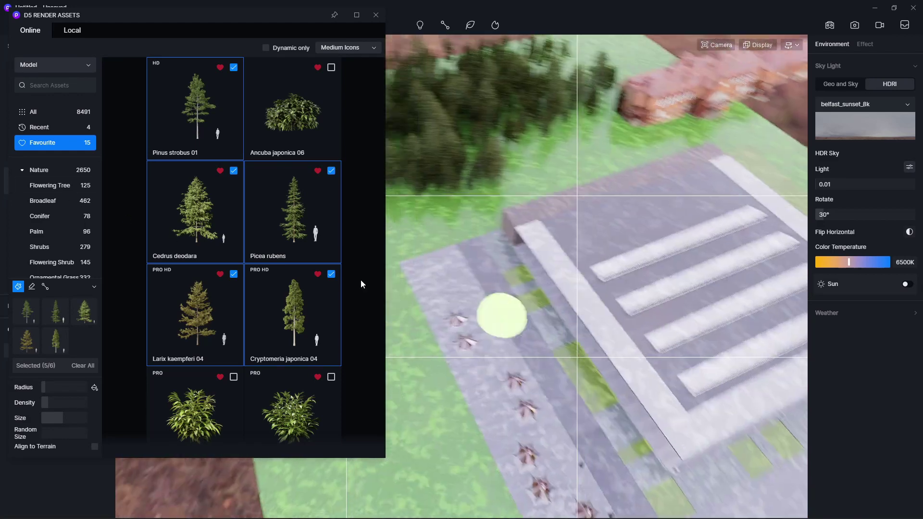
# - Paint trees from the lower lawn toward the building and along the lawn's right edge
pyautogui.scroll(-3, 451, 351)
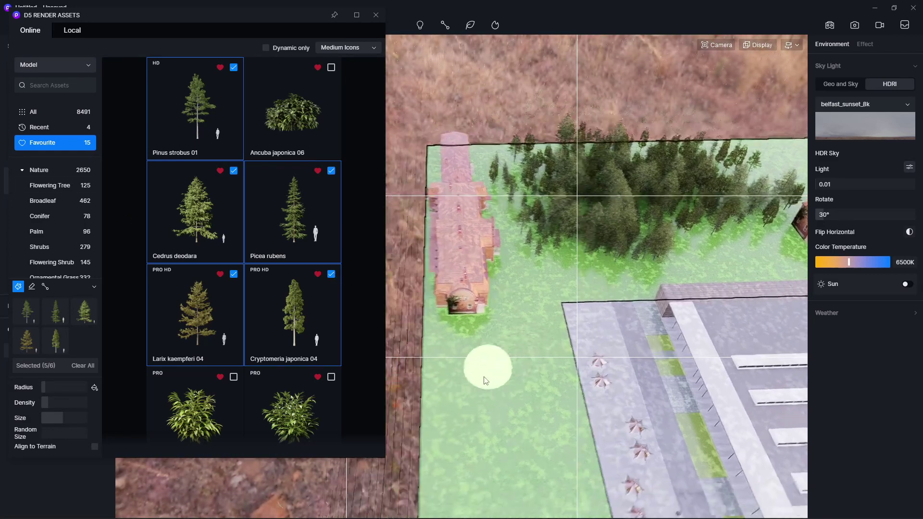
pyautogui.scroll(-3, 484, 371)
pyautogui.scroll(-2, 517, 364)
pyautogui.scroll(-2, 501, 367)
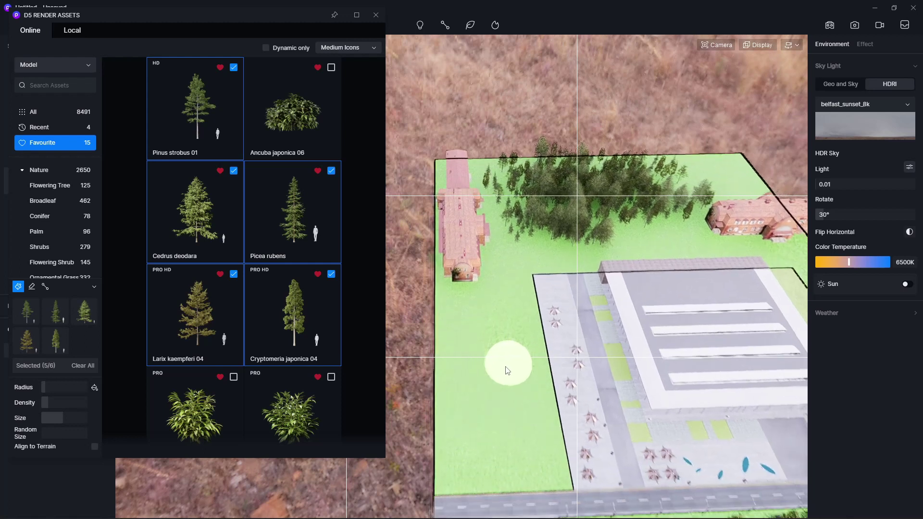
pyautogui.scroll(-2, 476, 298)
pyautogui.moveTo(478, 377)
pyautogui.mouseDown()
pyautogui.moveTo(505, 396)
pyautogui.moveTo(492, 260)
pyautogui.moveTo(498, 291)
pyautogui.mouseUp()
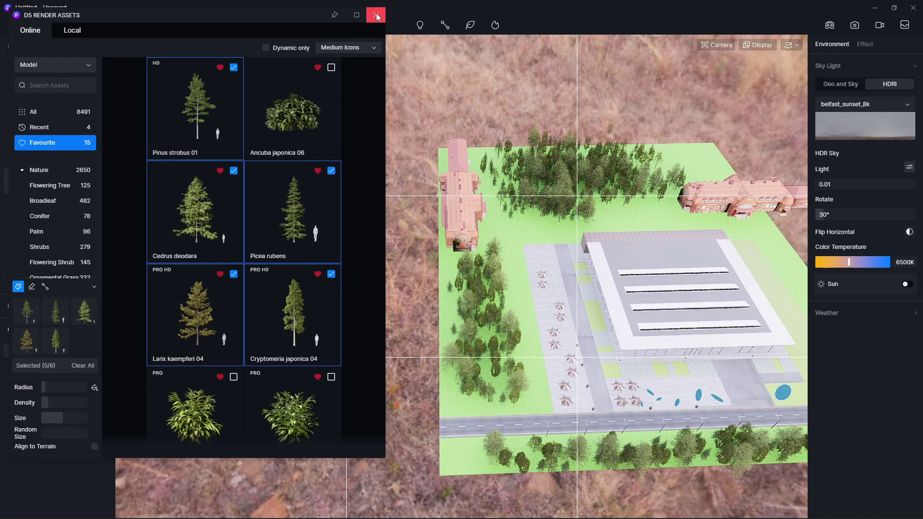
pyautogui.moveTo(618, 357)
pyautogui.mouseDown(button='middle')
pyautogui.moveTo(626, 359)
pyautogui.moveTo(620, 352)
pyautogui.moveTo(645, 309)
pyautogui.moveTo(649, 256)
pyautogui.mouseUp(button='middle')
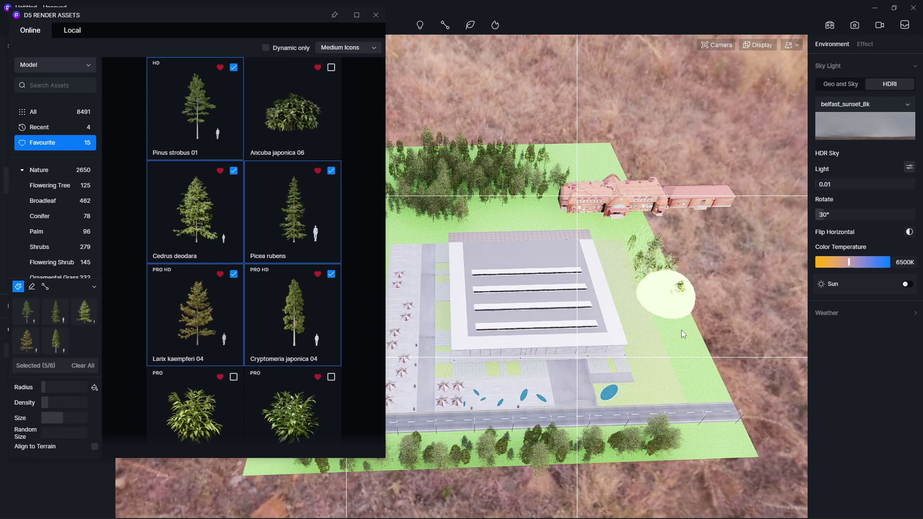
pyautogui.click(709, 392)
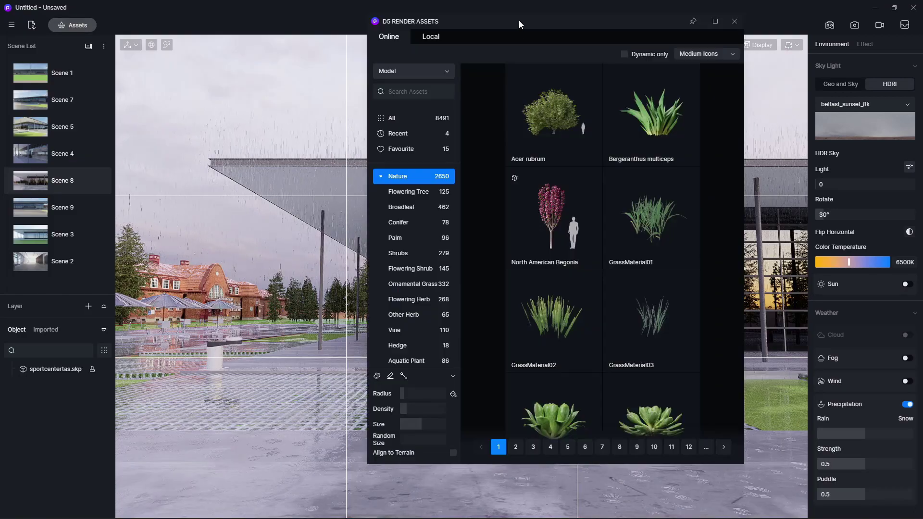
# - Place a Picea rubens tree on the lawn and two Cedrus deodara trees near the plaza
pyautogui.moveTo(518, 21); pyautogui.dragTo(170, 25)
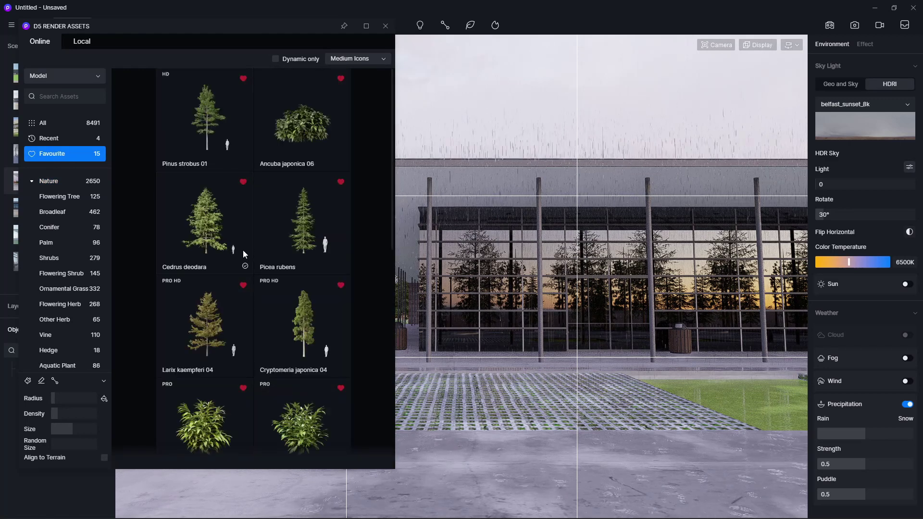
pyautogui.click(299, 236)
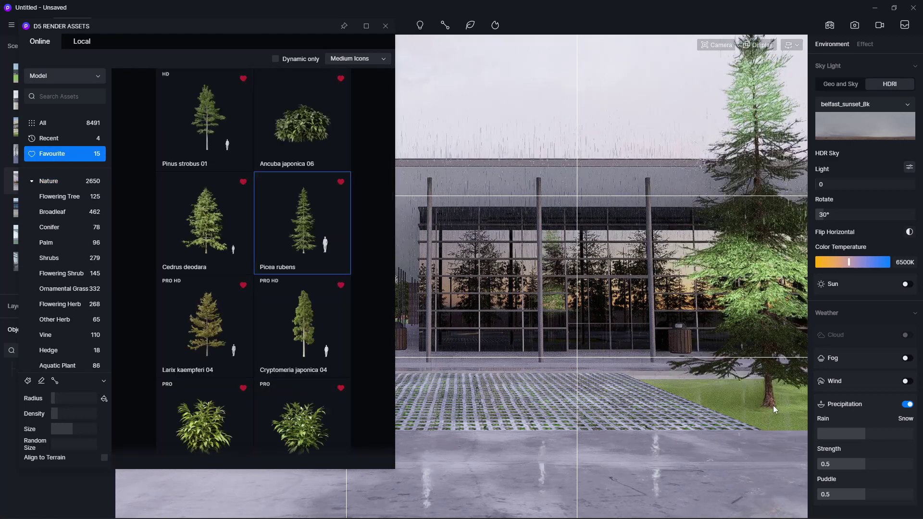
pyautogui.click(774, 405)
pyautogui.click(207, 229)
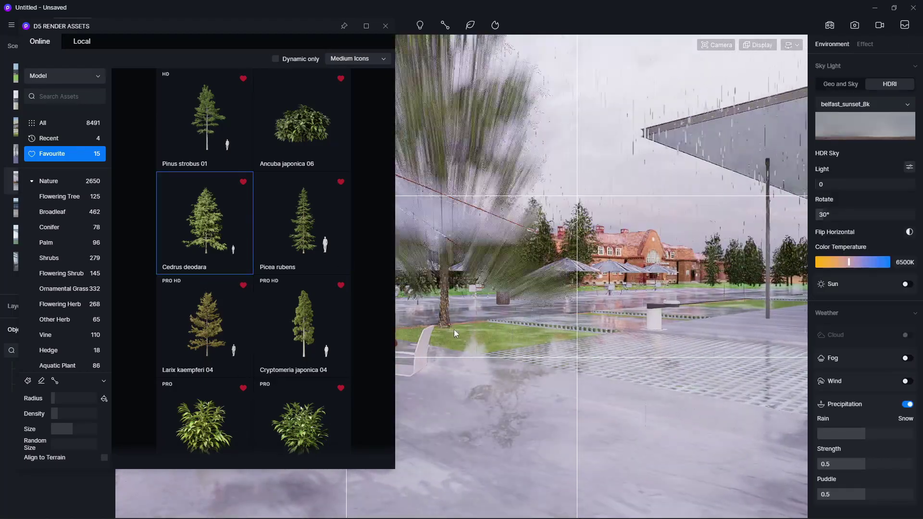
pyautogui.click(532, 327)
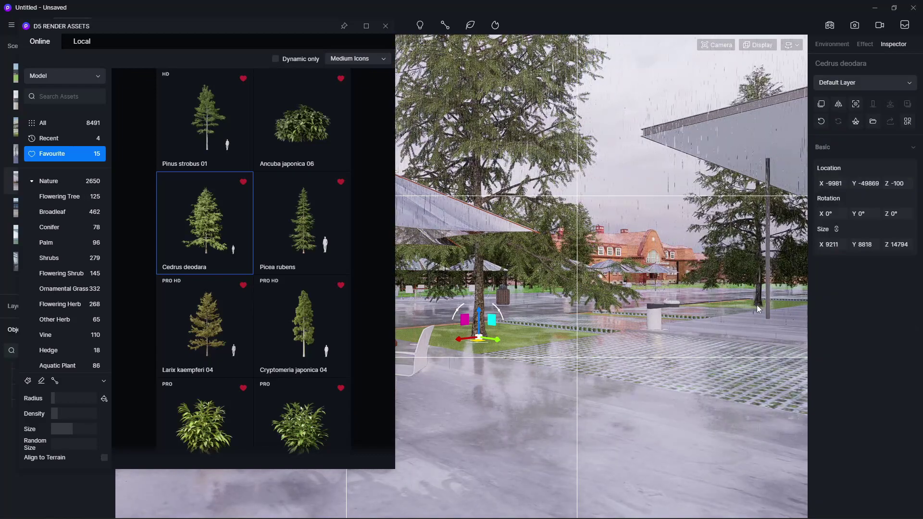
pyautogui.click(685, 304)
# - Place a Larix kaempferi 04 larch and another Picea rubens tree on the lawn
pyautogui.moveTo(867, 332)
pyautogui.mouseDown(button='right')
pyautogui.moveTo(686, 296)
pyautogui.moveTo(623, 272)
pyautogui.mouseUp(button='right')
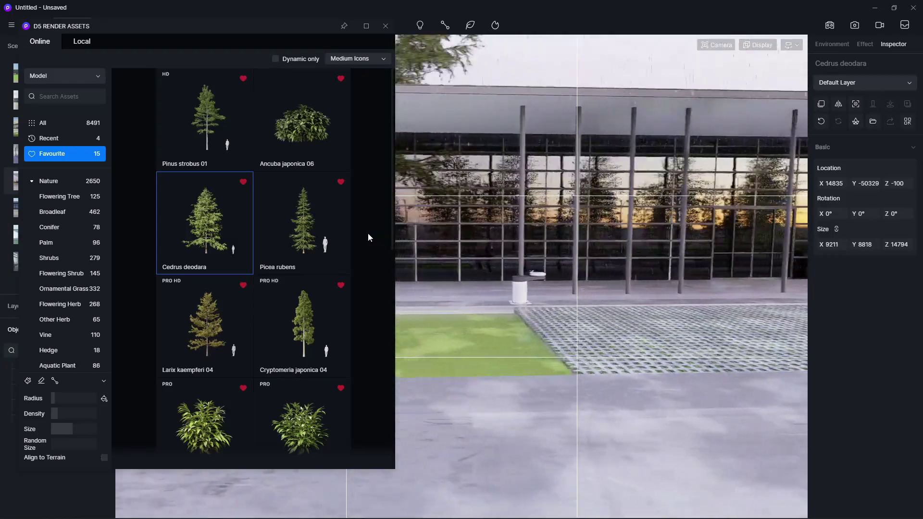
pyautogui.click(206, 306)
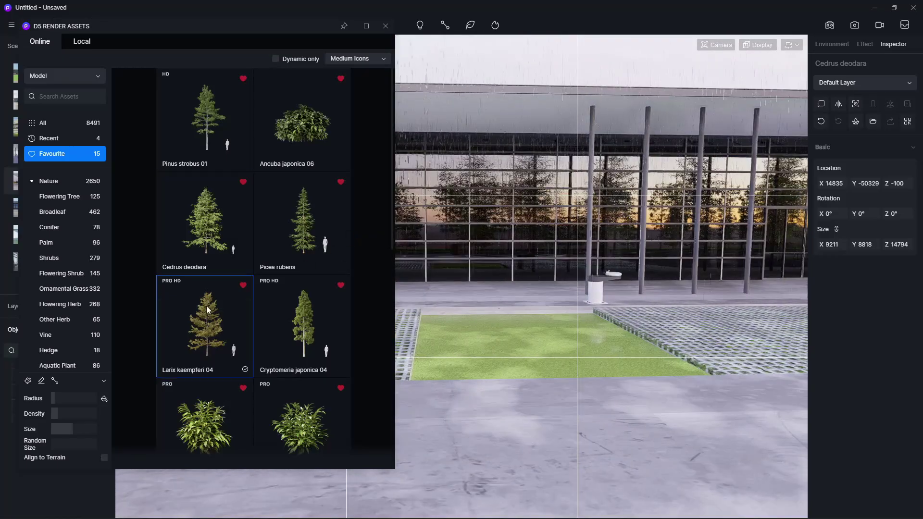
pyautogui.click(523, 347)
pyautogui.click(310, 264)
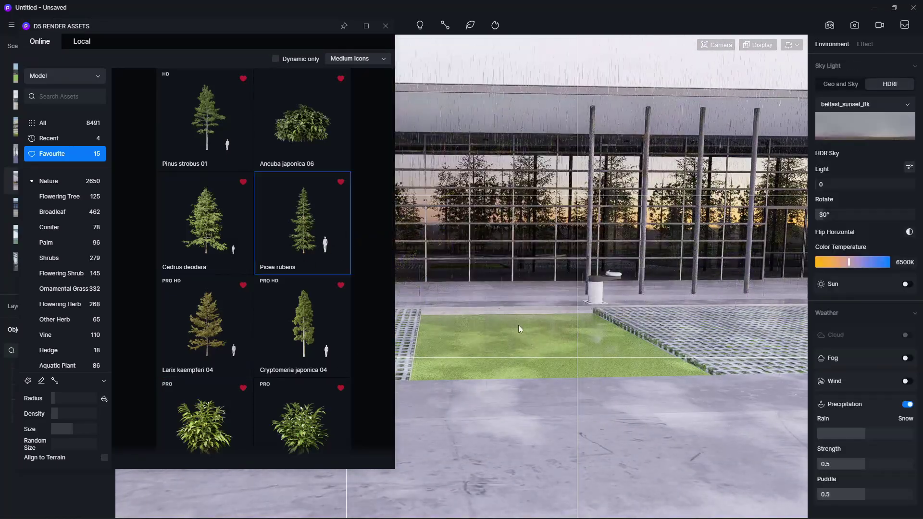
pyautogui.click(520, 350)
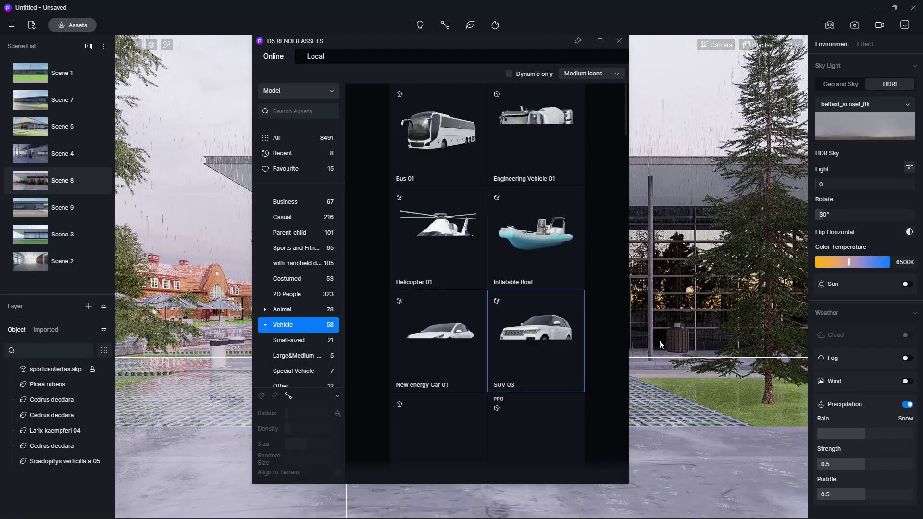
# - Place an SUV 03 in front of the building, turned to face the camera
pyautogui.moveTo(537, 44); pyautogui.dragTo(213, 53)
pyautogui.click(211, 341)
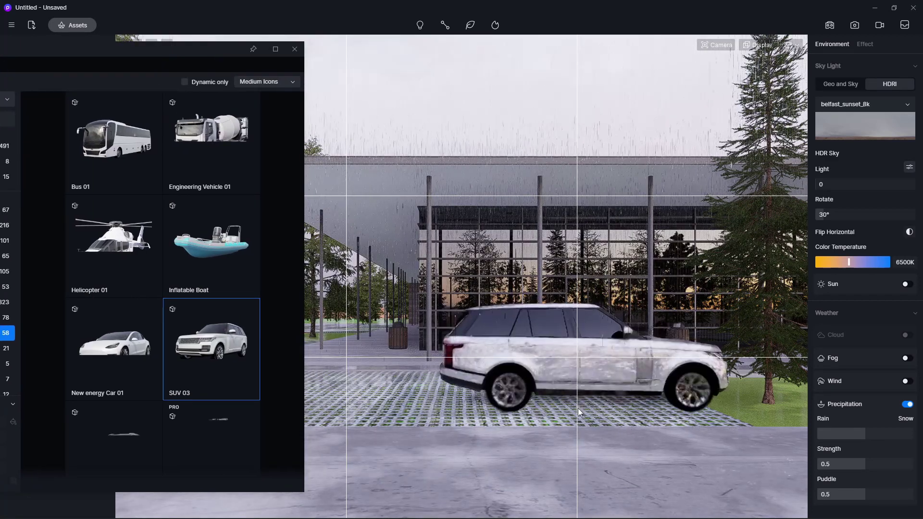
pyautogui.click(563, 415)
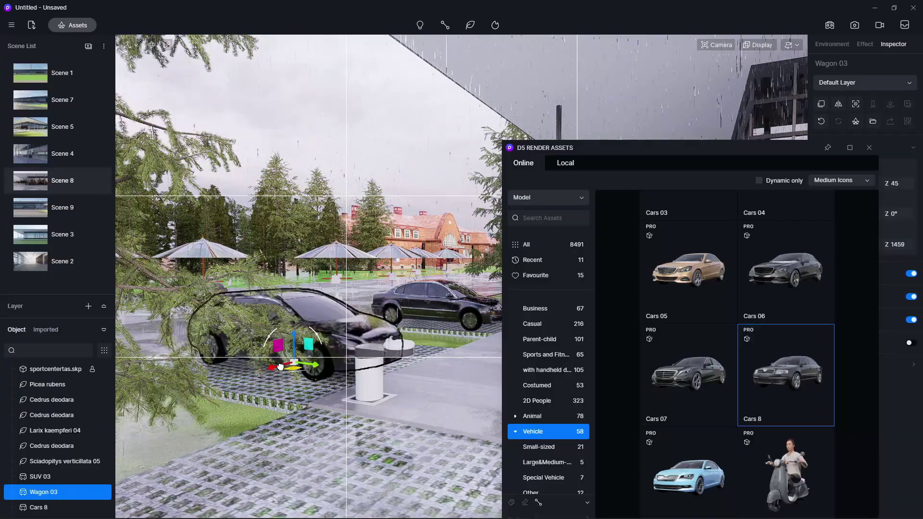
pyautogui.moveTo(281, 366); pyautogui.dragTo(306, 361)
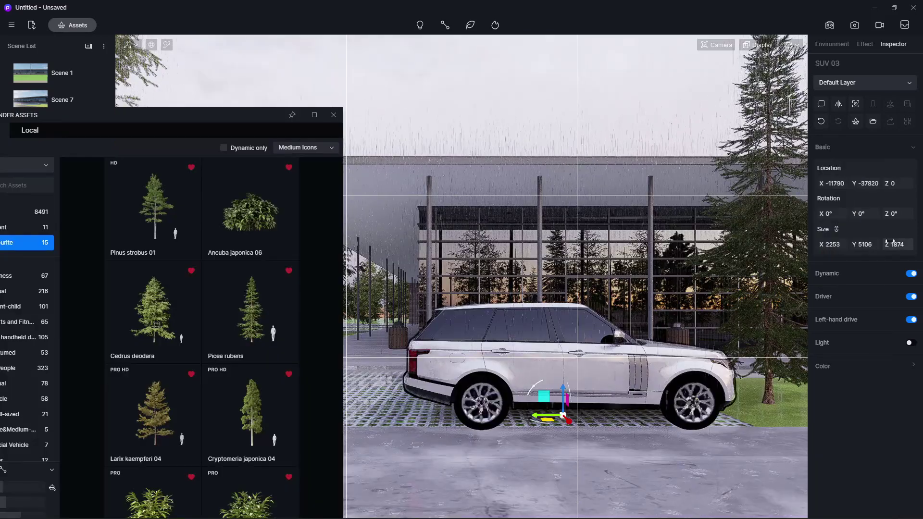
pyautogui.press('Return')
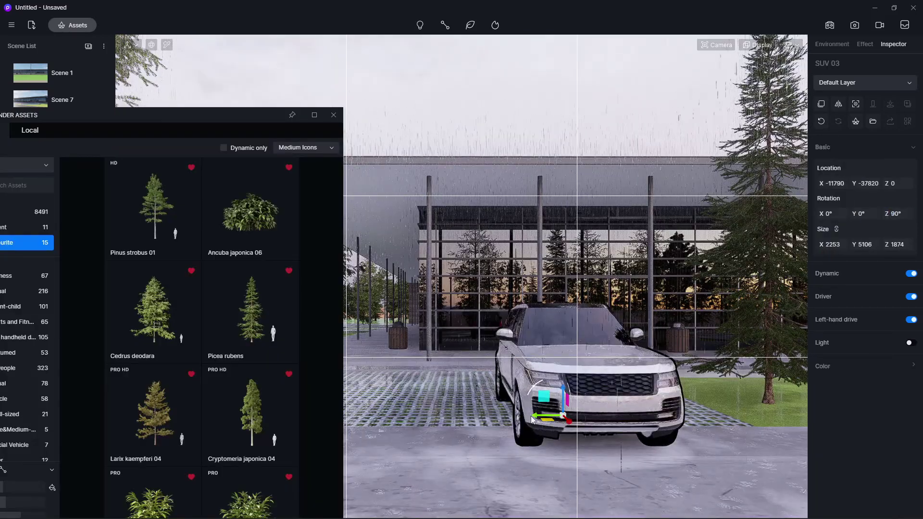
pyautogui.moveTo(560, 412); pyautogui.dragTo(585, 407)
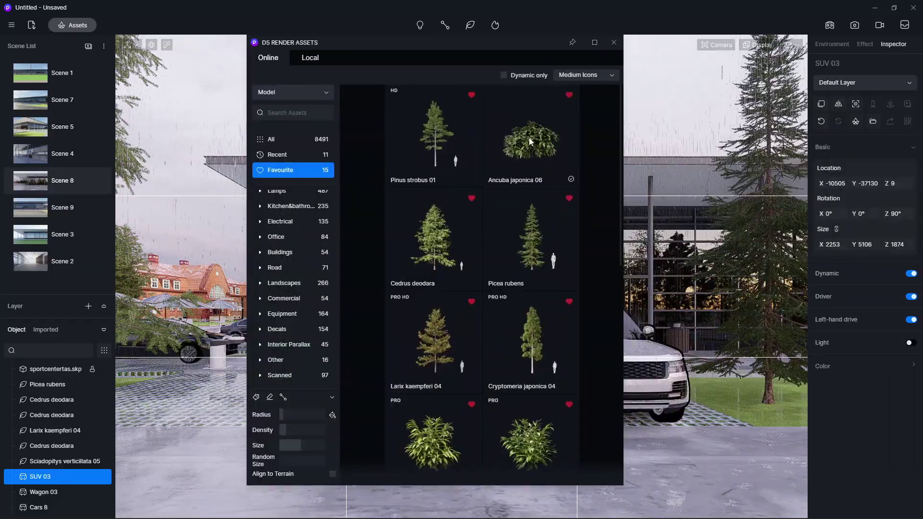
# - Place two Ancuba japonica 06 bushes in the planter beside the car
pyautogui.click(530, 141)
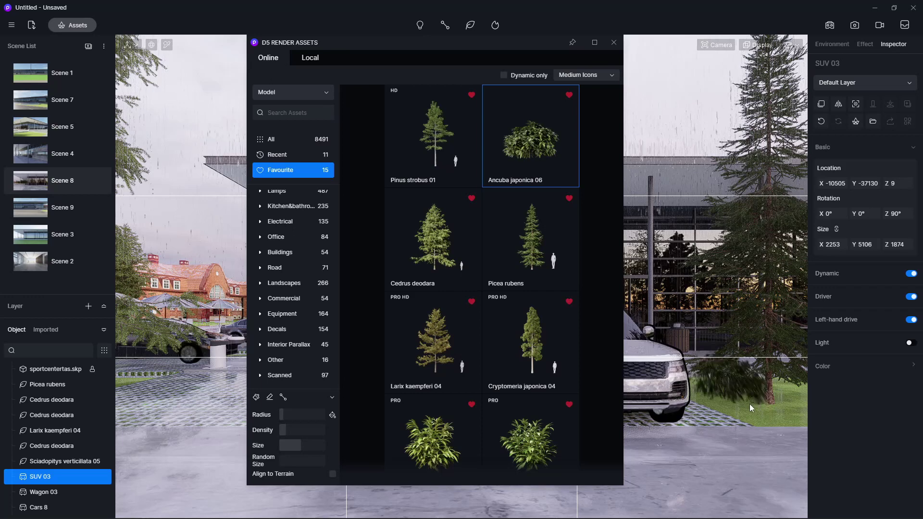
pyautogui.click(751, 419)
pyautogui.moveTo(480, 42); pyautogui.dragTo(233, 47)
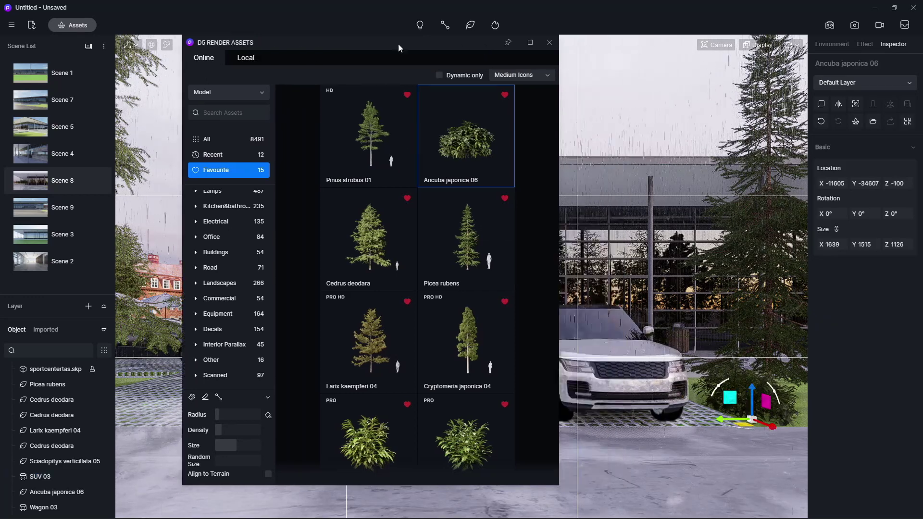
pyautogui.press('d')
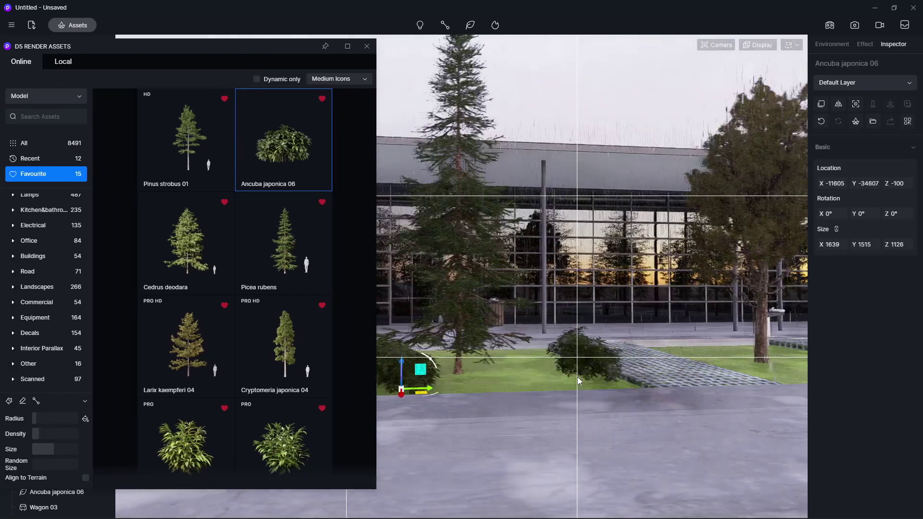
pyautogui.click(572, 369)
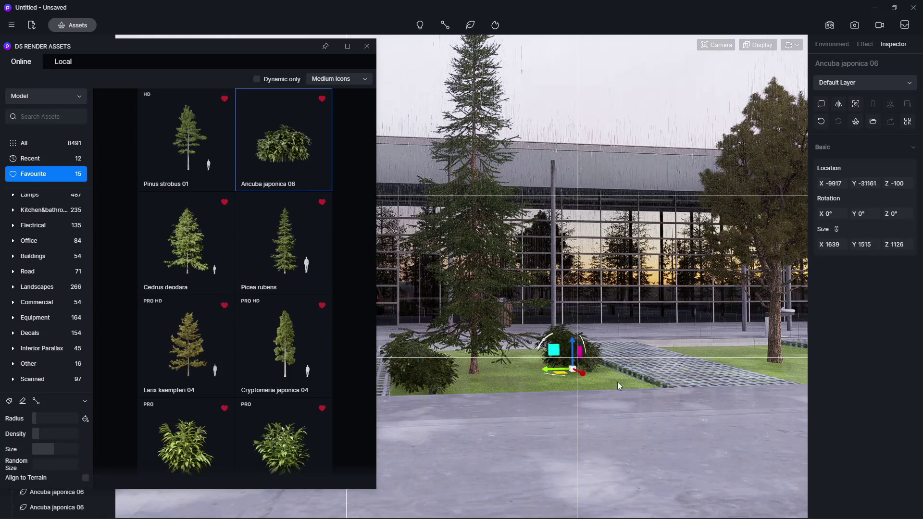
pyautogui.scroll(-3, 289, 332)
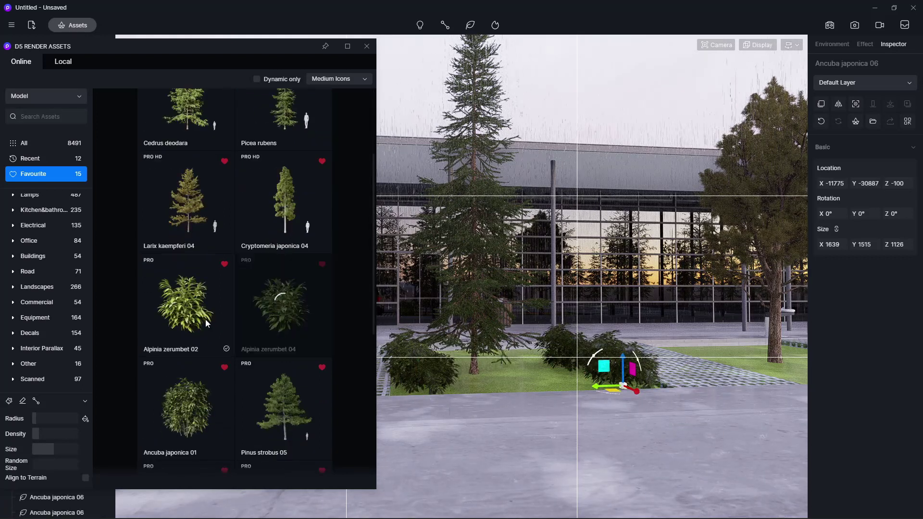
# - Place an Alpinia zerumbet 02 plant in the planter and enlarge it to width 1800
pyautogui.click(182, 309)
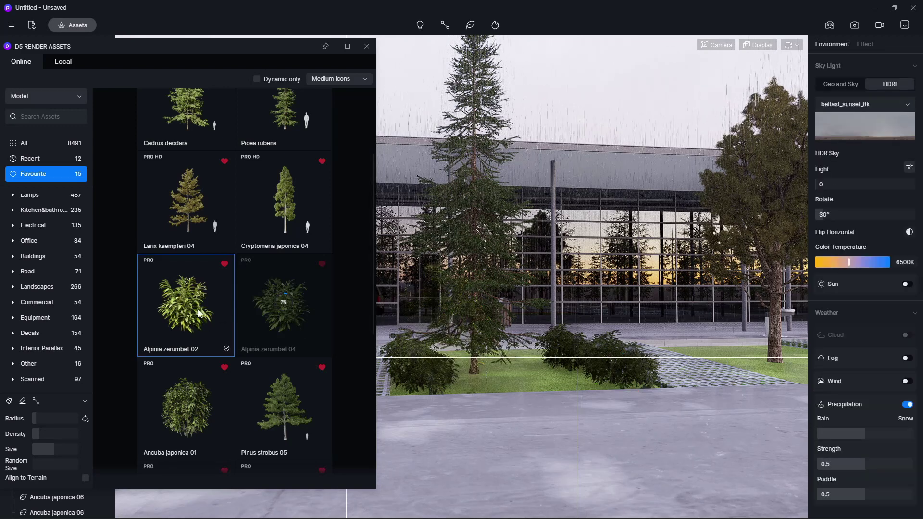
pyautogui.click(473, 390)
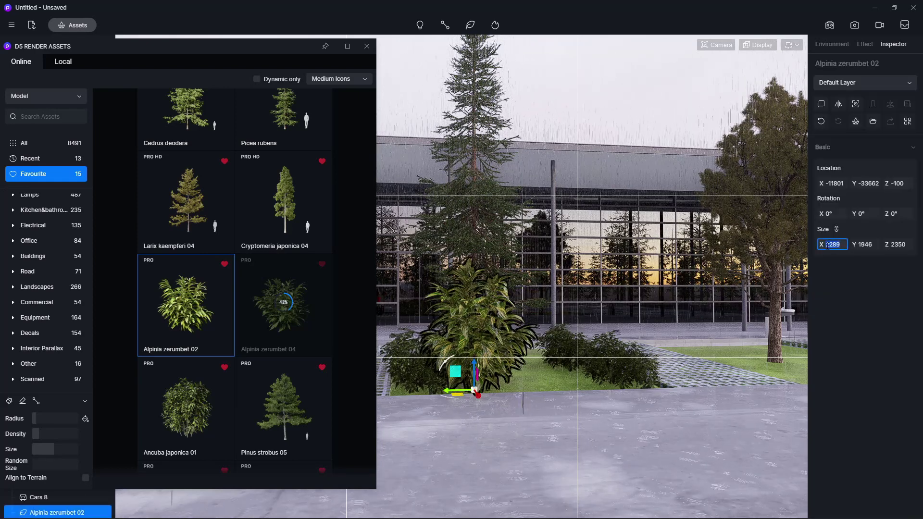
pyautogui.press('Return')
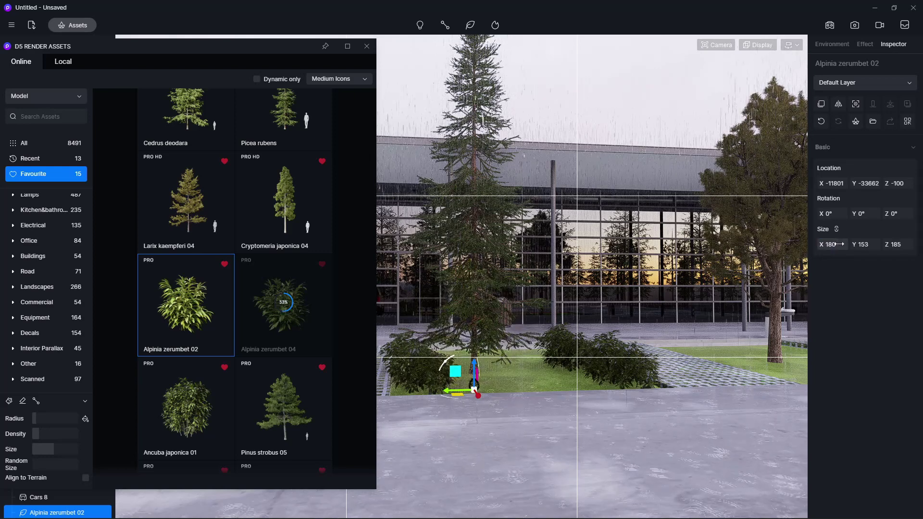
pyautogui.write('0')
pyautogui.press('Return')
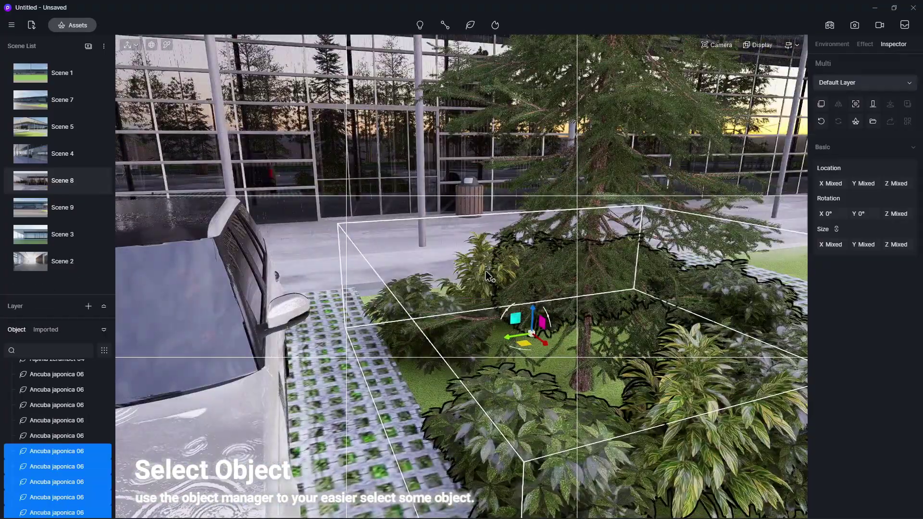
# - Select the planter bushes, excluding the tall tree, and group them together
pyautogui.keyDown('ctrl'); pyautogui.click(471, 269); pyautogui.keyUp('ctrl')
pyautogui.keyDown('ctrl'); pyautogui.click(452, 323); pyautogui.keyUp('ctrl')
pyautogui.keyDown('ctrl'); pyautogui.click(459, 341); pyautogui.keyUp('ctrl')
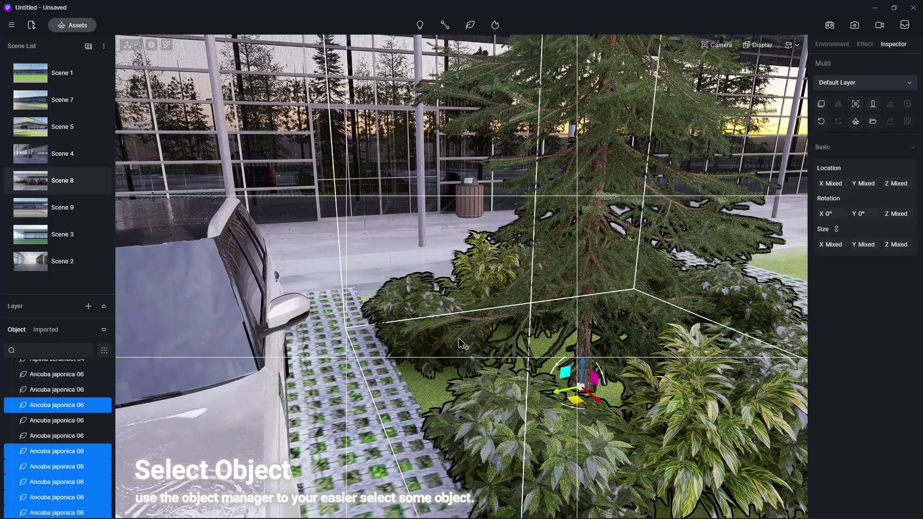
pyautogui.keyDown('ctrl'); pyautogui.click(537, 300); pyautogui.keyUp('ctrl')
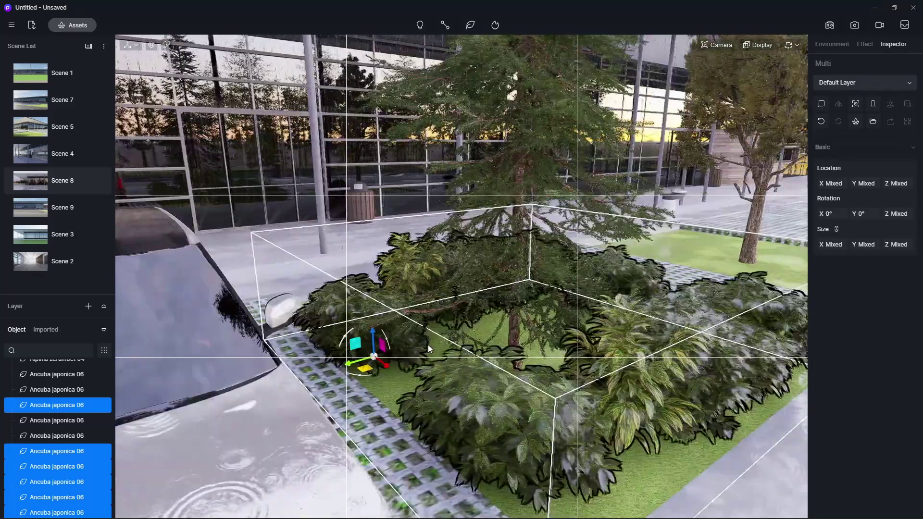
pyautogui.rightClick(61, 408)
pyautogui.click(70, 393)
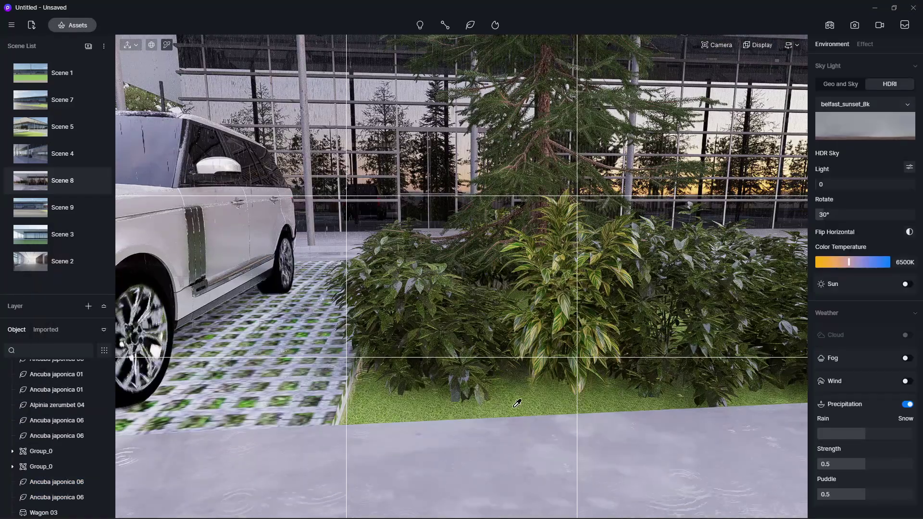
# - Apply the third Grass template variant to the planter material and increase its density
pyautogui.click(514, 407)
pyautogui.click(866, 119)
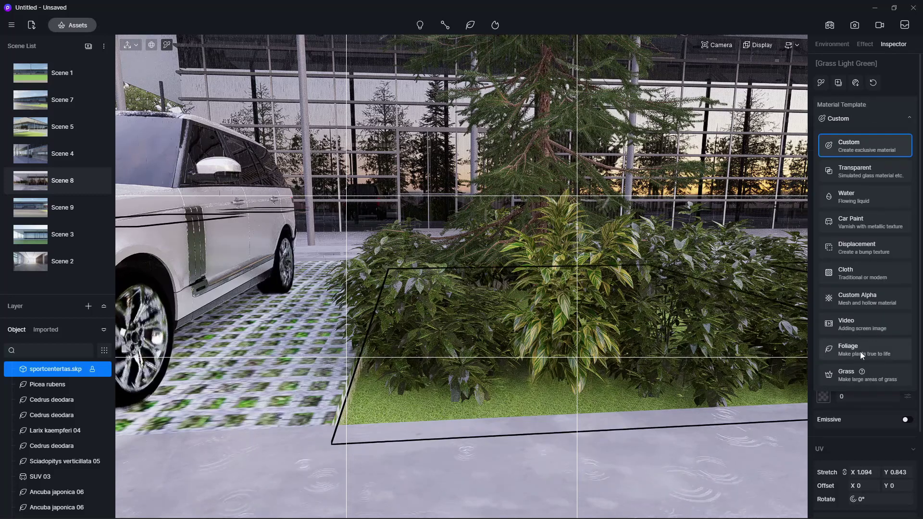
pyautogui.click(860, 370)
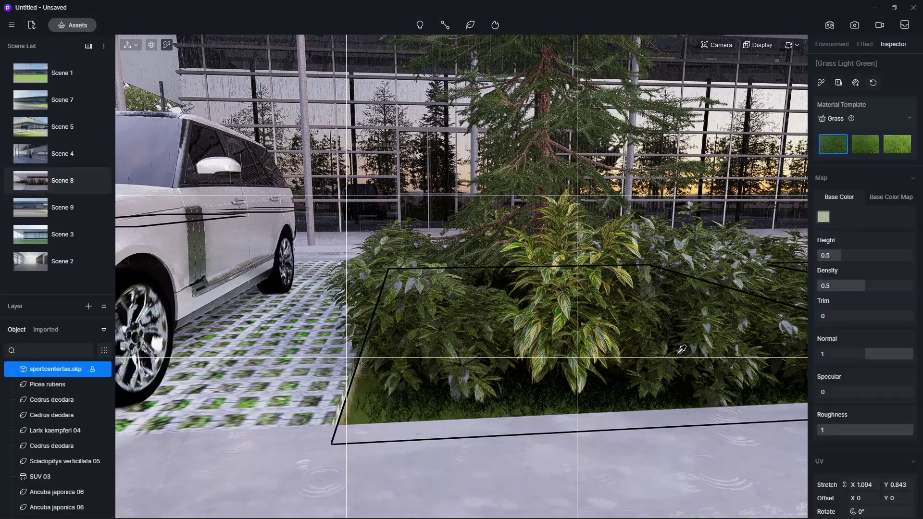
pyautogui.click(874, 144)
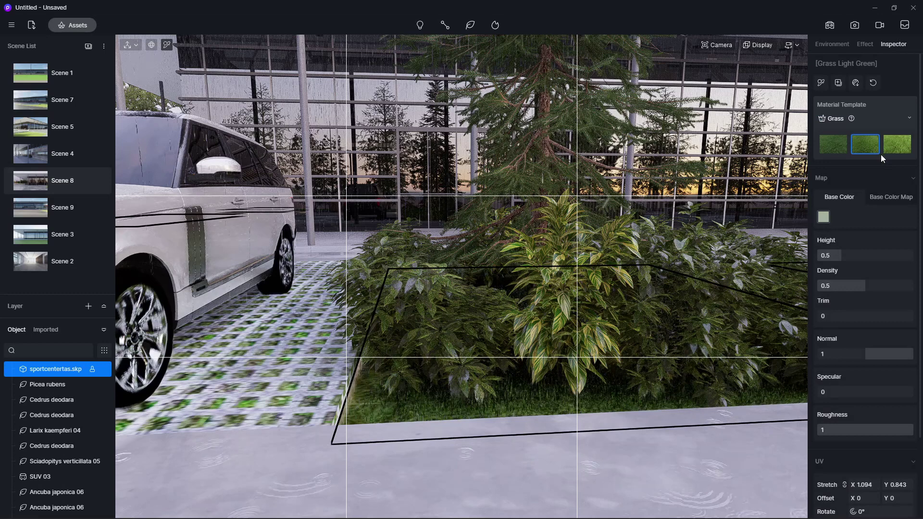
pyautogui.click(899, 148)
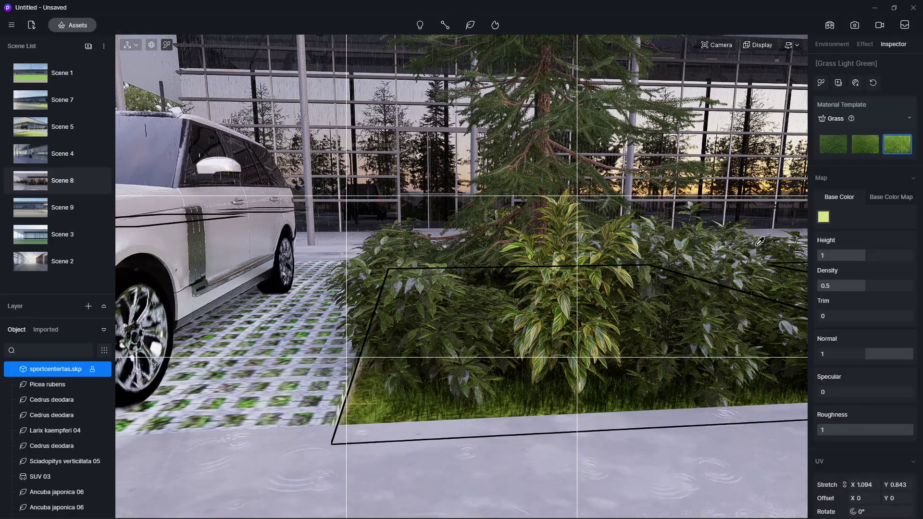
pyautogui.moveTo(853, 286); pyautogui.dragTo(908, 286)
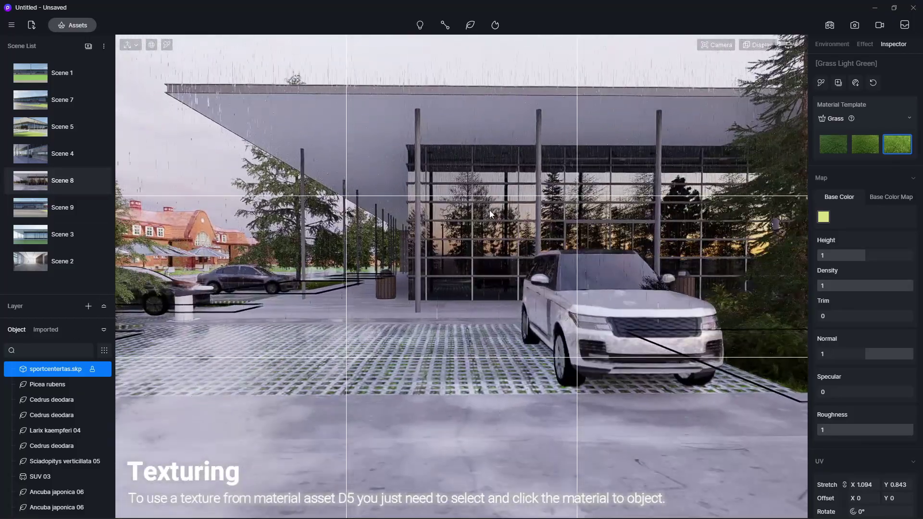
# - Raise the glass transparency and make the ceiling lamp a Custom emissive material at 3500 K
pyautogui.moveTo(863, 405); pyautogui.dragTo(868, 405)
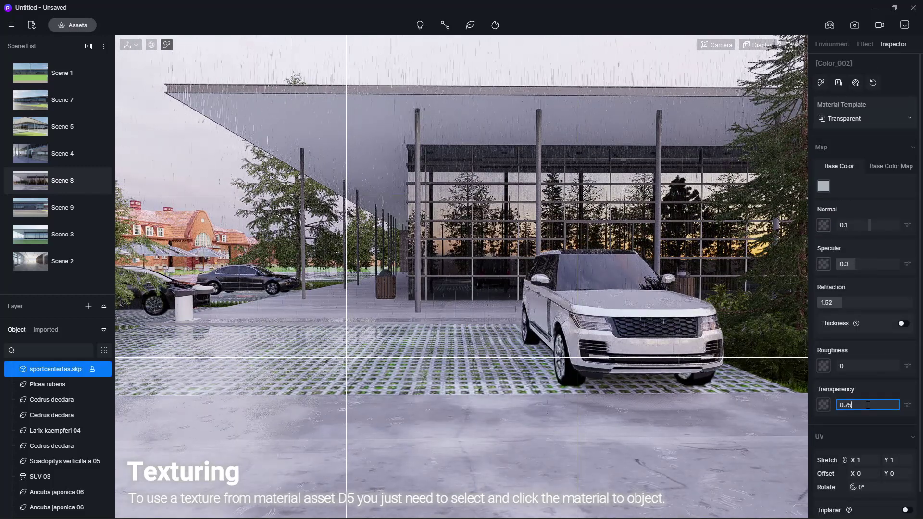
pyautogui.scroll(5, 574, 192)
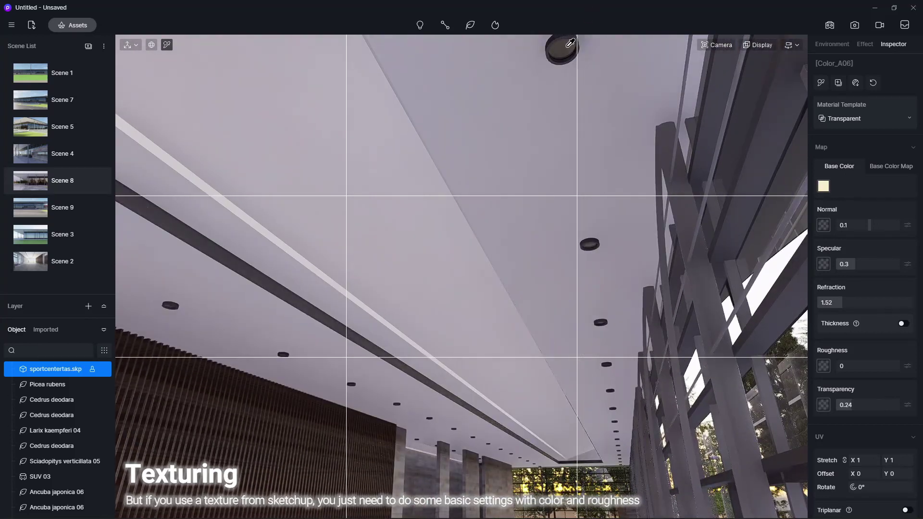
pyautogui.click(893, 120)
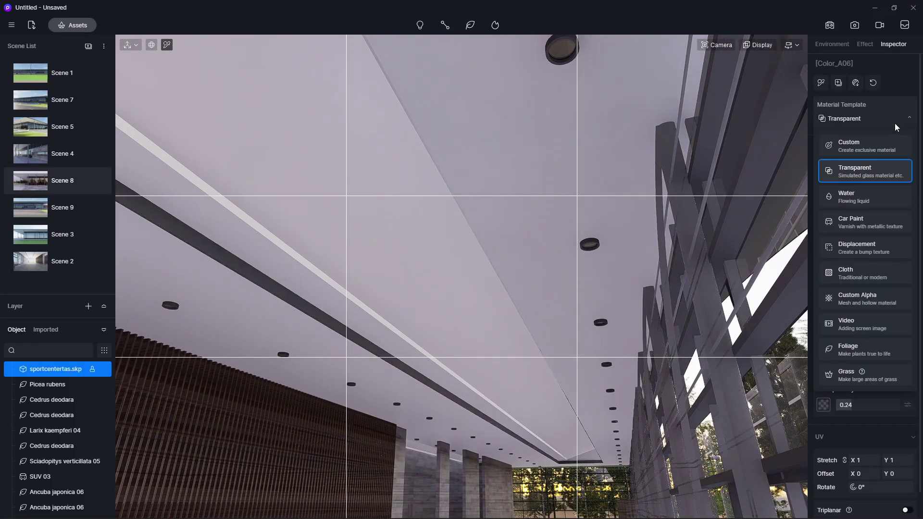
pyautogui.click(874, 142)
pyautogui.click(907, 420)
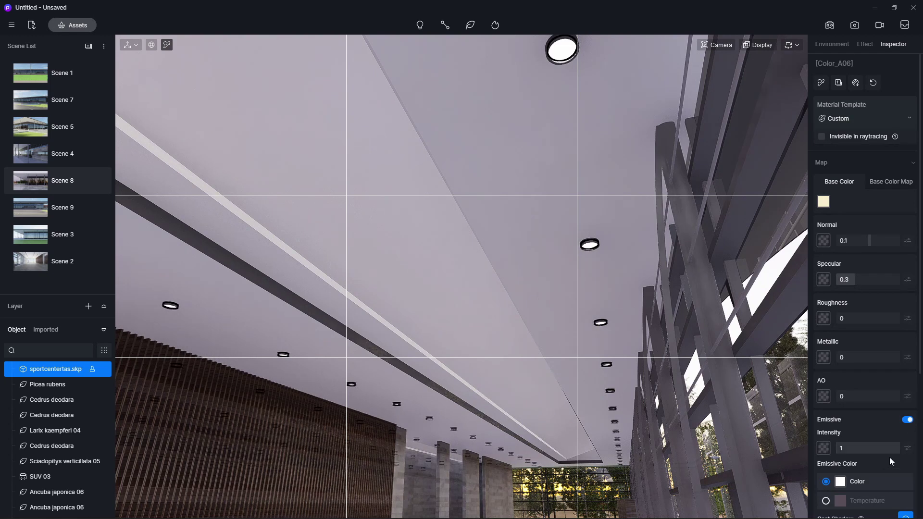
pyautogui.scroll(-2, 857, 485)
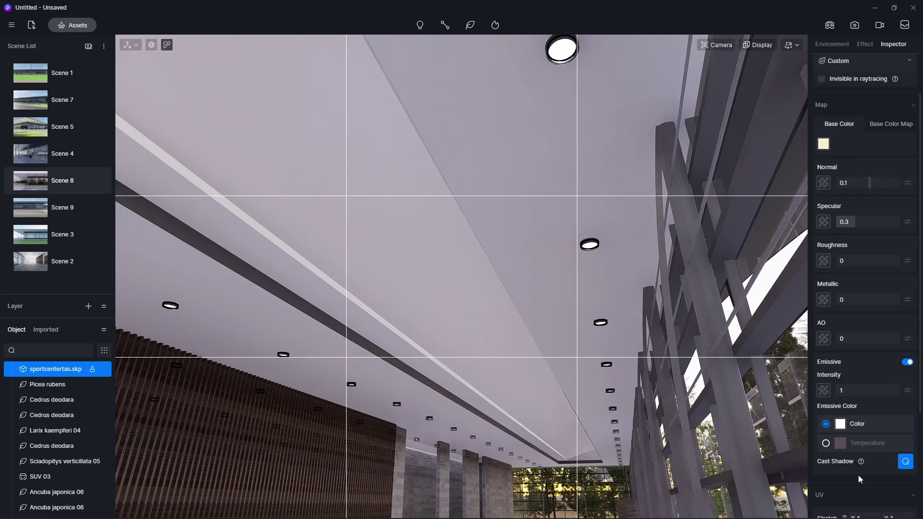
pyautogui.click(826, 444)
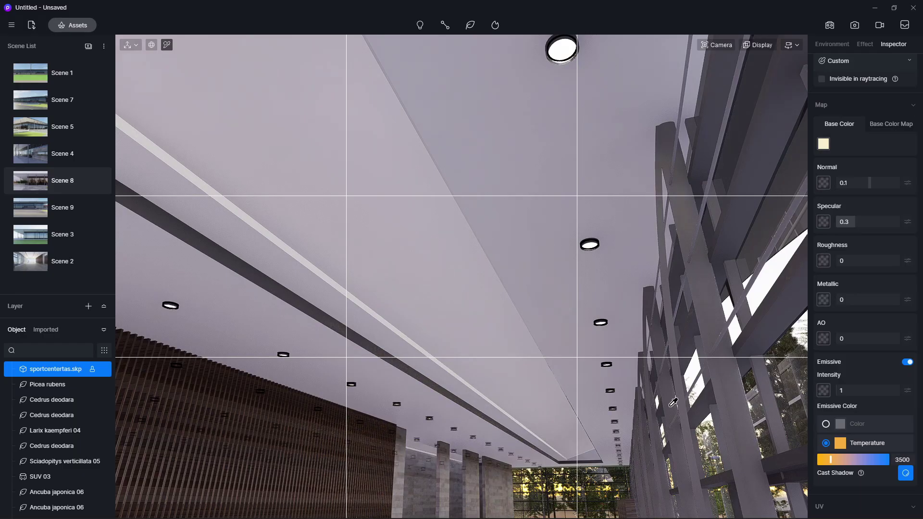
pyautogui.click(65, 191)
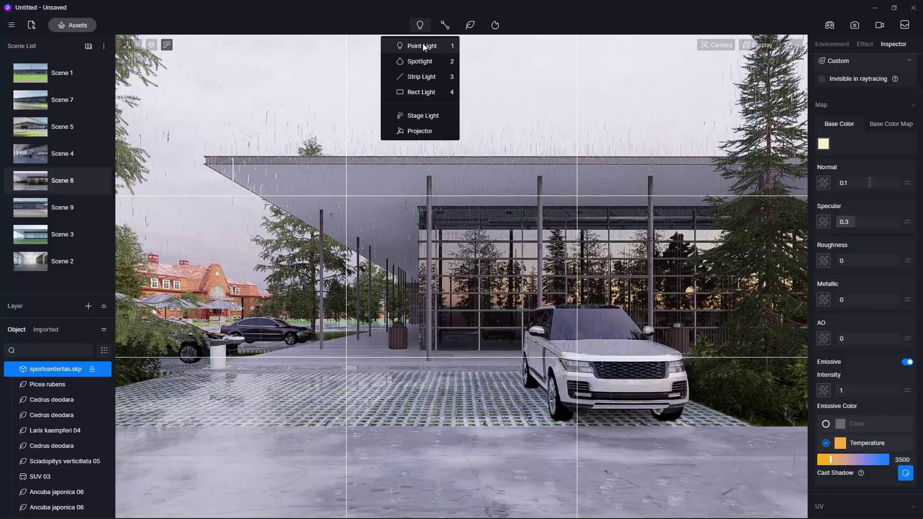
# - Place a spotlight on the ceiling above the glass wall
pyautogui.click(422, 45)
pyautogui.click(455, 190)
pyautogui.scroll(3, 452, 192)
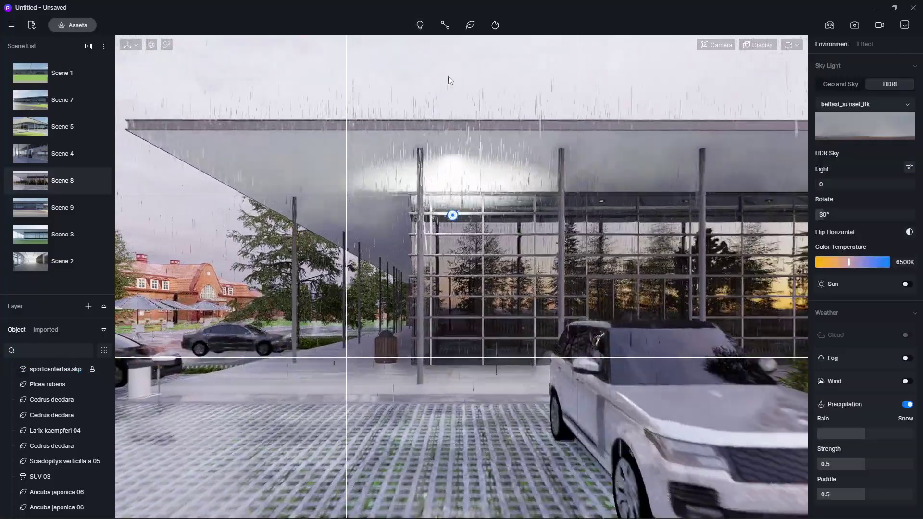
pyautogui.click(423, 63)
pyautogui.scroll(3, 451, 195)
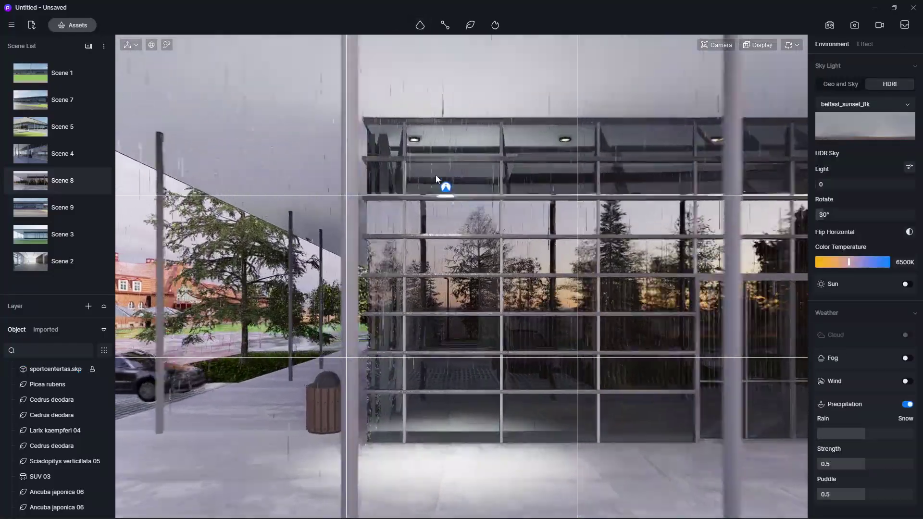
pyautogui.moveTo(436, 174)
pyautogui.mouseDown(button='right')
pyautogui.moveTo(178, 105)
pyautogui.moveTo(233, 179)
pyautogui.mouseUp(button='right')
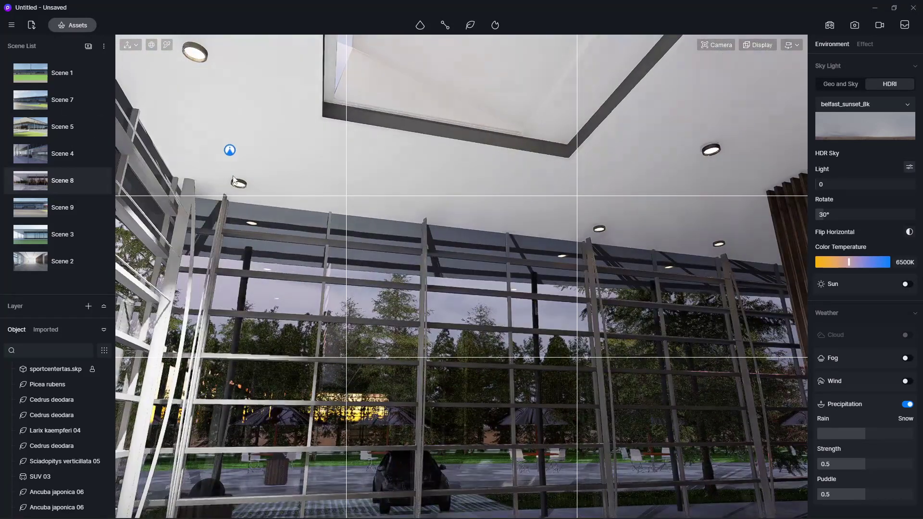
pyautogui.click(240, 189)
# - Nudge the spotlight along the wall and copy it further along the ceiling beam
pyautogui.moveTo(337, 165)
pyautogui.mouseDown(button='right')
pyautogui.moveTo(205, 162)
pyautogui.moveTo(249, 171)
pyautogui.mouseUp(button='right')
pyautogui.moveTo(332, 208); pyautogui.dragTo(326, 209)
pyautogui.moveTo(322, 209)
pyautogui.mouseDown(button='right')
pyautogui.moveTo(324, 192)
pyautogui.moveTo(174, 192)
pyautogui.moveTo(334, 185)
pyautogui.mouseUp(button='right')
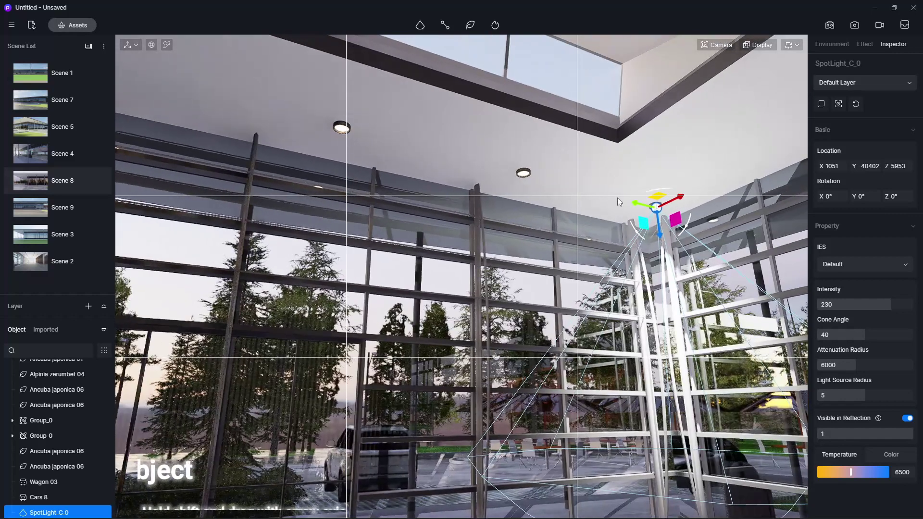
pyautogui.keyDown('shift'); pyautogui.moveTo(636, 203); pyautogui.dragTo(498, 172); pyautogui.keyUp('shift')
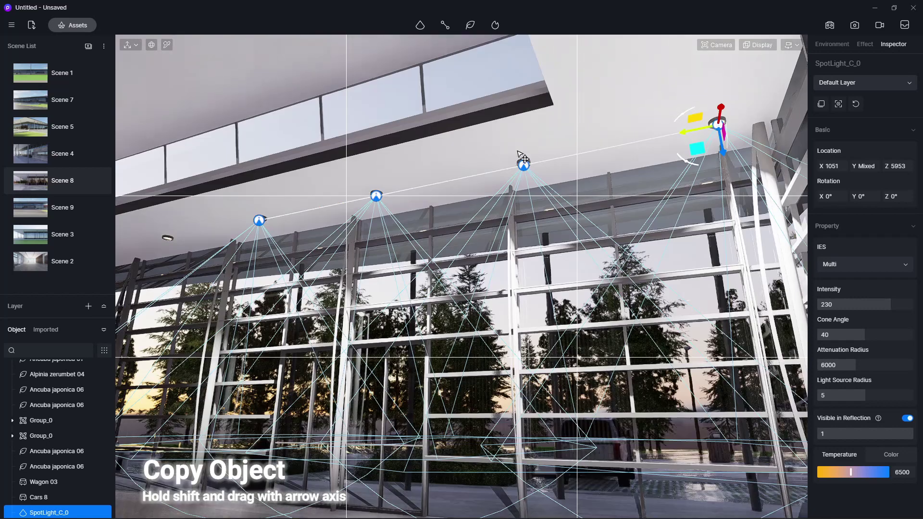
pyautogui.keyDown('shift'); pyautogui.moveTo(523, 157); pyautogui.dragTo(162, 260); pyautogui.keyUp('shift')
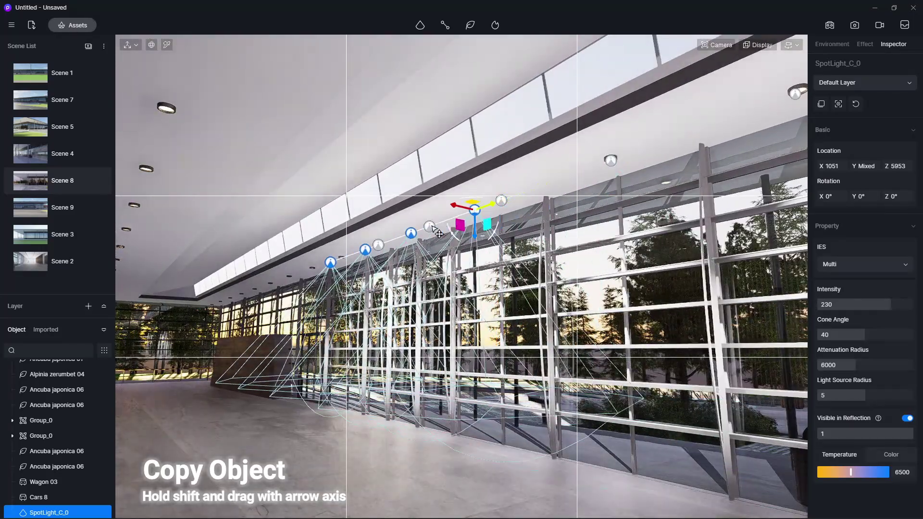
pyautogui.moveTo(438, 233); pyautogui.dragTo(354, 279)
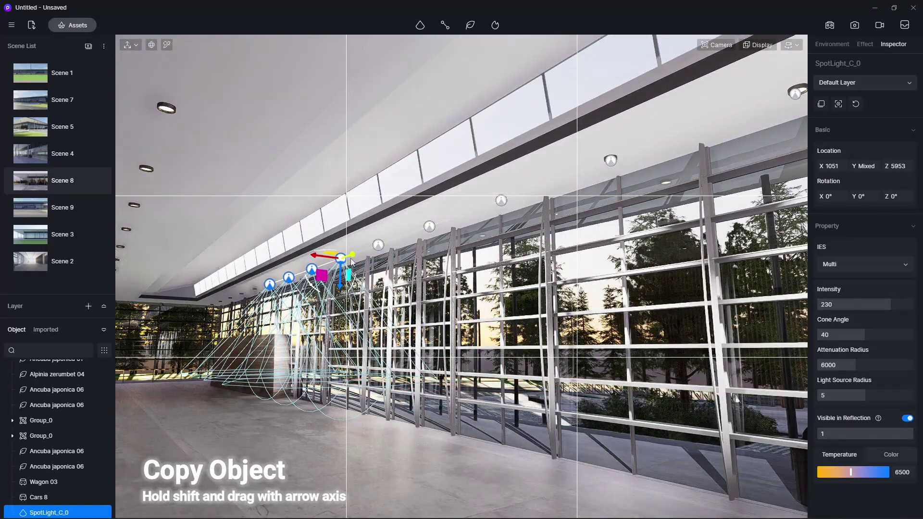
# - Slide the new spotlight left into line with the other ceiling lights
pyautogui.moveTo(351, 262); pyautogui.dragTo(457, 205, button='middle')
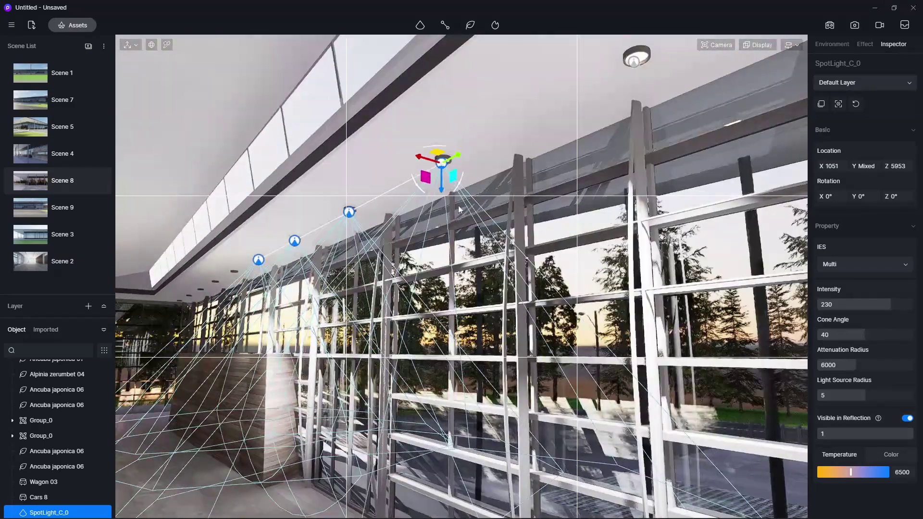
pyautogui.moveTo(305, 260); pyautogui.dragTo(691, 175, button='middle')
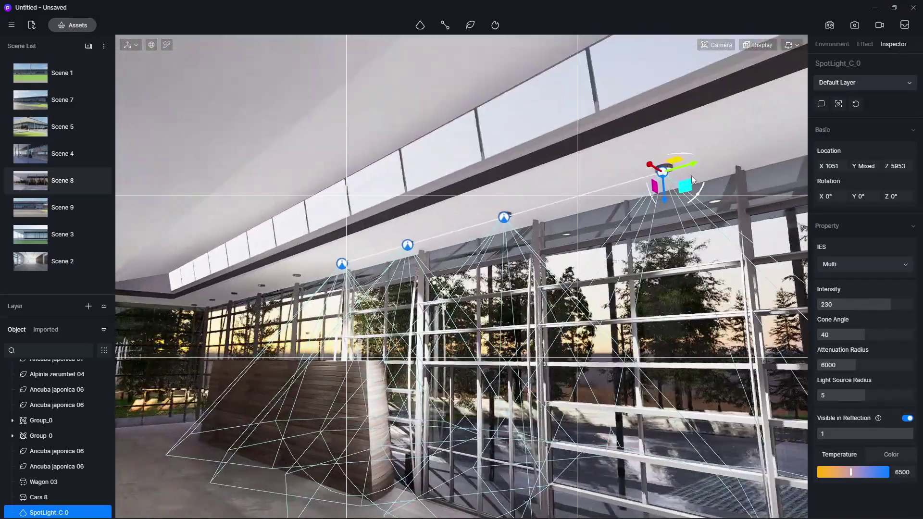
pyautogui.moveTo(696, 163); pyautogui.dragTo(310, 298)
# - Combine all the SpotLight_C_0 spotlights into a single group
pyautogui.doubleClick(48, 432)
pyautogui.scroll(-2, 61, 469)
pyautogui.keyDown('shift'); pyautogui.click(56, 512); pyautogui.keyUp('shift')
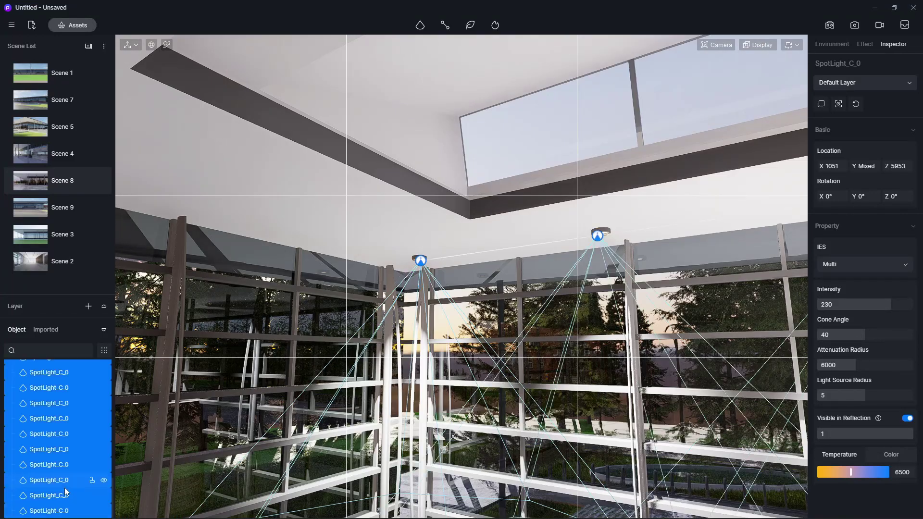
pyautogui.rightClick(46, 461)
pyautogui.click(68, 388)
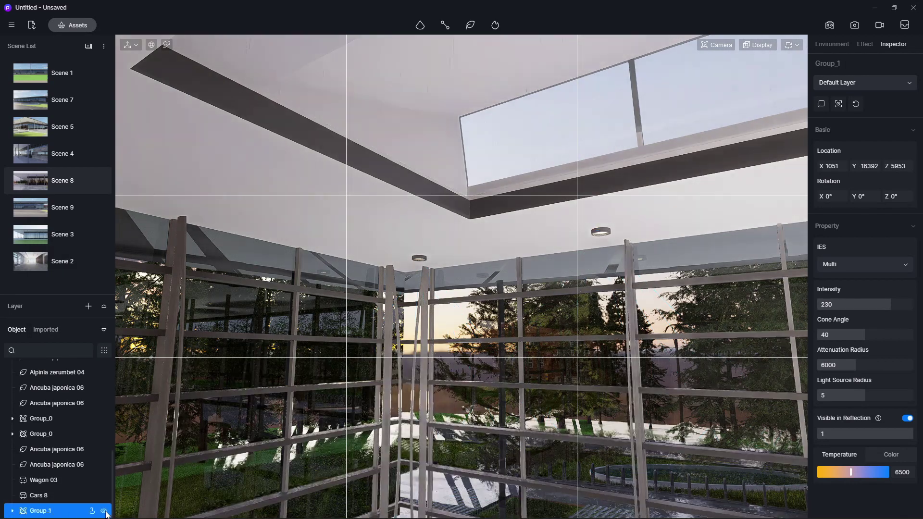
# - Return to the Scene 8 exterior view, check the light group, then select the Aucuba japonica 06 plants
pyautogui.click(38, 181)
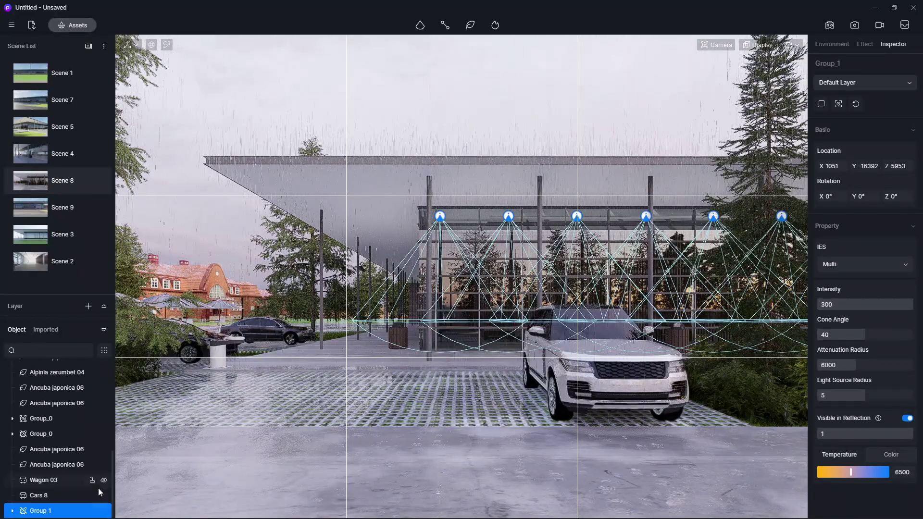
pyautogui.click(13, 512)
pyautogui.scroll(-3, 57, 432)
pyautogui.click(13, 391)
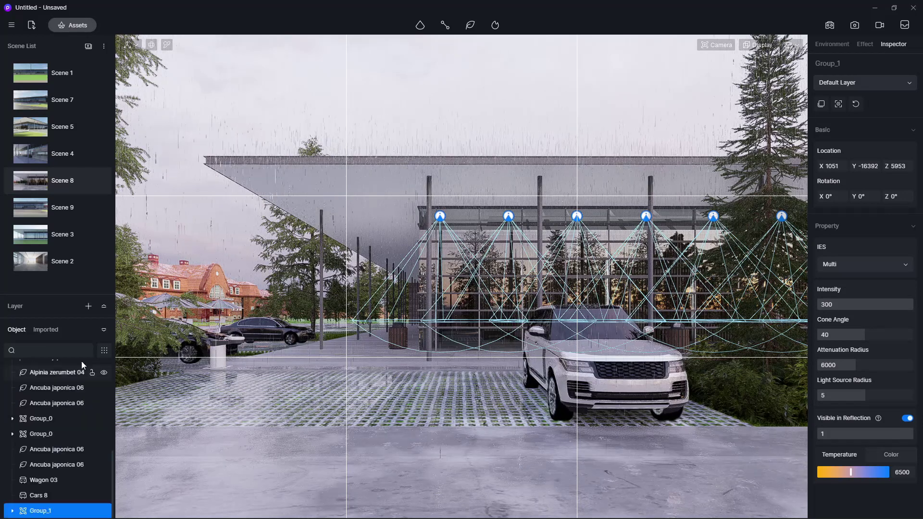
pyautogui.click(415, 128)
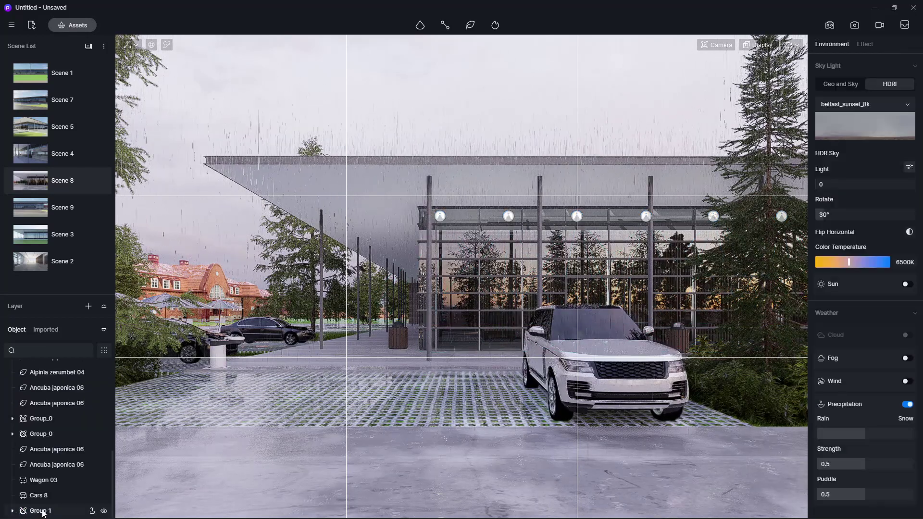
pyautogui.click(50, 451)
# - Move the Aucuba japonica 06 rows above Group_0 and collapse Group_0
pyautogui.moveTo(48, 451); pyautogui.dragTo(54, 421)
pyautogui.moveTo(42, 448)
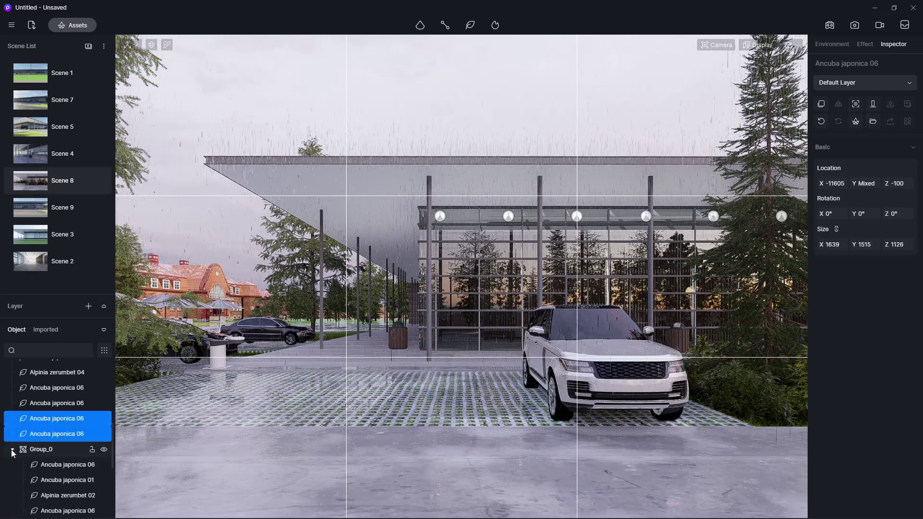
pyautogui.click(15, 449)
pyautogui.scroll(1, 50, 420)
pyautogui.scroll(5, 53, 402)
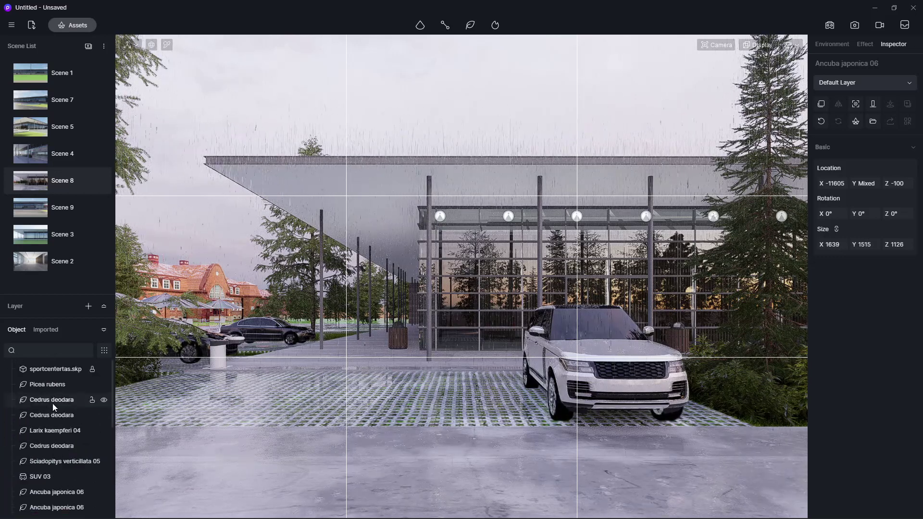
# - Group the selected trees and plants, naming the groups 'Plant & Tree' and 'Plant'
pyautogui.keyDown('shift'); pyautogui.click(59, 385); pyautogui.keyUp('shift')
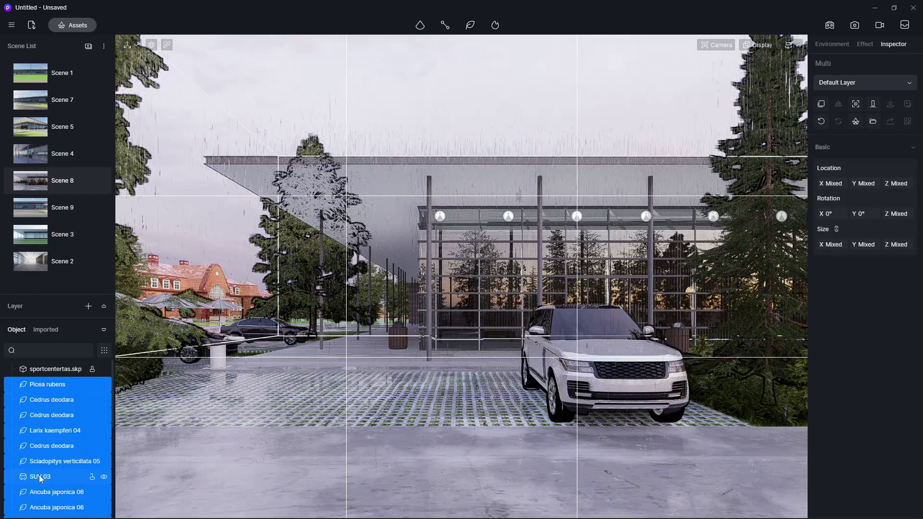
pyautogui.scroll(-3, 50, 445)
pyautogui.rightClick(48, 442)
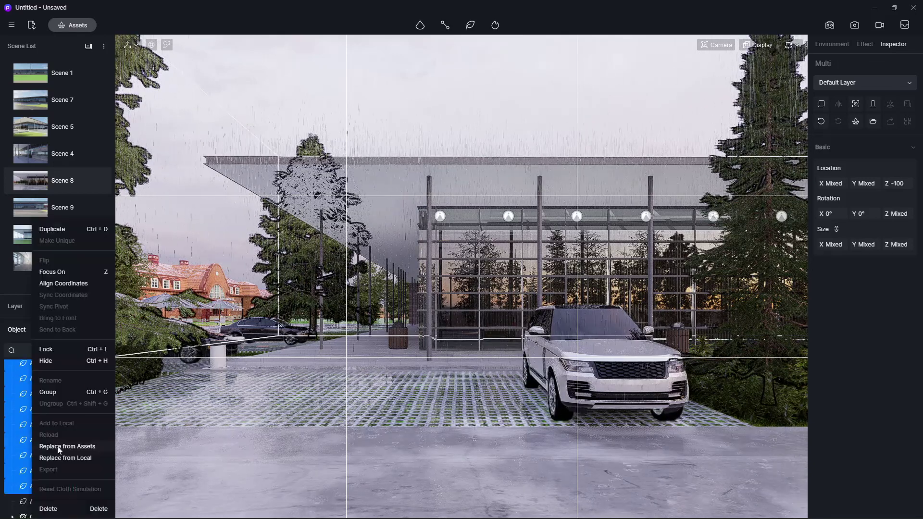
pyautogui.click(47, 392)
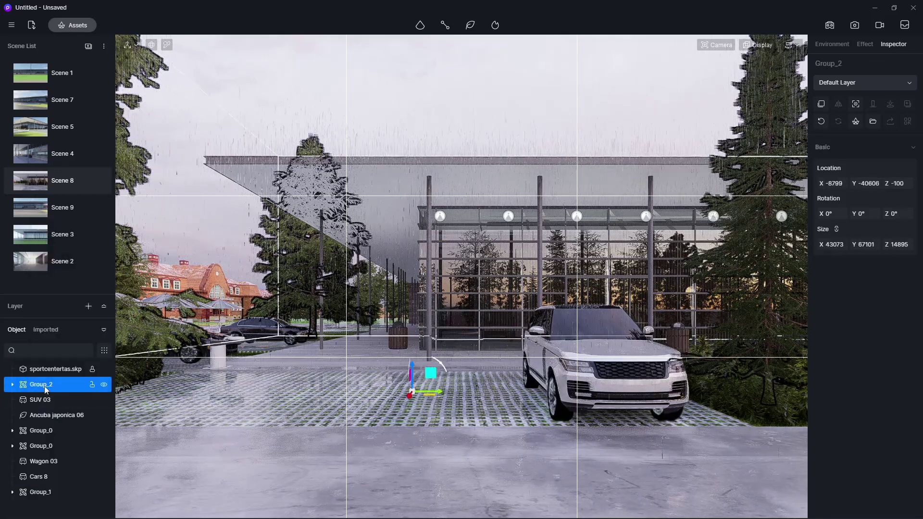
pyautogui.write('Plant & Tree')
pyautogui.press('Return')
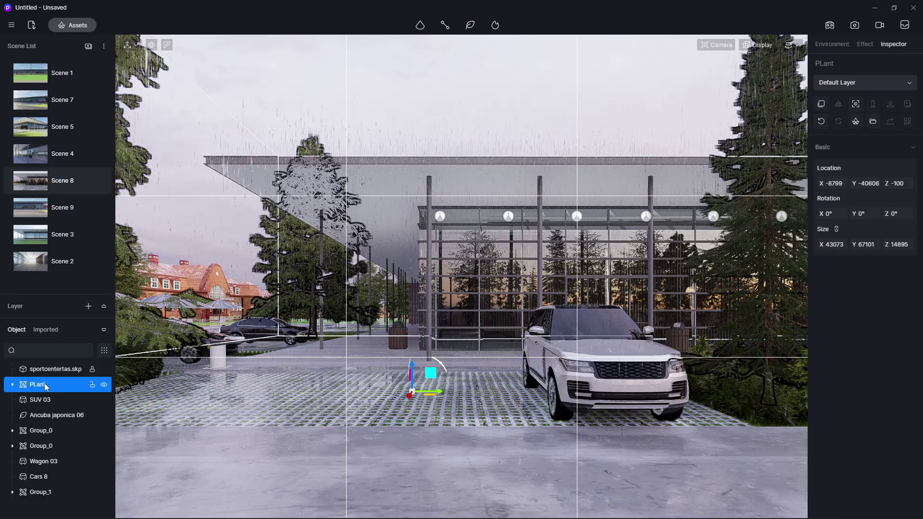
pyautogui.write('Plant')
pyautogui.press('Return')
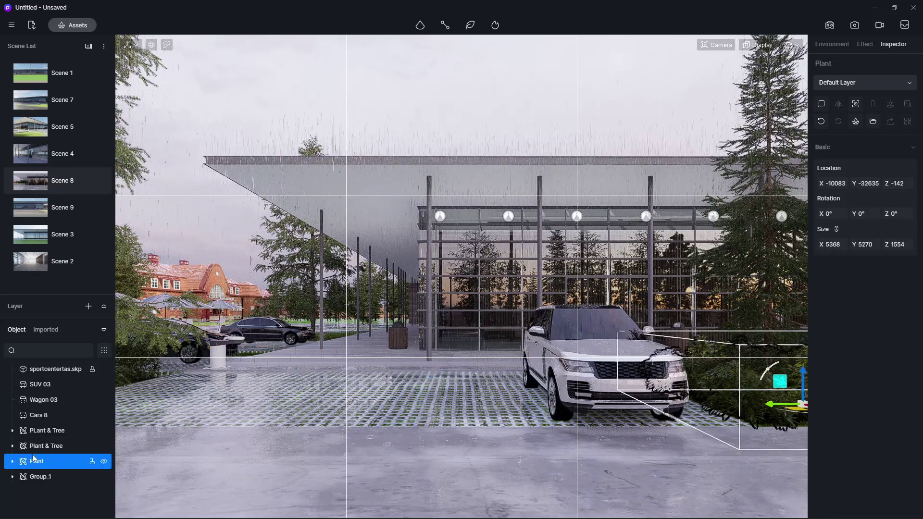
# - Rename the spotlight group to Light'
pyautogui.click(11, 447)
pyautogui.click(13, 477)
pyautogui.doubleClick(56, 477)
pyautogui.write("Light'")
pyautogui.press('Return')
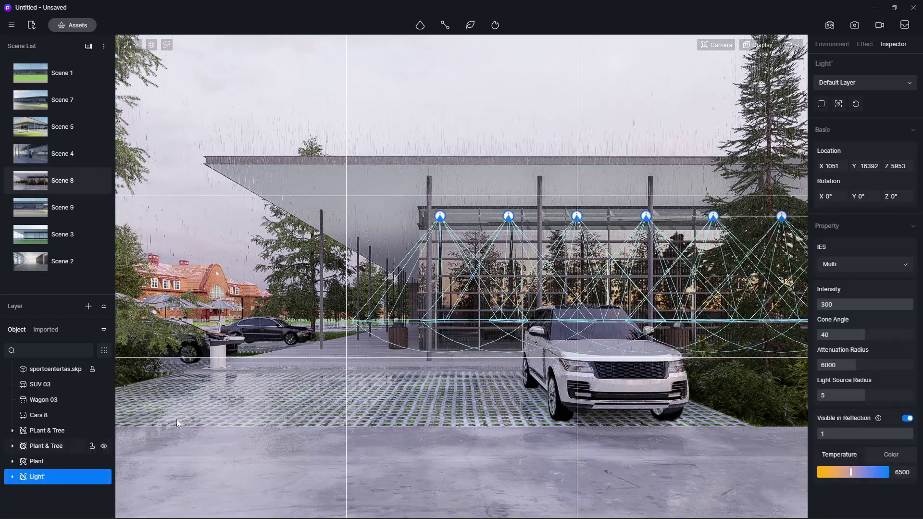
# - Move a copy of the Light' spotlight row onto the opposite glass wall
pyautogui.moveTo(491, 249)
pyautogui.mouseDown(button='right')
pyautogui.moveTo(762, 270)
pyautogui.moveTo(599, 231)
pyautogui.mouseUp(button='right')
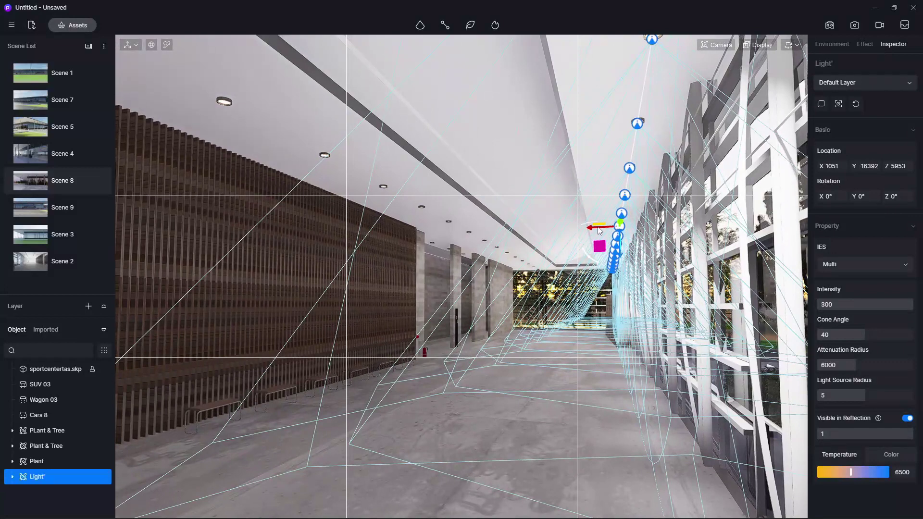
pyautogui.moveTo(573, 234)
pyautogui.mouseDown()
pyautogui.moveTo(505, 245)
pyautogui.moveTo(454, 235)
pyautogui.mouseUp()
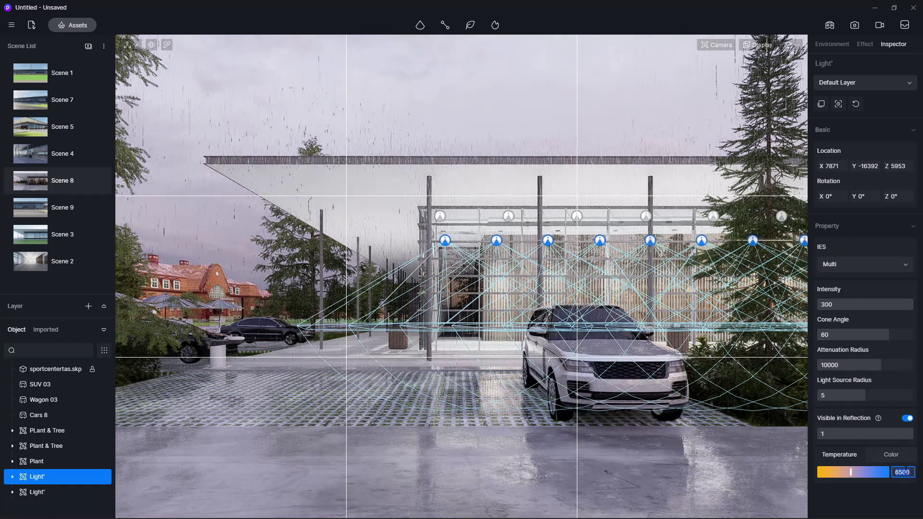
pyautogui.click(46, 490)
# - Set the Light' spotlights' colour temperature to 3500 K
pyautogui.doubleClick(902, 472)
pyautogui.write('3500')
pyautogui.press('Return')
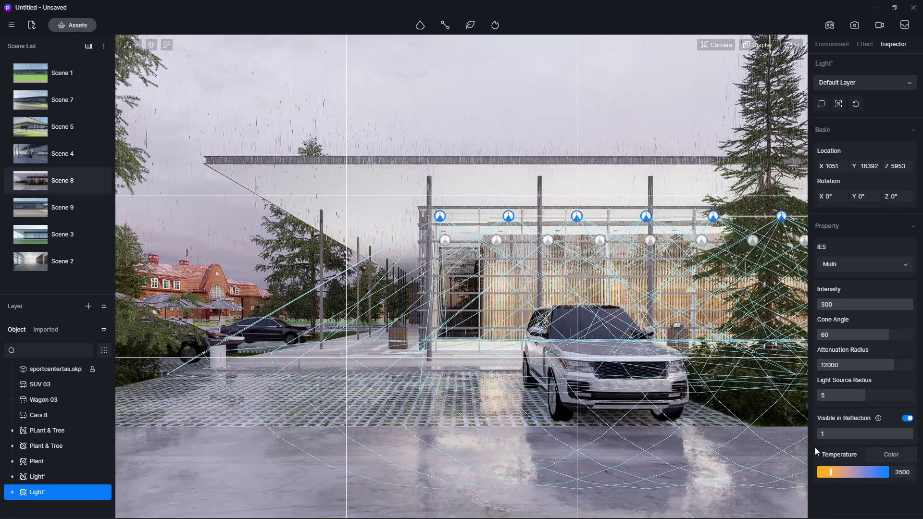
# - In Scene 9, enable precipitation with rain strength at 0, keeping the puddles
pyautogui.click(480, 120)
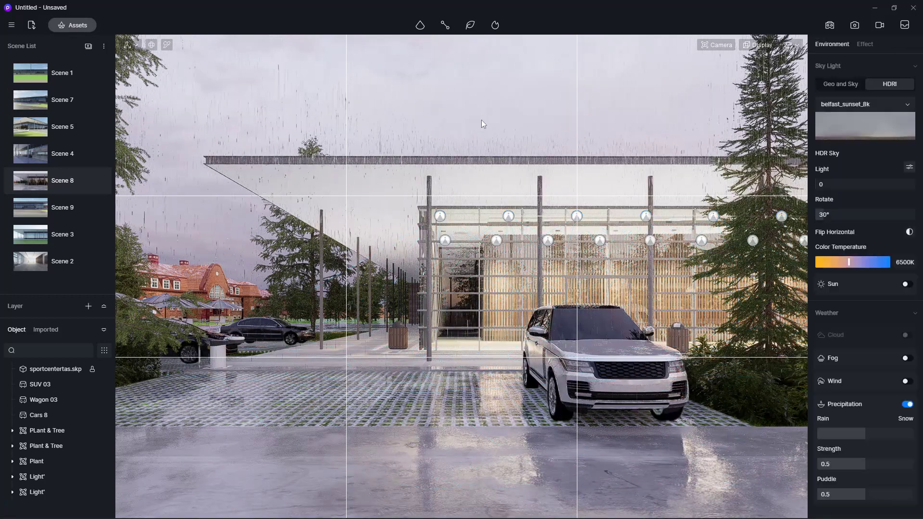
pyautogui.click(905, 404)
pyautogui.click(911, 407)
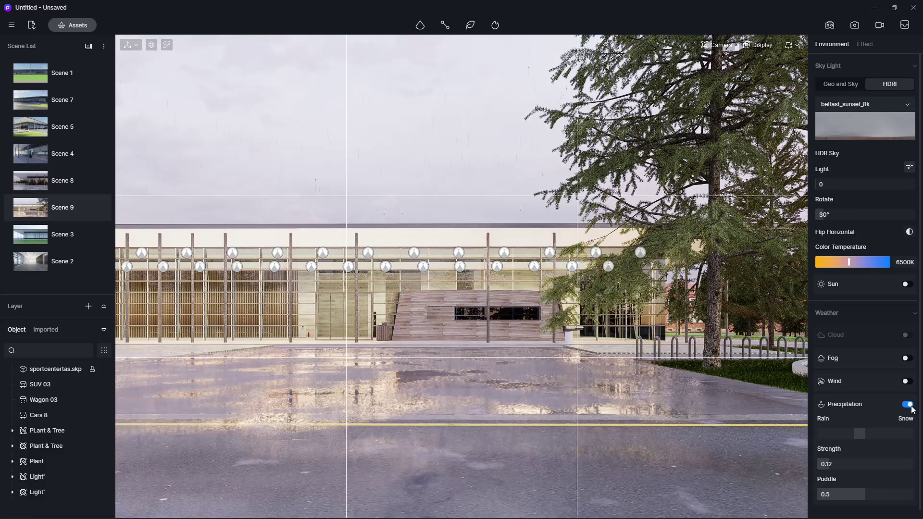
pyautogui.moveTo(847, 466); pyautogui.dragTo(814, 466)
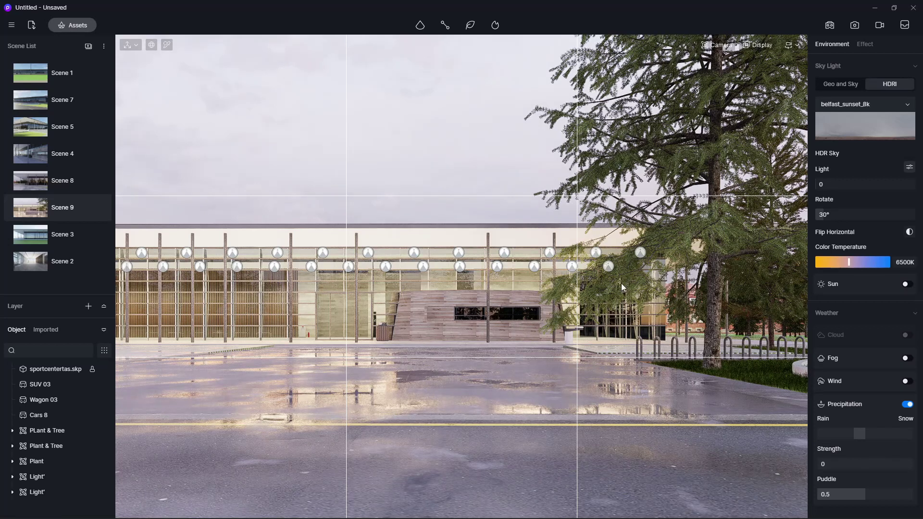
# - Paint purple Brachyscome flowering herbs across the lawn with an enlarged brush, then return to Scene 3
pyautogui.click(62, 234)
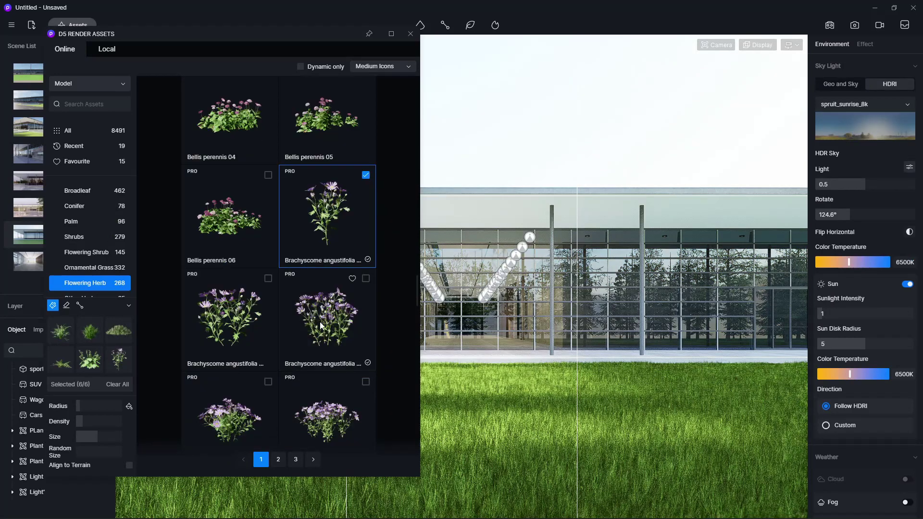
pyautogui.scroll(-1, 320, 322)
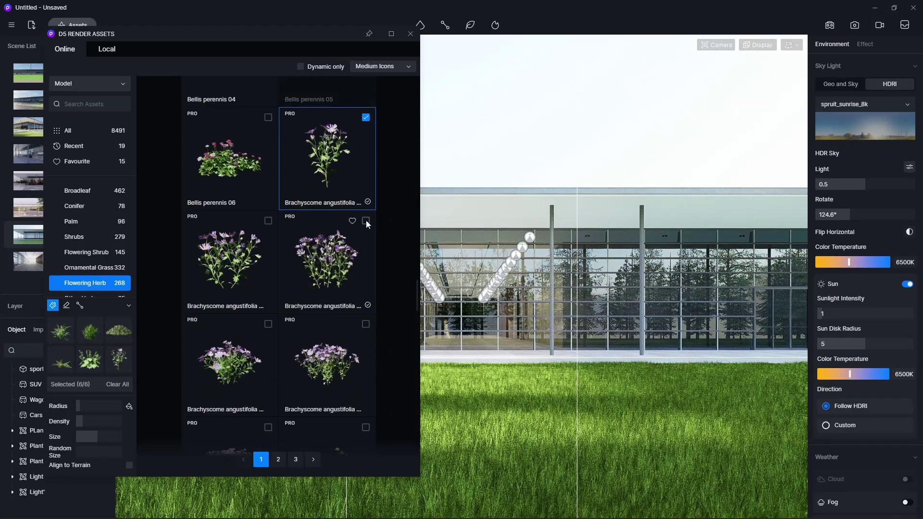
pyautogui.scroll(-1, 250, 298)
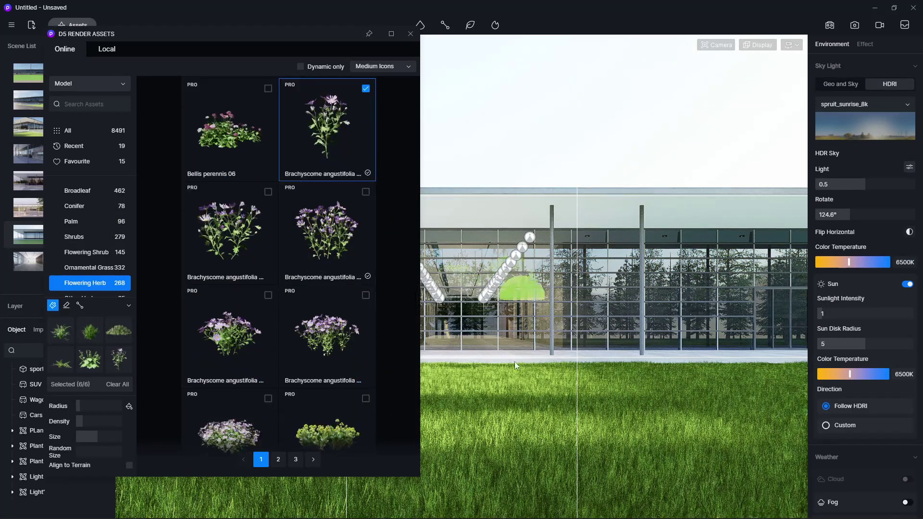
pyautogui.moveTo(514, 365); pyautogui.dragTo(563, 319, button='right')
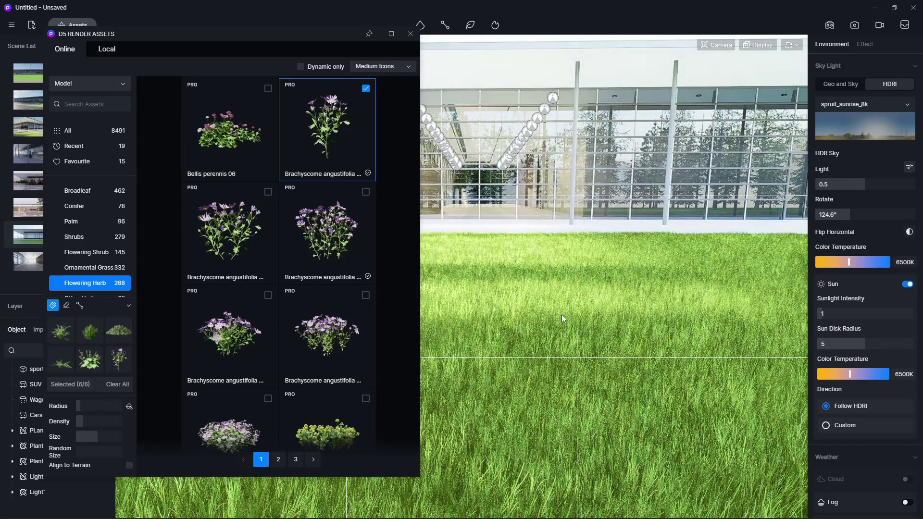
pyautogui.moveTo(89, 406); pyautogui.dragTo(93, 407)
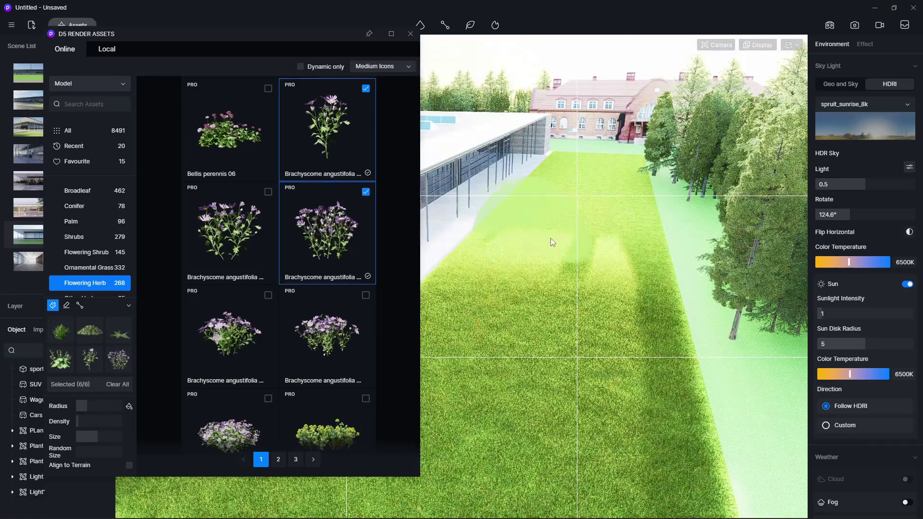
pyautogui.moveTo(572, 224)
pyautogui.mouseDown()
pyautogui.moveTo(539, 289)
pyautogui.moveTo(529, 371)
pyautogui.mouseUp()
pyautogui.moveTo(150, 47)
pyautogui.mouseDown()
pyautogui.moveTo(520, 166)
pyautogui.moveTo(424, 495)
pyautogui.mouseUp()
pyautogui.click(42, 238)
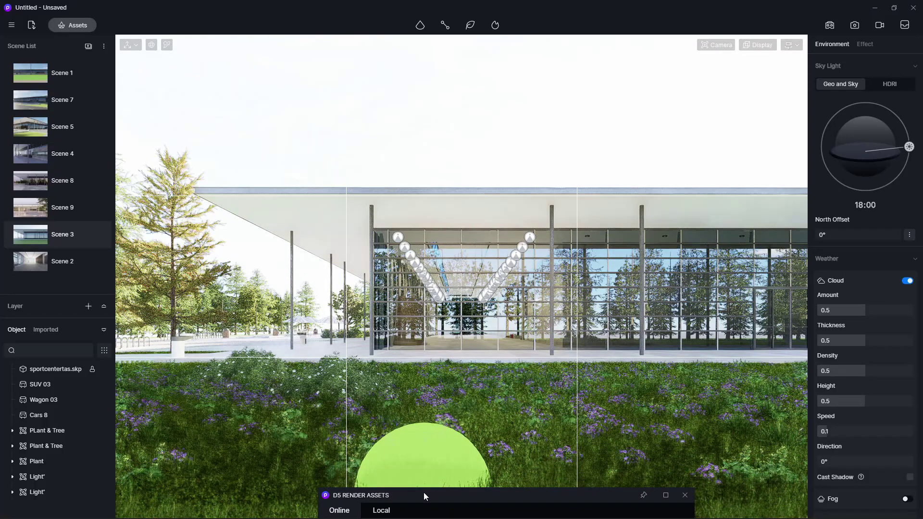
# - Place Aucuba japonica 06 and Alpinia zerumbet 02 shrubs in the lower-left foreground
pyautogui.click(166, 378)
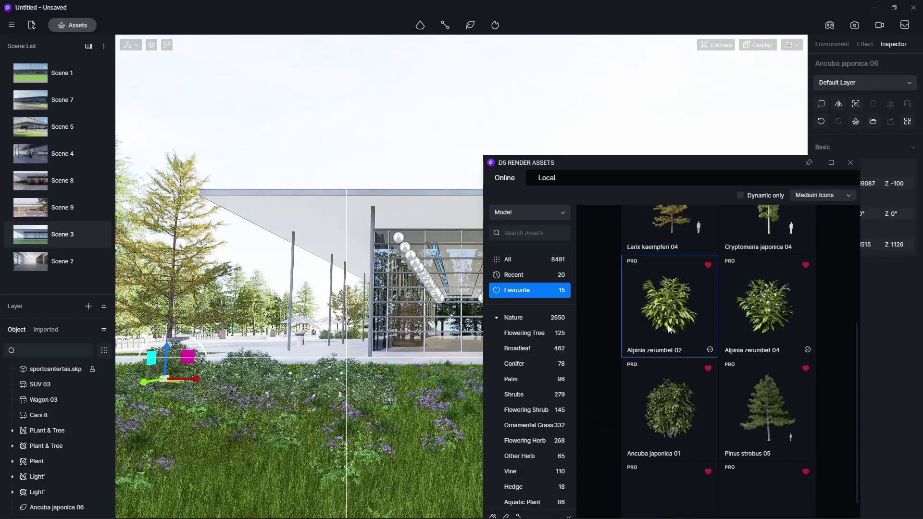
pyautogui.click(662, 307)
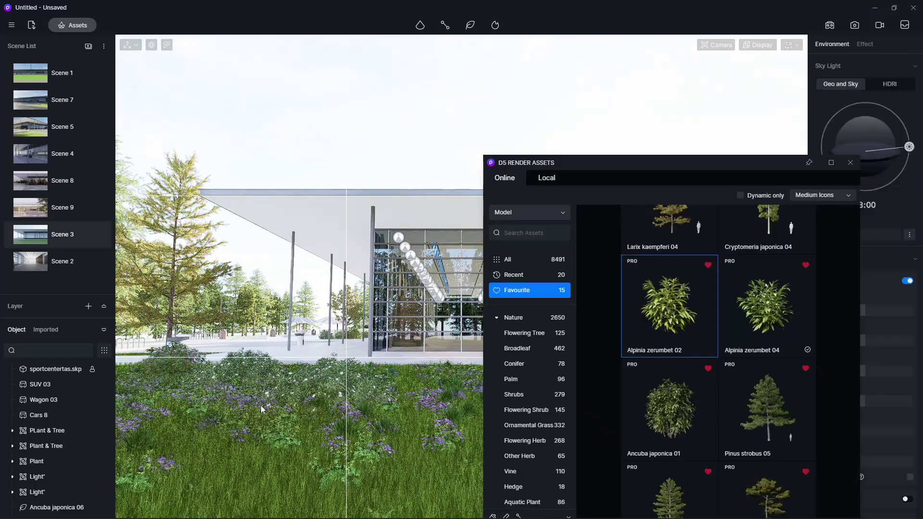
pyautogui.click(116, 470)
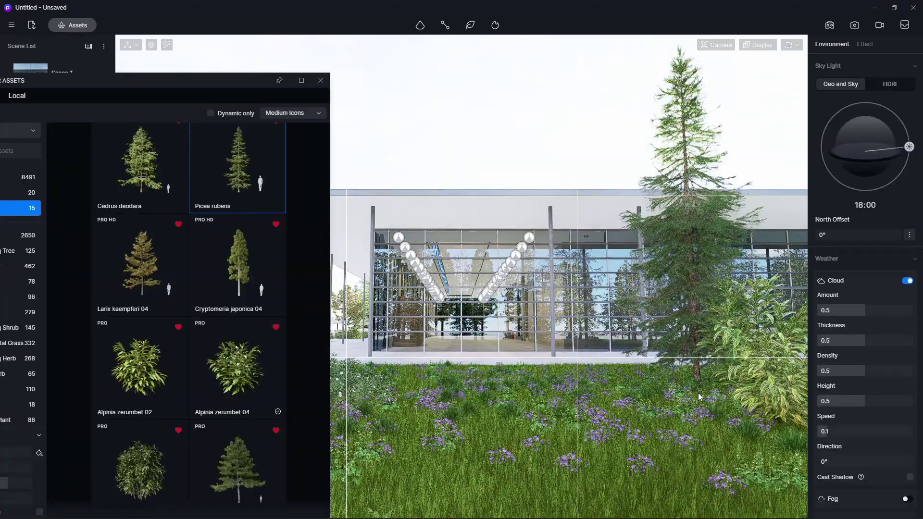
# - Place a Picea rubens tree right of the lawn and pick Pinus strobus 01 to add
pyautogui.click(672, 395)
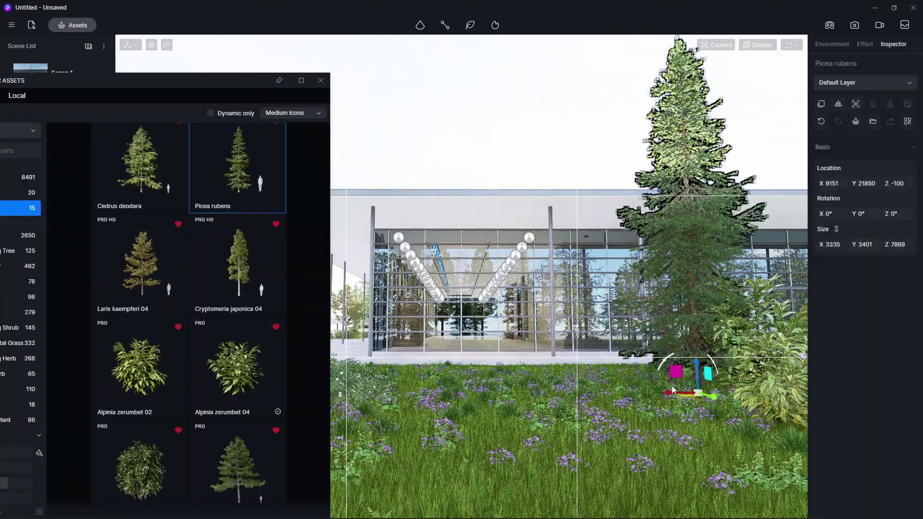
pyautogui.moveTo(672, 395); pyautogui.dragTo(741, 388)
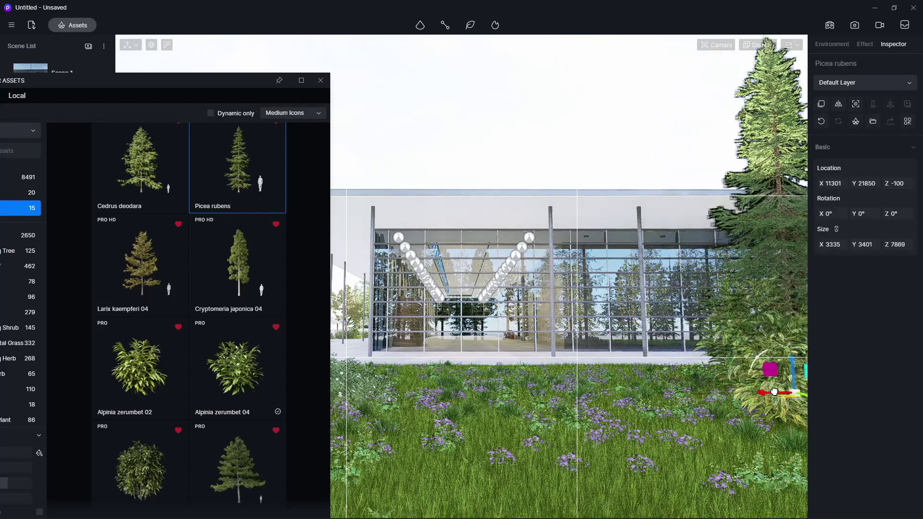
pyautogui.scroll(2, 158, 238)
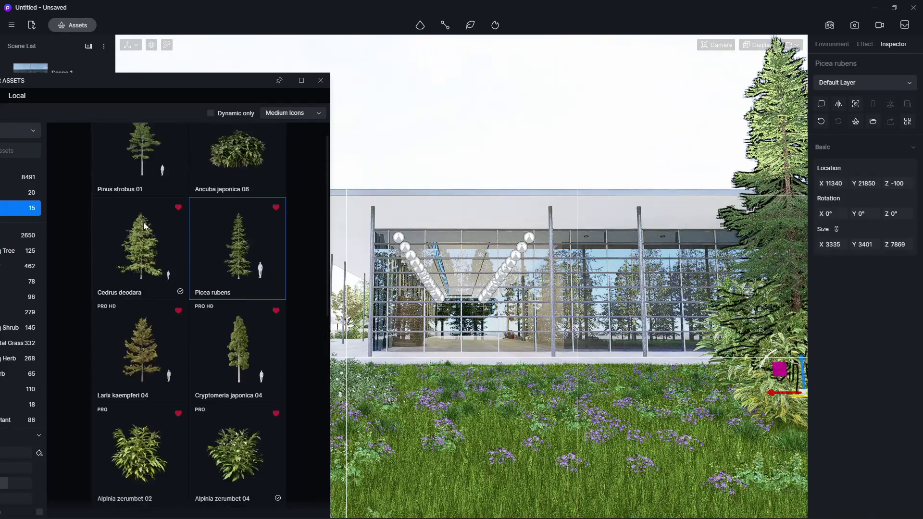
pyautogui.click(145, 159)
pyautogui.moveTo(151, 80); pyautogui.dragTo(743, 201)
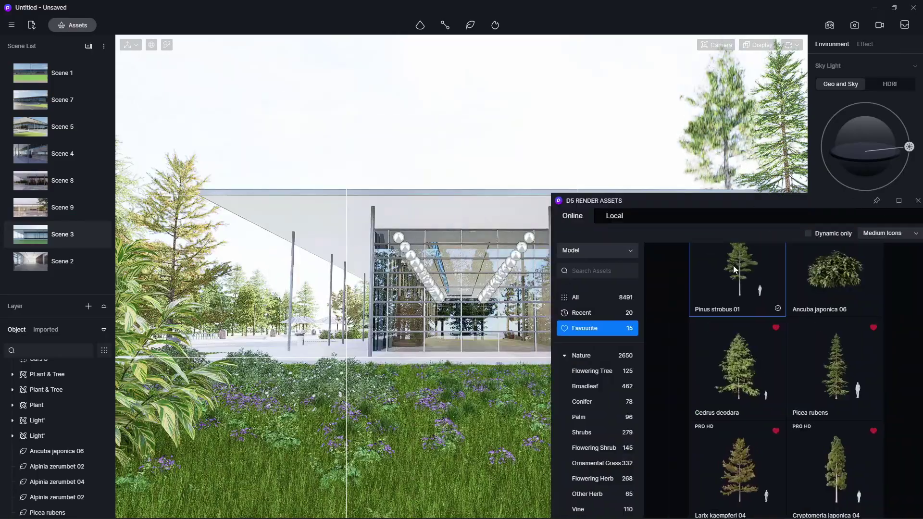
pyautogui.scroll(5, 277, 316)
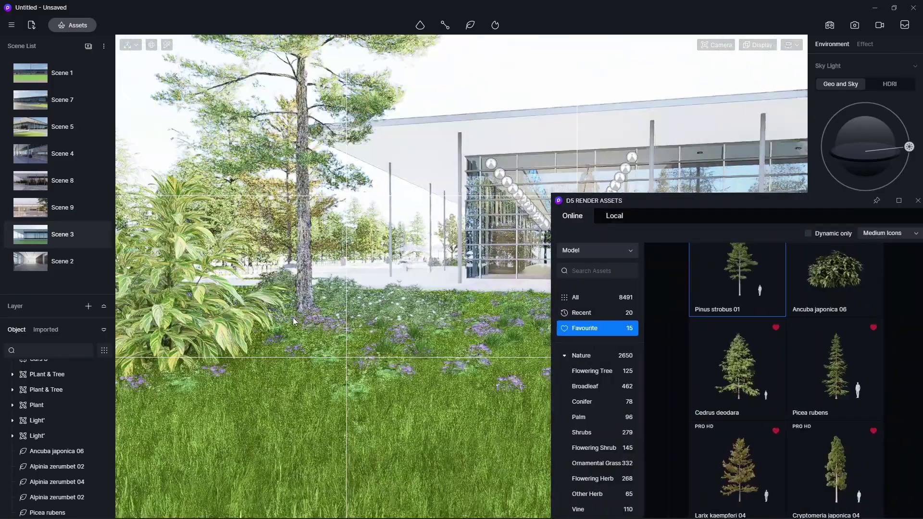
pyautogui.scroll(3, 235, 304)
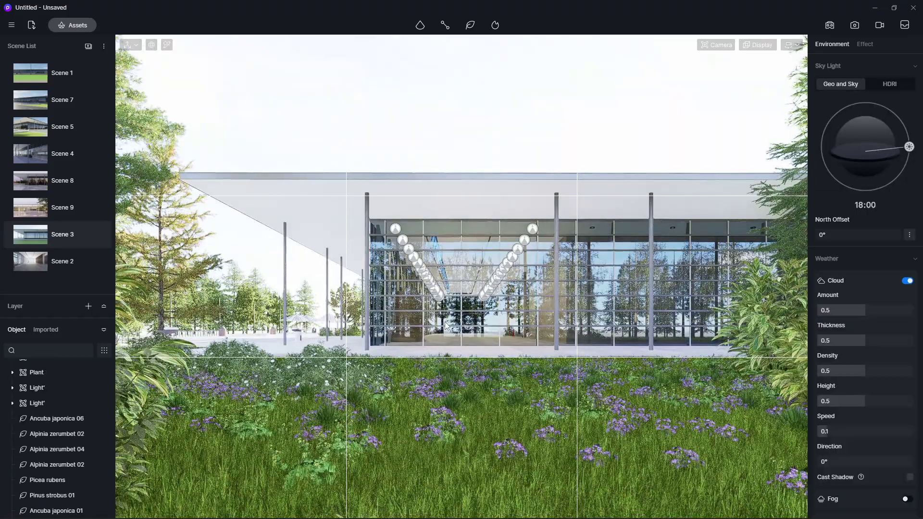
# - Update Scene 3's view and switch its sky light to the spruit_sunrise_8k HDRI
pyautogui.click(103, 232)
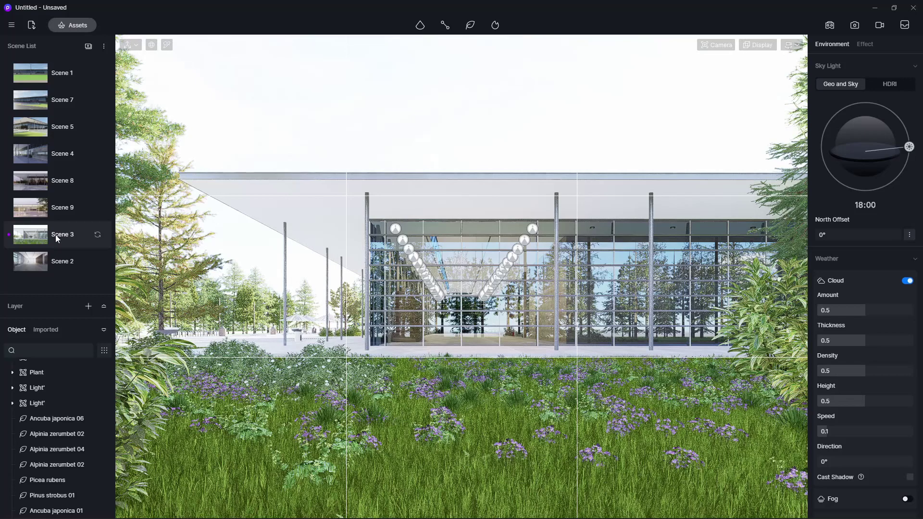
pyautogui.click(887, 85)
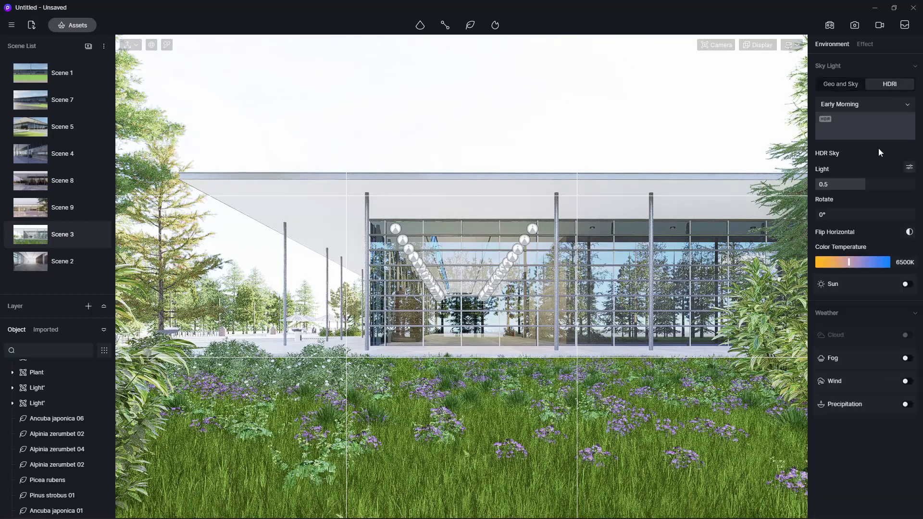
pyautogui.click(892, 118)
pyautogui.scroll(-2, 869, 271)
pyautogui.scroll(-2, 870, 271)
pyautogui.scroll(-1, 869, 250)
pyautogui.click(869, 220)
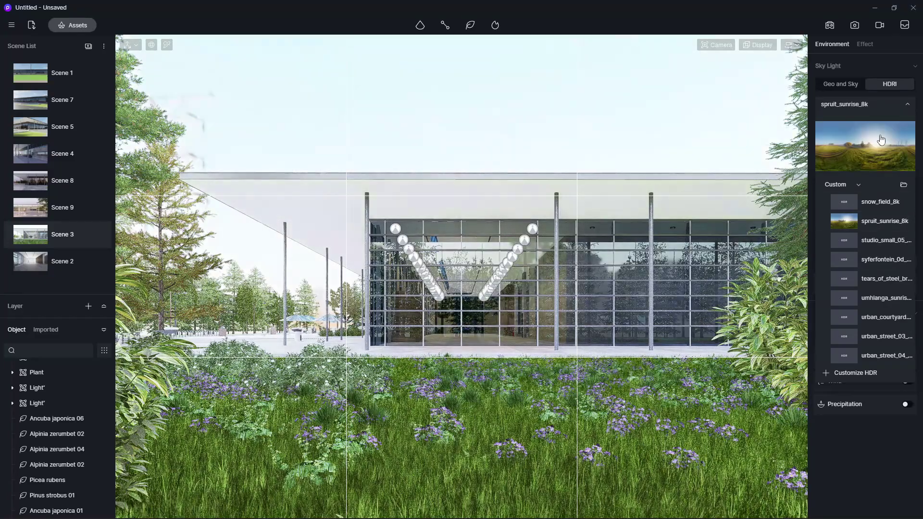
pyautogui.click(895, 119)
# - Rotate the HDRI sky to about 311° and turn on its sun, then open Scene 9
pyautogui.moveTo(846, 213)
pyautogui.mouseDown()
pyautogui.moveTo(865, 213)
pyautogui.moveTo(813, 213)
pyautogui.moveTo(902, 207)
pyautogui.mouseUp()
pyautogui.click(907, 284)
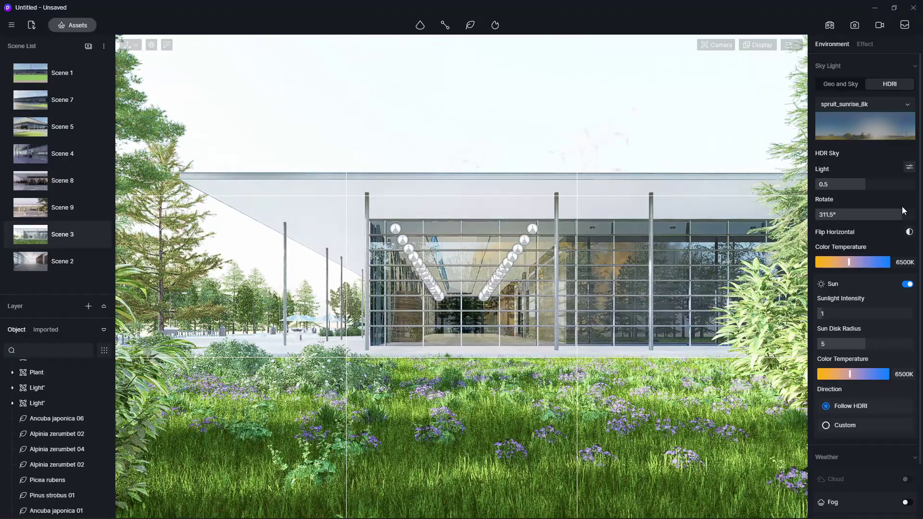
pyautogui.click(85, 218)
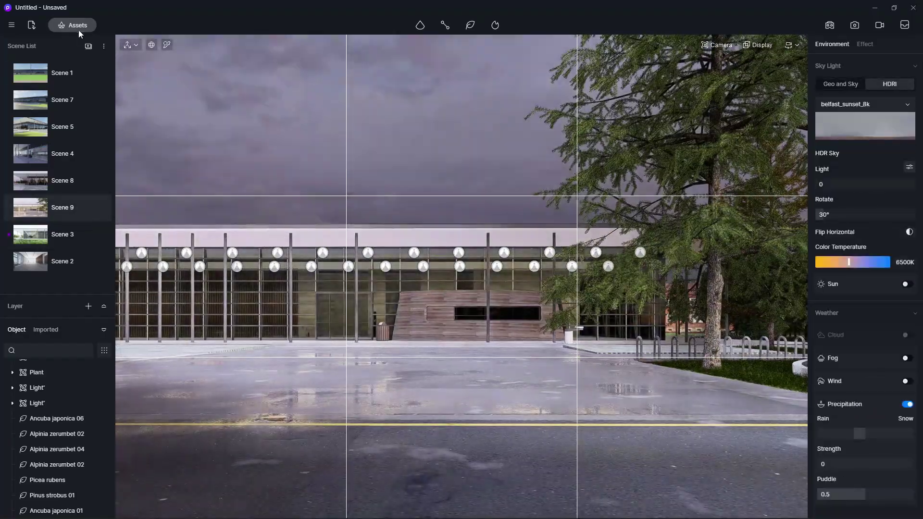
# - Place a Rock 03 boulder beside the bike racks and rotate it
pyautogui.click(79, 25)
pyautogui.moveTo(411, 68); pyautogui.dragTo(245, 48)
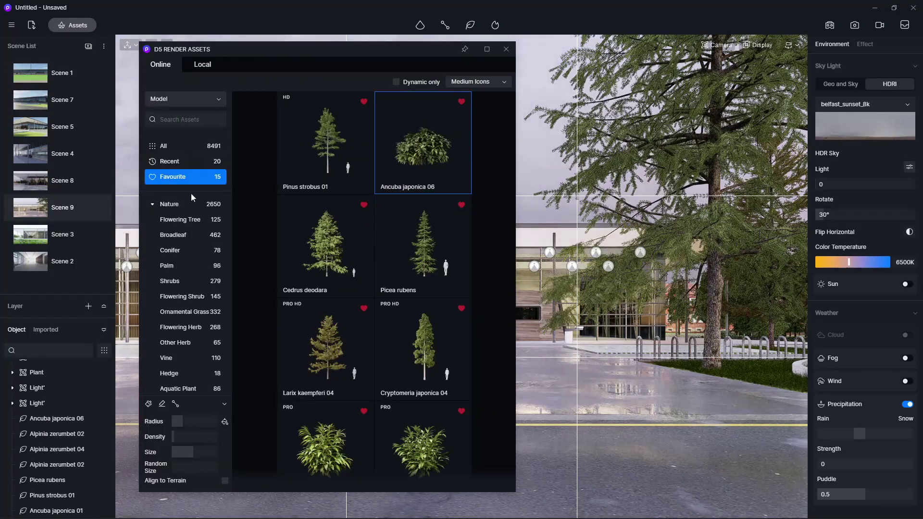
pyautogui.click(191, 206)
pyautogui.scroll(-5, 196, 329)
pyautogui.click(186, 335)
pyautogui.scroll(-10, 375, 336)
pyautogui.click(421, 394)
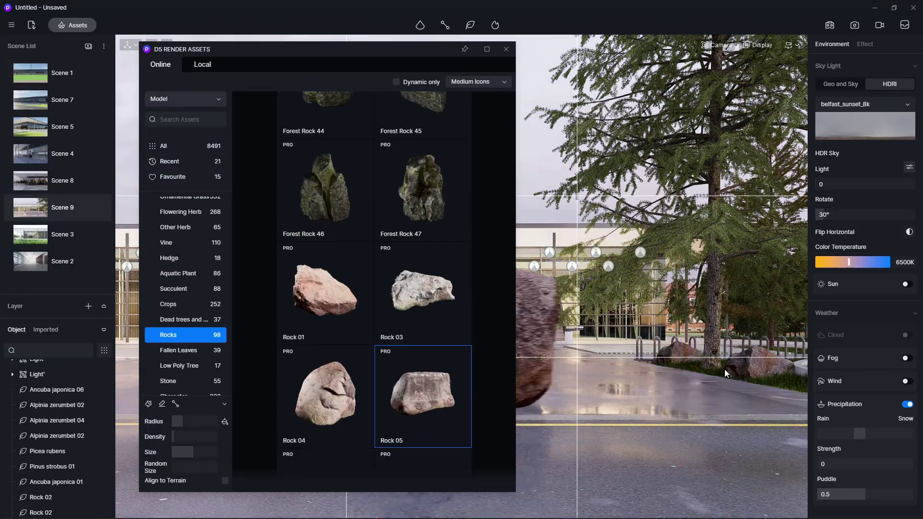
pyautogui.click(402, 300)
pyautogui.scroll(3, 682, 379)
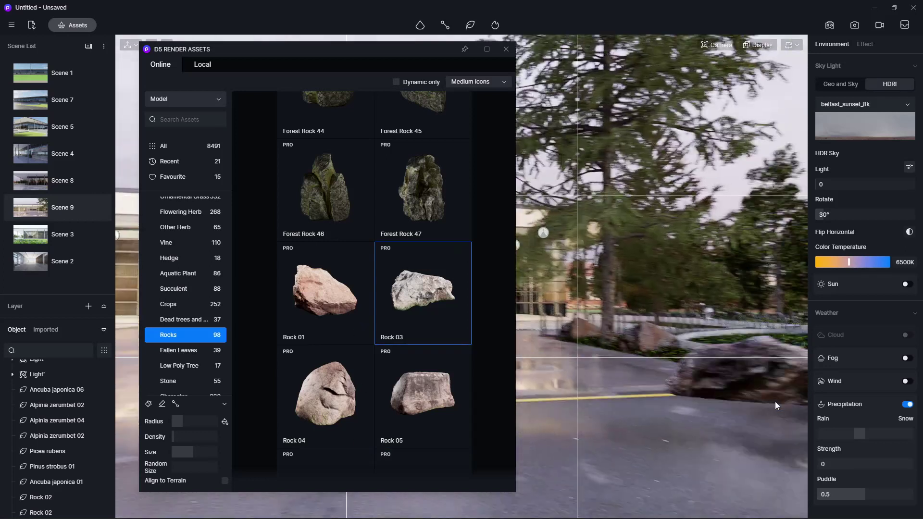
pyautogui.click(680, 356)
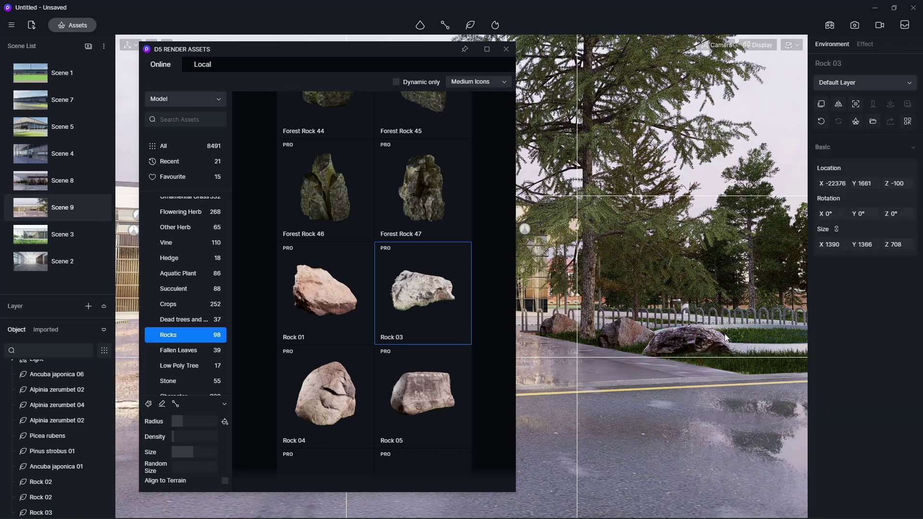
pyautogui.moveTo(908, 214); pyautogui.dragTo(913, 214)
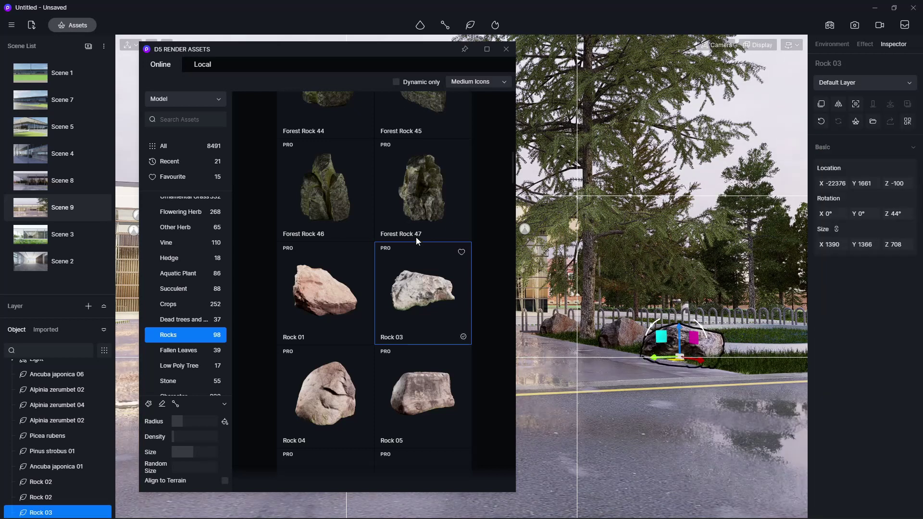
# - Place Couple 01 and Casual man 15 in front of the building, setting his Rotation Z to 0
pyautogui.click(54, 213)
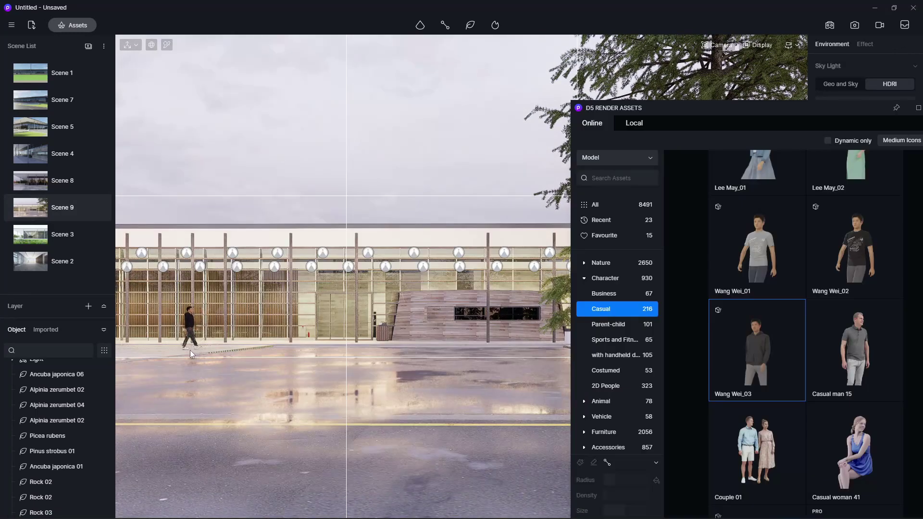
pyautogui.click(721, 443)
pyautogui.moveTo(757, 169)
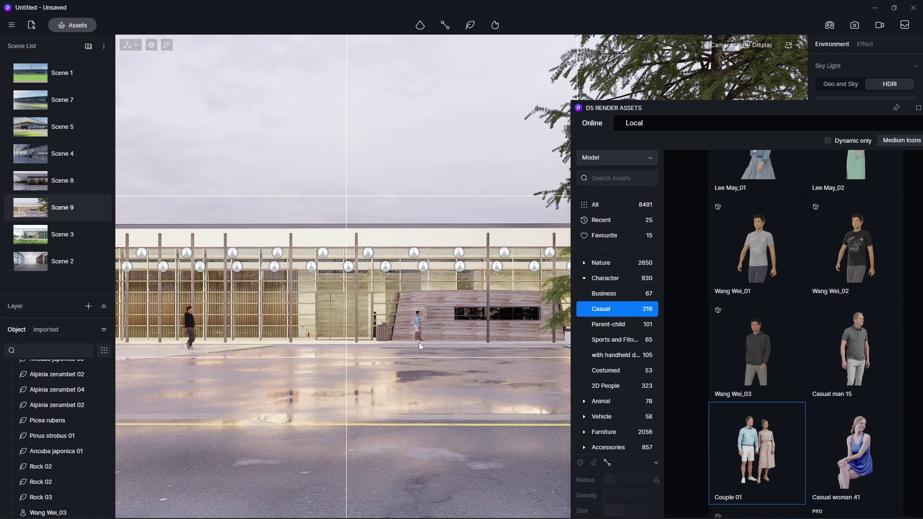
pyautogui.click(359, 343)
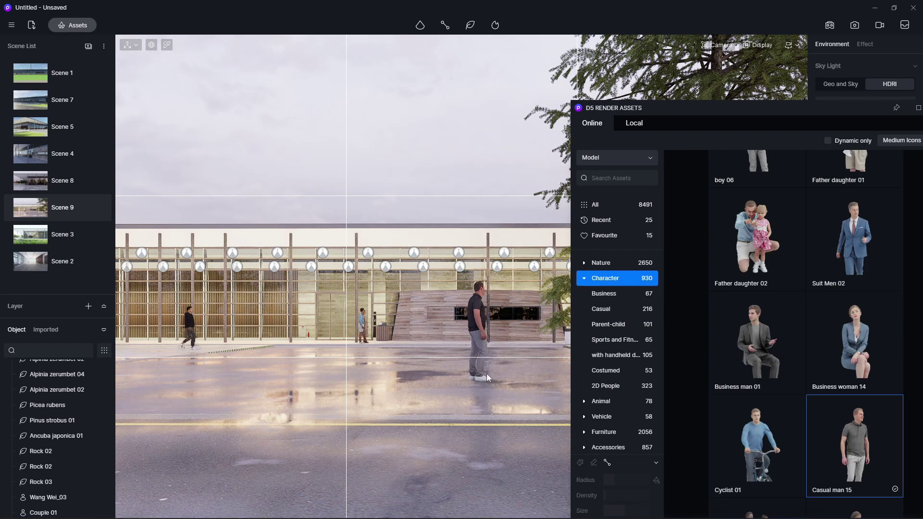
pyautogui.click(511, 362)
pyautogui.doubleClick(809, 112)
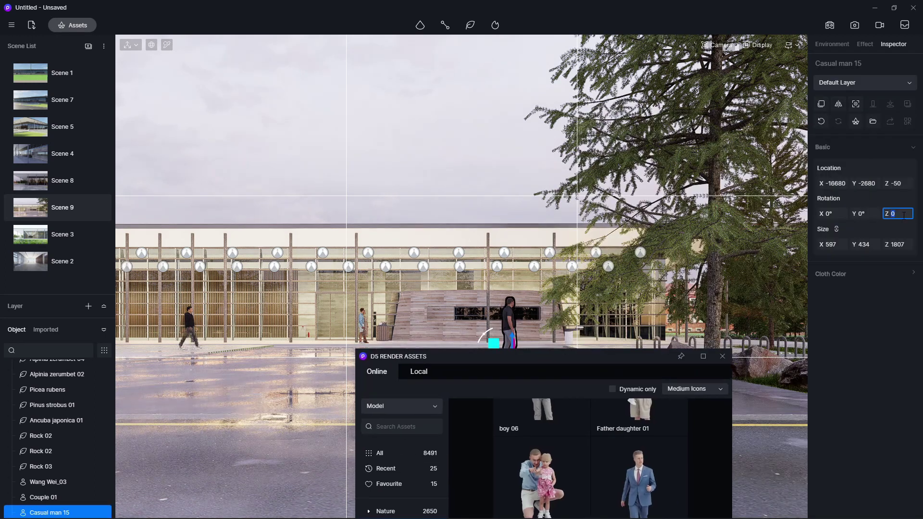
pyautogui.write('0')
pyautogui.press('Return')
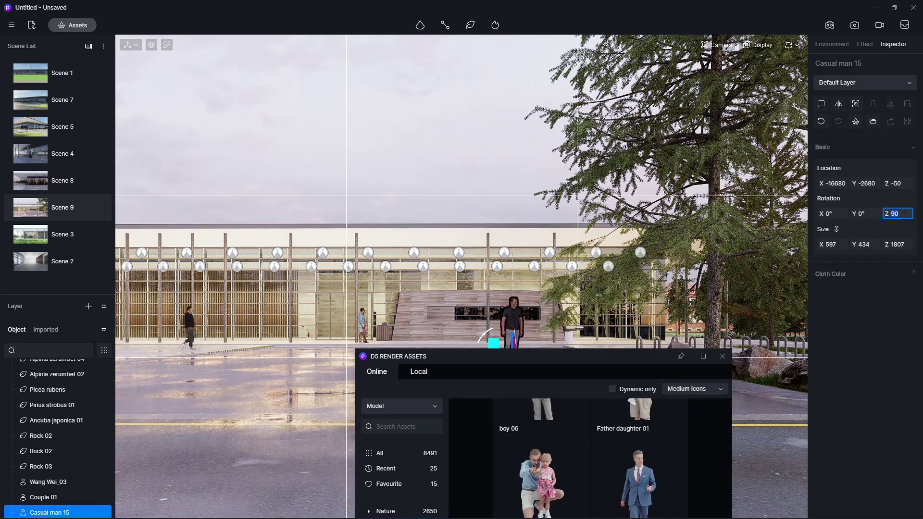
pyautogui.moveTo(902, 215); pyautogui.dragTo(906, 214)
pyautogui.moveTo(610, 356); pyautogui.dragTo(665, 97)
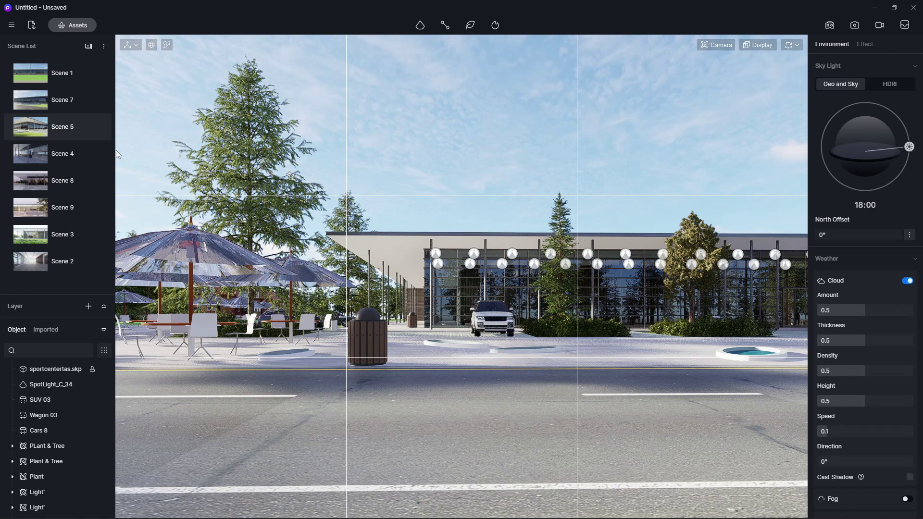
# - Update Scene 5, raise the umbrella material's transparency and switch its template from Transparent to Custom
pyautogui.click(98, 127)
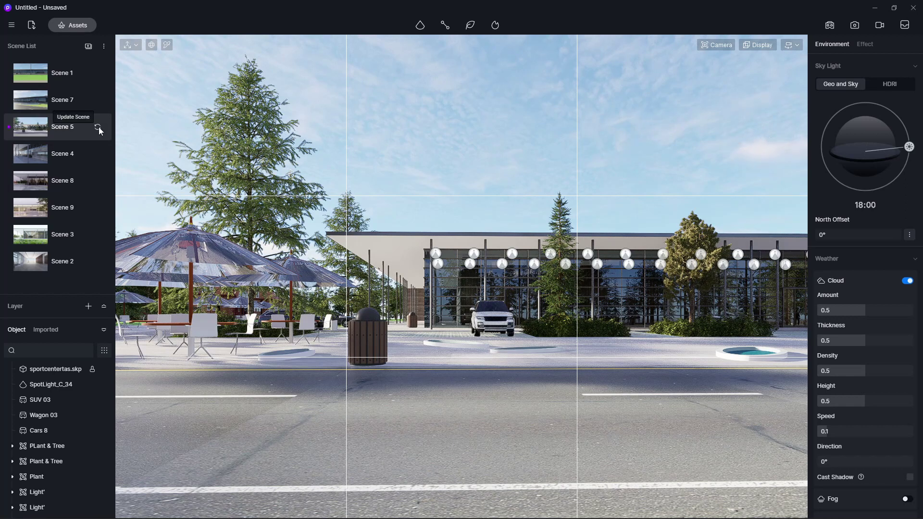
pyautogui.click(229, 256)
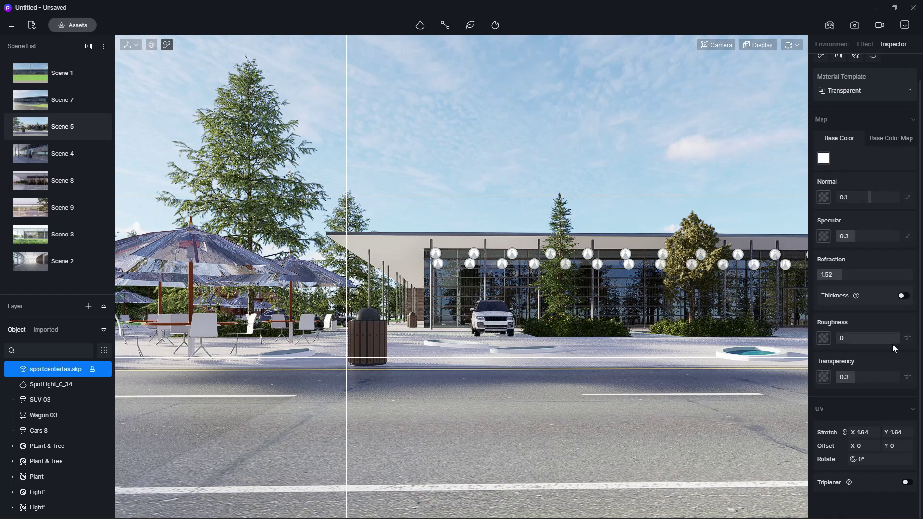
pyautogui.moveTo(862, 377)
pyautogui.mouseDown()
pyautogui.moveTo(883, 376)
pyautogui.moveTo(839, 378)
pyautogui.mouseUp()
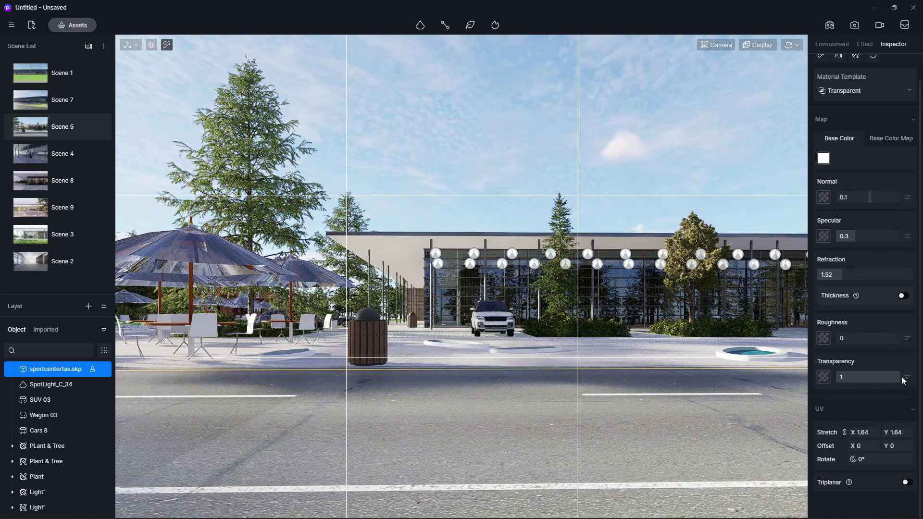
pyautogui.click(823, 159)
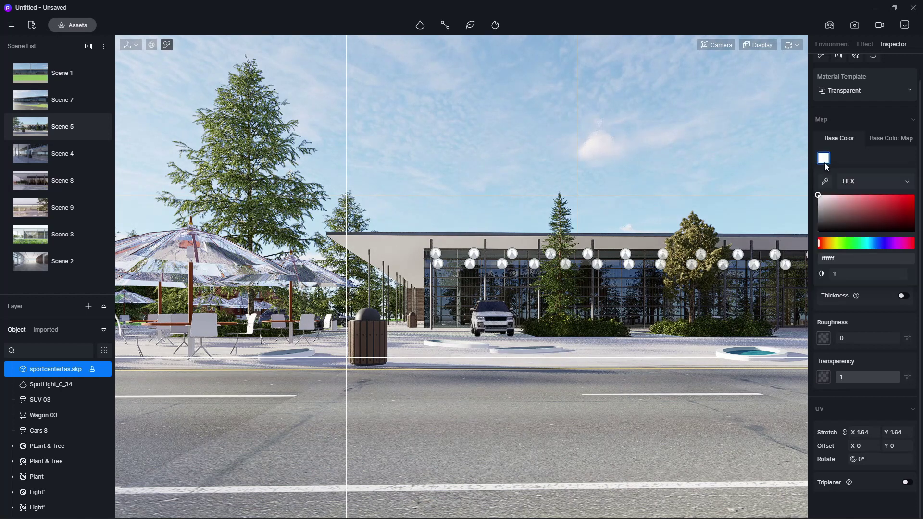
pyautogui.click(882, 158)
pyautogui.click(879, 91)
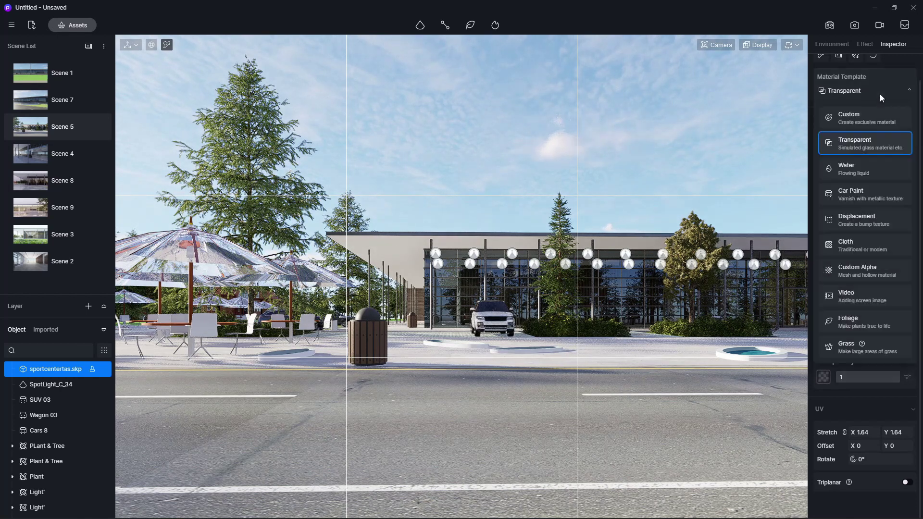
pyautogui.click(875, 116)
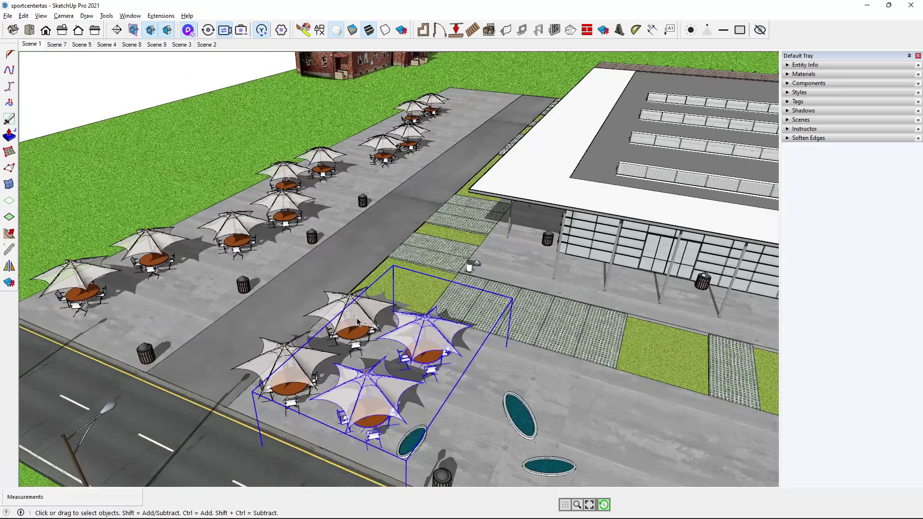
# - Select the front umbrella groups and orbit down to ground level among the tables
pyautogui.keyDown('ctrl'); pyautogui.click(357, 322); pyautogui.keyUp('ctrl')
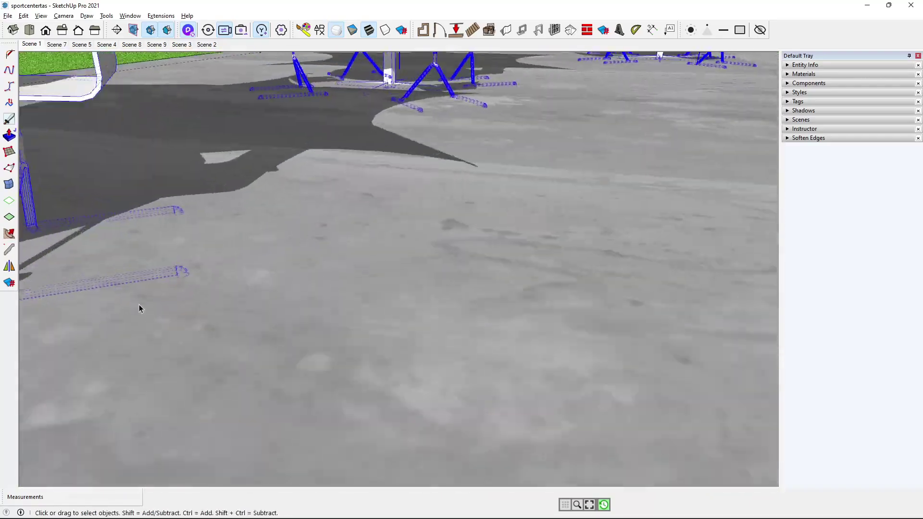
pyautogui.moveTo(140, 309); pyautogui.dragTo(165, 285, button='middle')
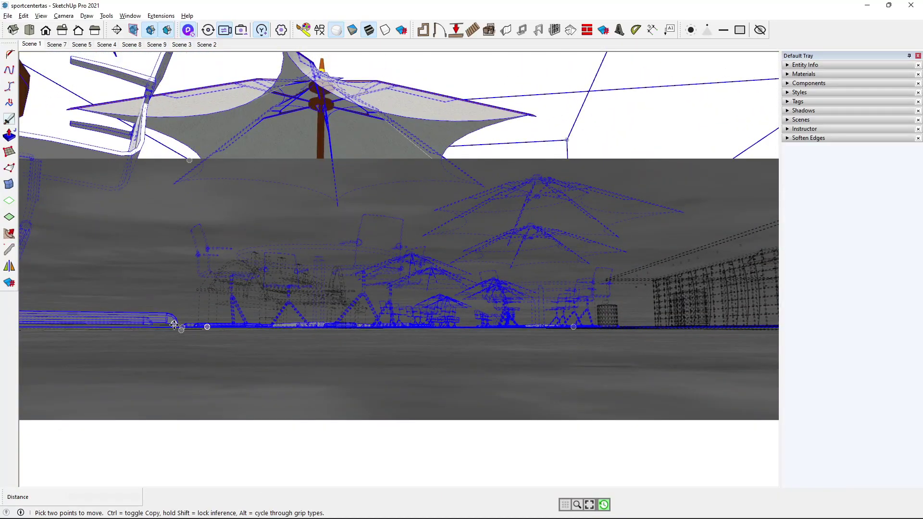
pyautogui.moveTo(174, 324); pyautogui.dragTo(177, 332, button='middle')
pyautogui.moveTo(194, 260)
pyautogui.mouseDown(button='middle')
pyautogui.moveTo(202, 294)
pyautogui.moveTo(232, 267)
pyautogui.moveTo(231, 245)
pyautogui.mouseUp(button='middle')
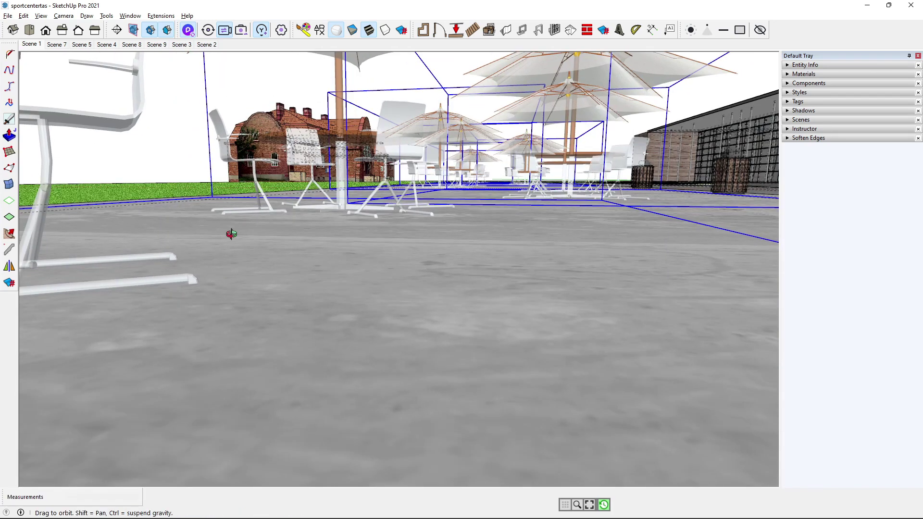
# - Orbit to a low frontal view of the sport center and launch D5 Render to load it
pyautogui.press('space')
pyautogui.press('pageup')
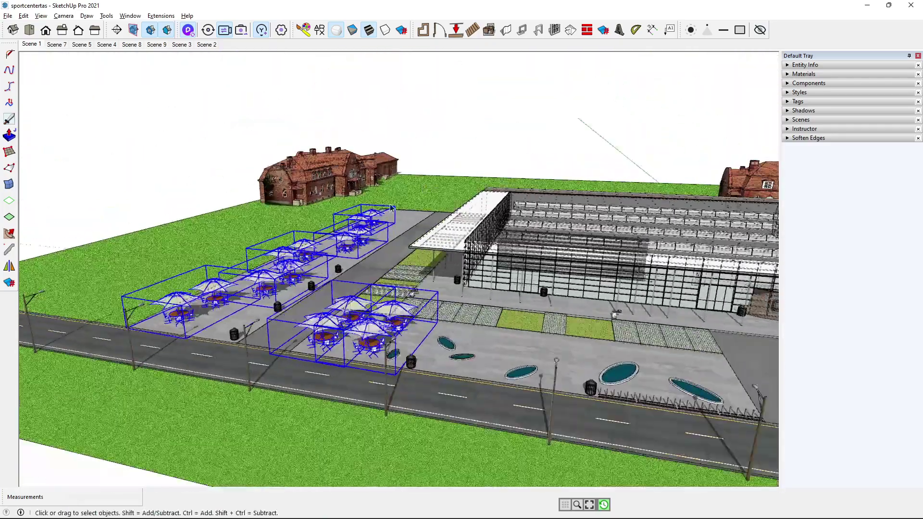
pyautogui.click(488, 158)
pyautogui.moveTo(487, 159); pyautogui.dragTo(248, 33, button='middle')
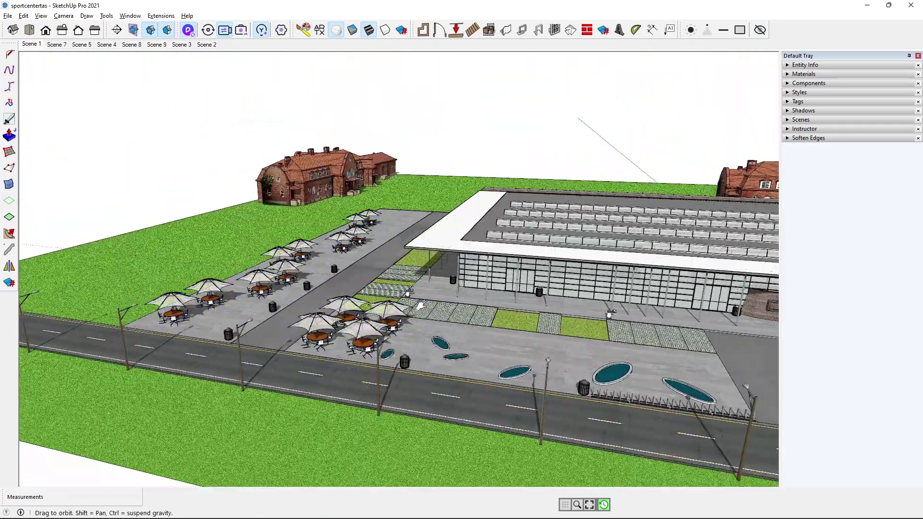
pyautogui.click(188, 30)
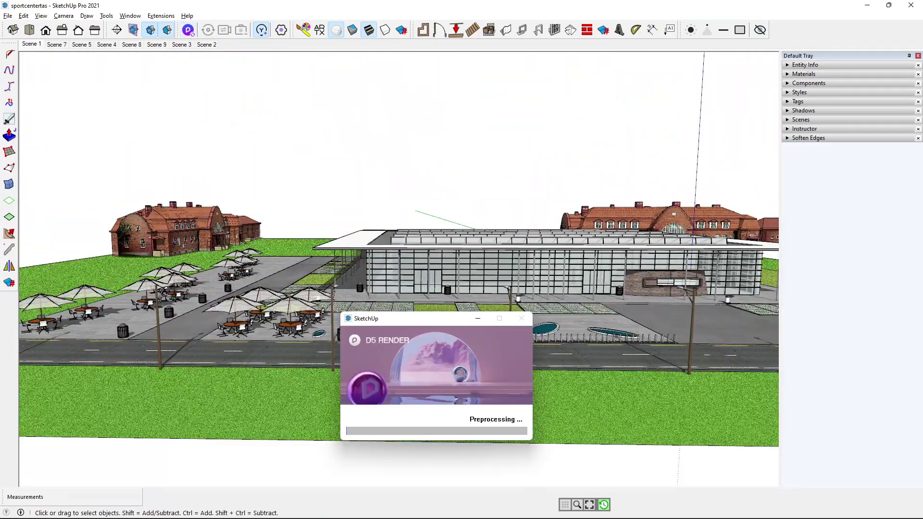
pyautogui.click(526, 510)
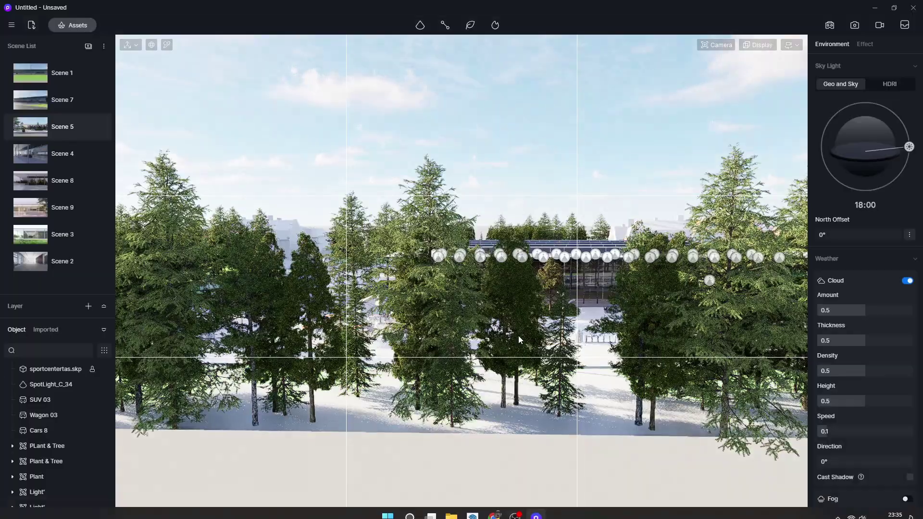
# - On Scene 5, switch on Precipitation and move the sun dial to 19:32 for dusk
pyautogui.click(38, 128)
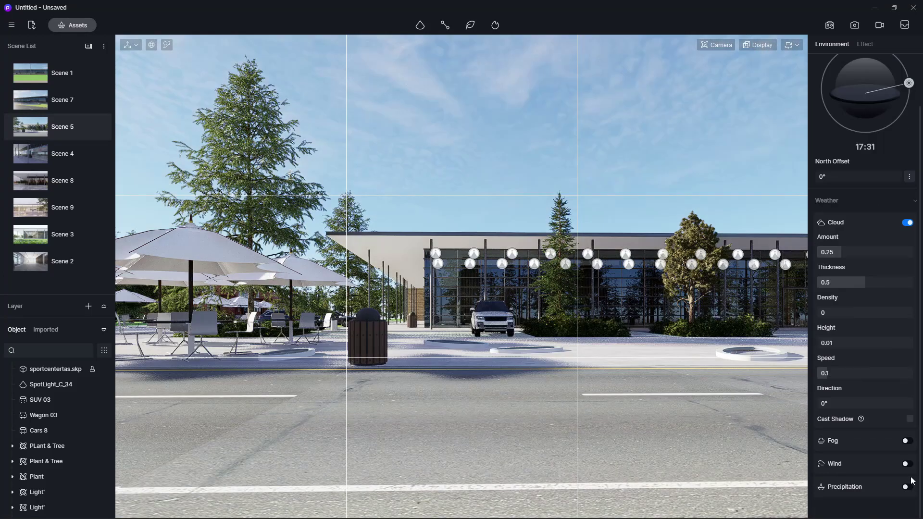
pyautogui.click(906, 487)
pyautogui.scroll(-1, 871, 457)
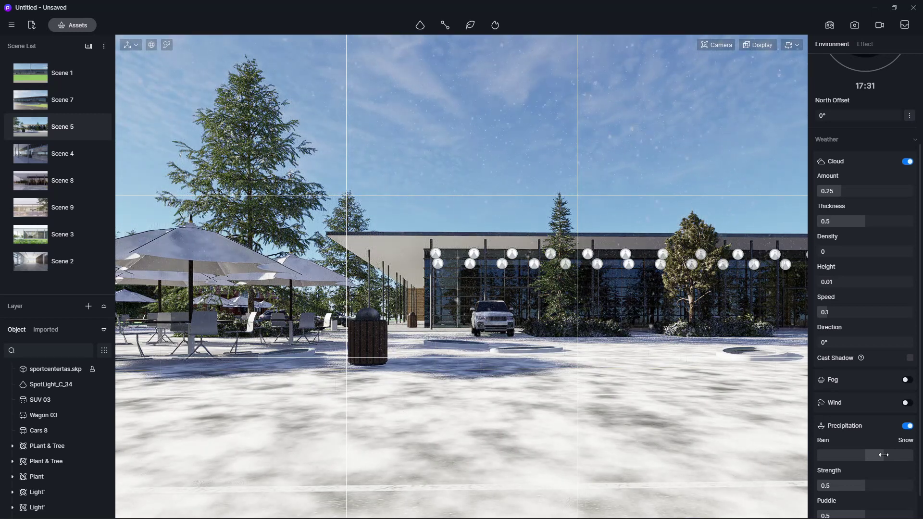
pyautogui.scroll(2, 902, 83)
pyautogui.moveTo(907, 82)
pyautogui.mouseDown()
pyautogui.moveTo(916, 100)
pyautogui.moveTo(909, 107)
pyautogui.mouseUp()
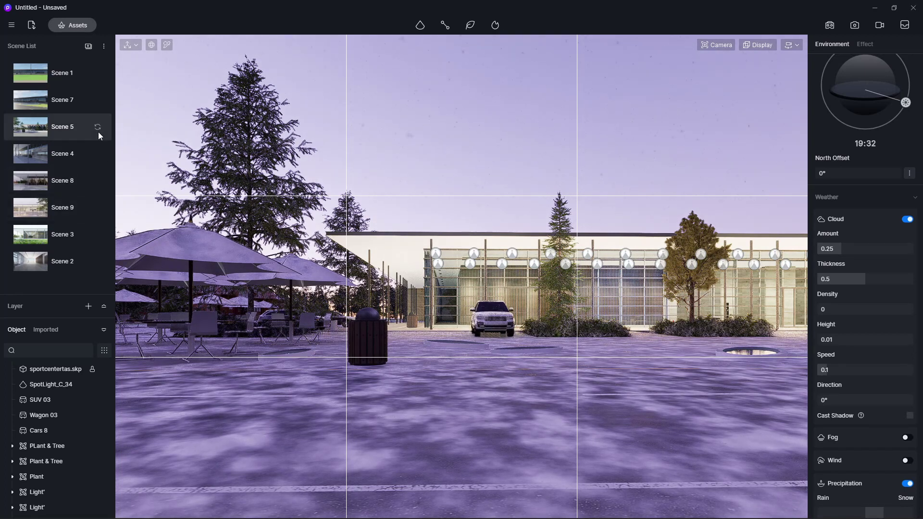
# - Update Scene 5 with the dusk look and switch on fog
pyautogui.click(98, 128)
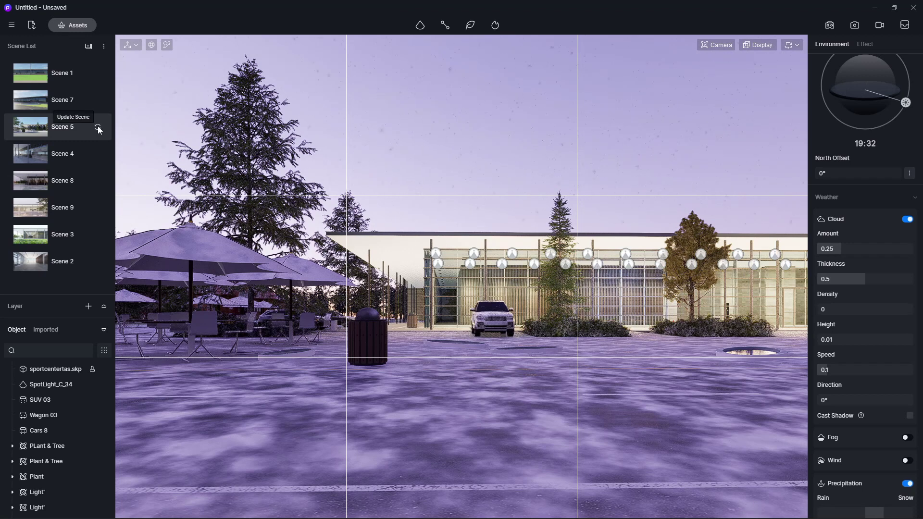
pyautogui.click(97, 128)
pyautogui.click(907, 438)
pyautogui.moveTo(842, 452); pyautogui.dragTo(846, 452)
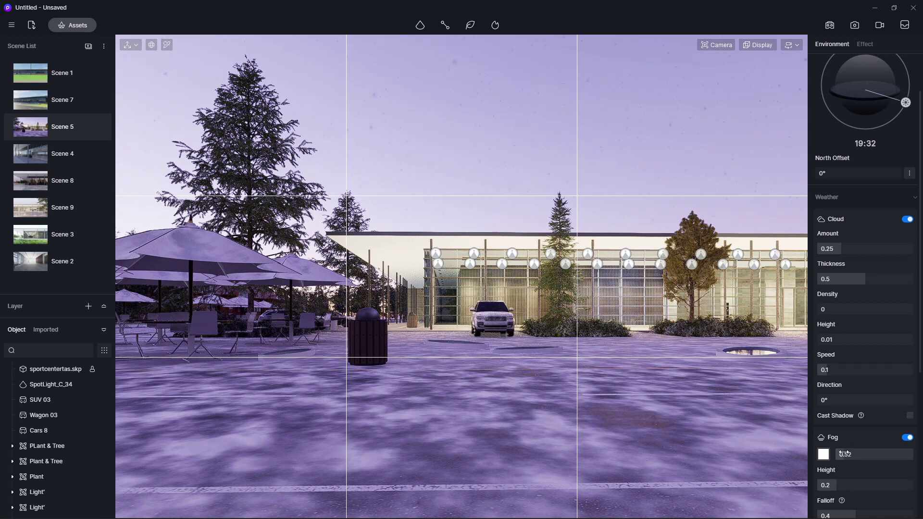
pyautogui.click(870, 451)
pyautogui.press('Return')
pyautogui.click(884, 452)
# - Set the fog height to 0.5 and the fog density to 2.5
pyautogui.scroll(-2, 865, 447)
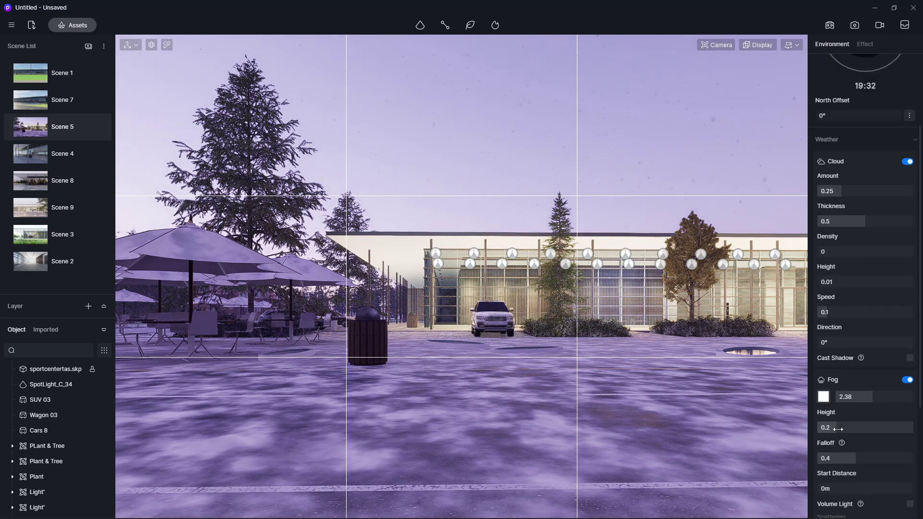
pyautogui.moveTo(880, 427); pyautogui.dragTo(869, 427)
pyautogui.doubleClick(869, 427)
pyautogui.write('5')
pyautogui.press('Return')
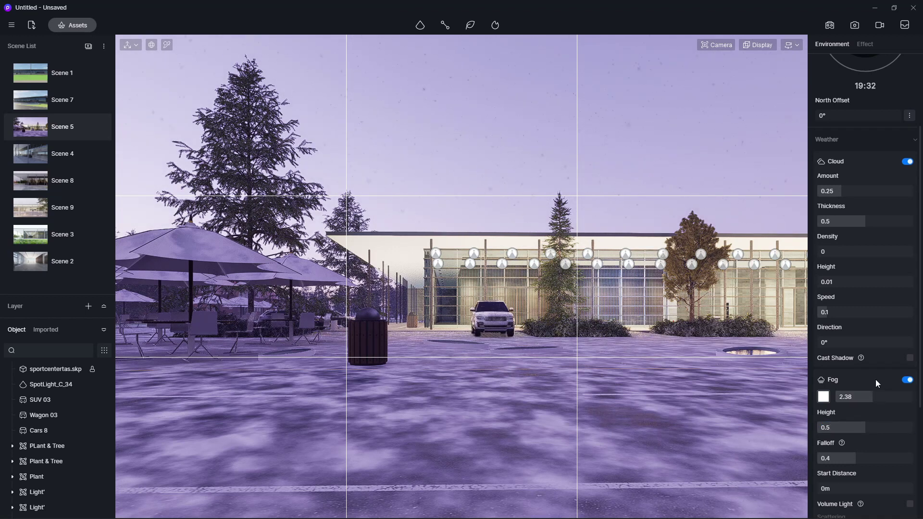
pyautogui.doubleClick(876, 396)
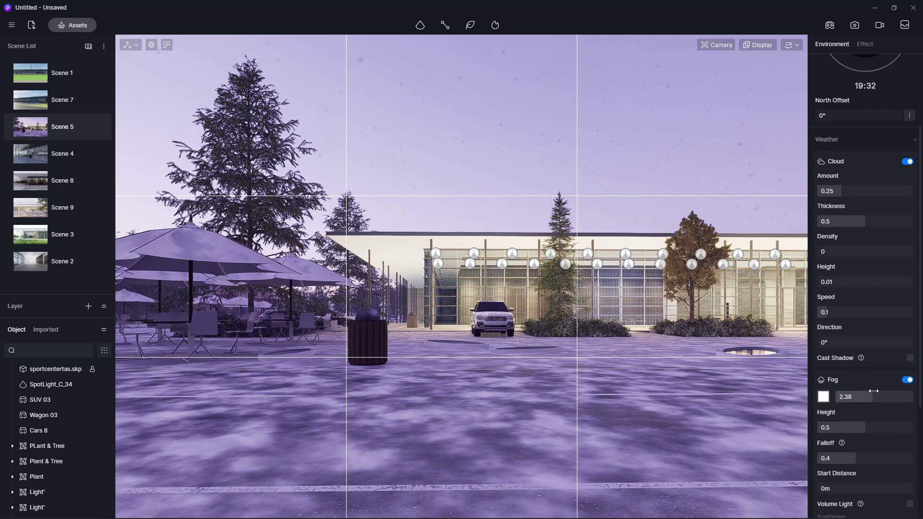
pyautogui.write('2.5')
pyautogui.press('Return')
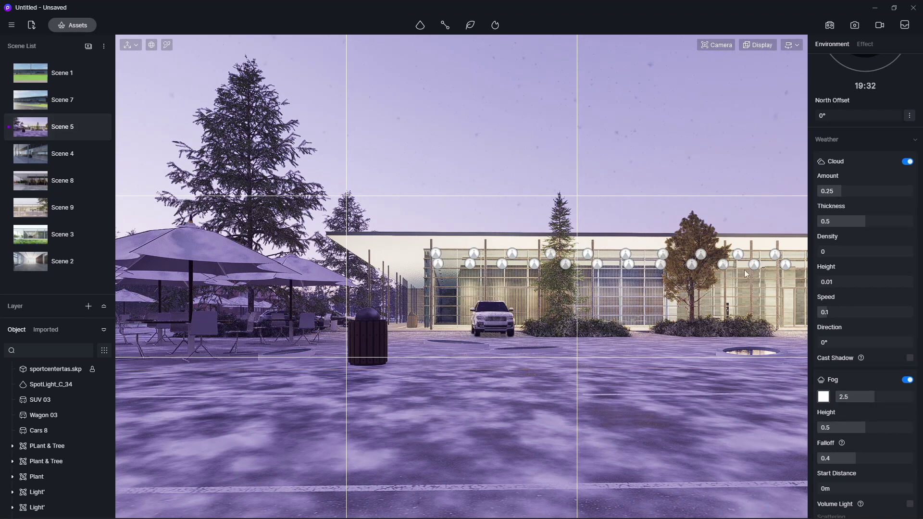
# - Show the Particle category in the asset library
pyautogui.scroll(3, 885, 309)
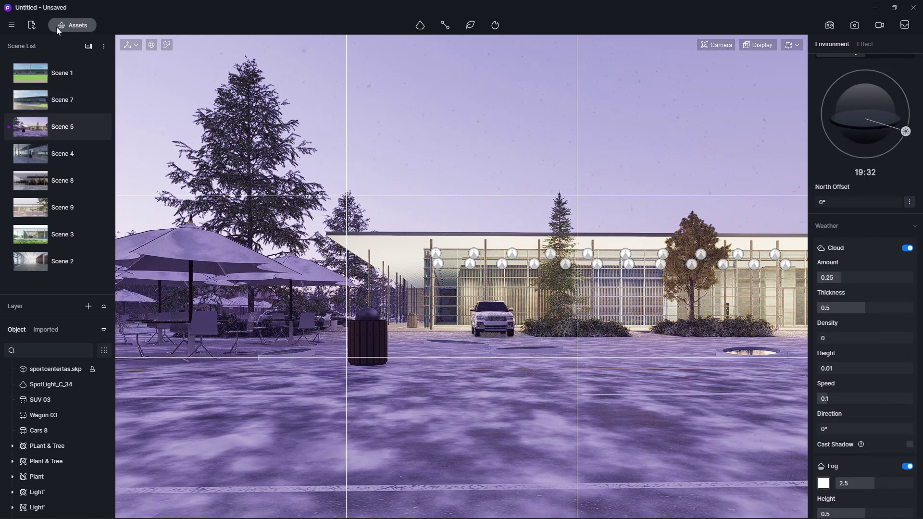
pyautogui.click(56, 27)
pyautogui.click(203, 141)
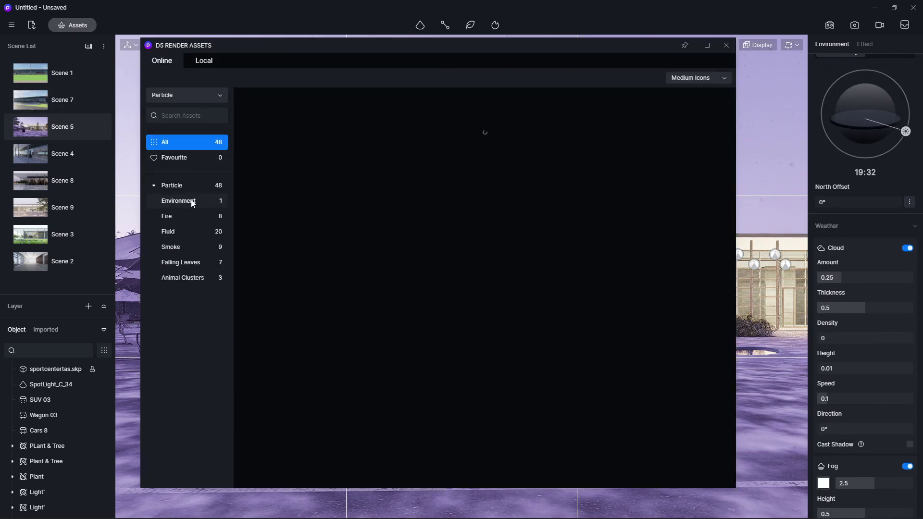
# - Place Fluid Fountain particles and move one into the round front pool
pyautogui.click(188, 229)
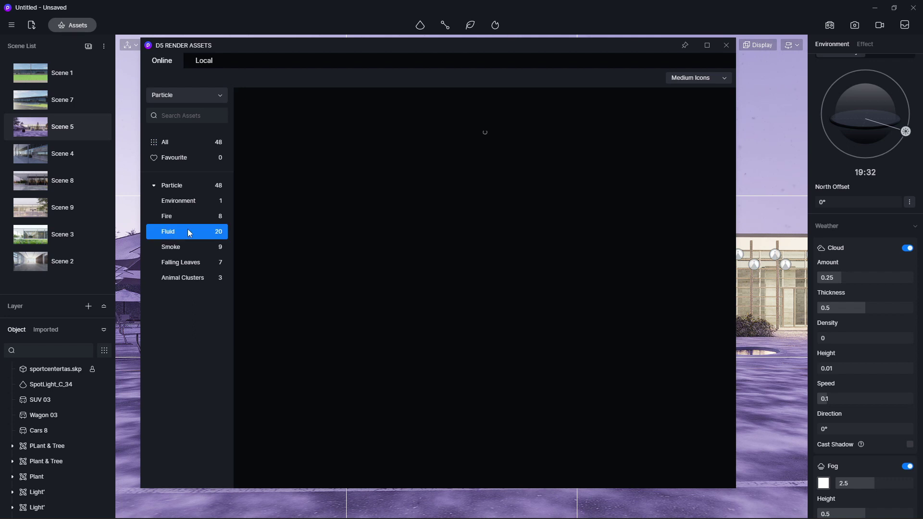
pyautogui.click(750, 353)
pyautogui.moveTo(671, 338); pyautogui.dragTo(545, 330, button='right')
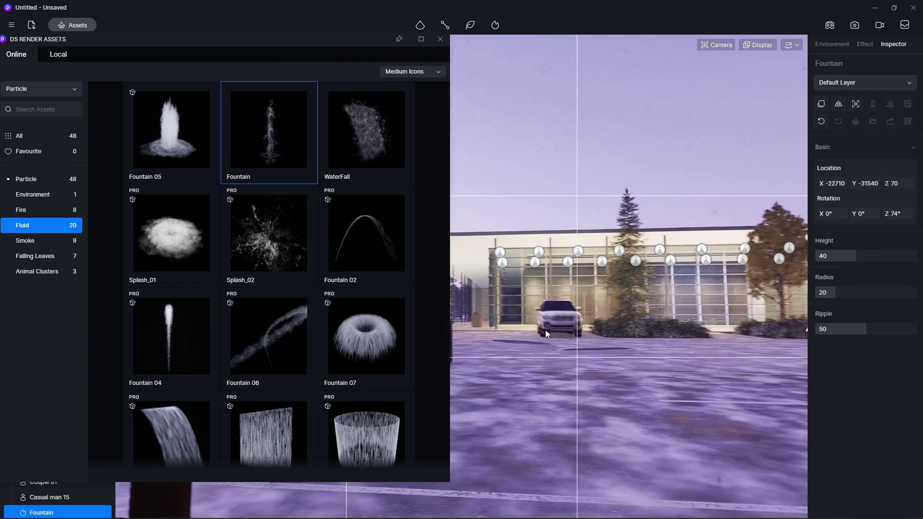
pyautogui.click(267, 146)
pyautogui.moveTo(388, 362)
pyautogui.mouseDown()
pyautogui.moveTo(631, 352)
pyautogui.moveTo(652, 361)
pyautogui.mouseUp()
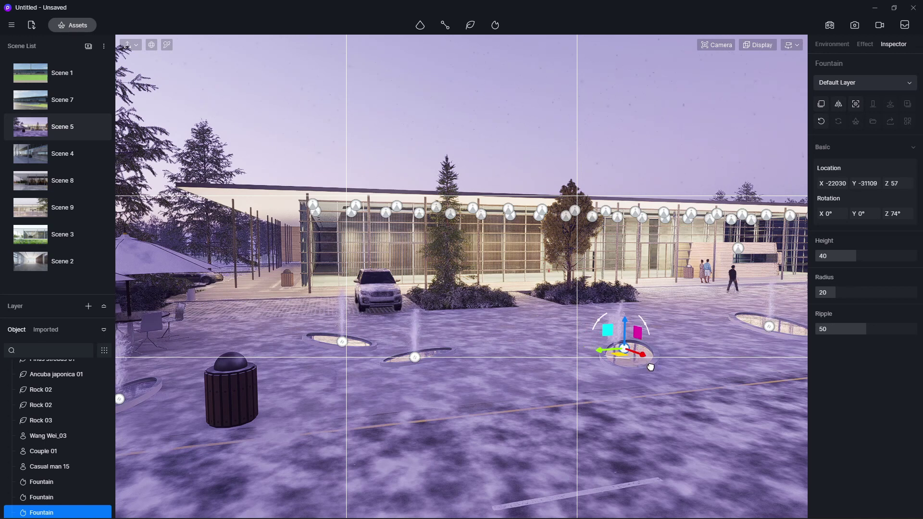
# - Raise the fountain's Height to 55
pyautogui.click(869, 256)
pyautogui.write('55')
pyautogui.press('Return')
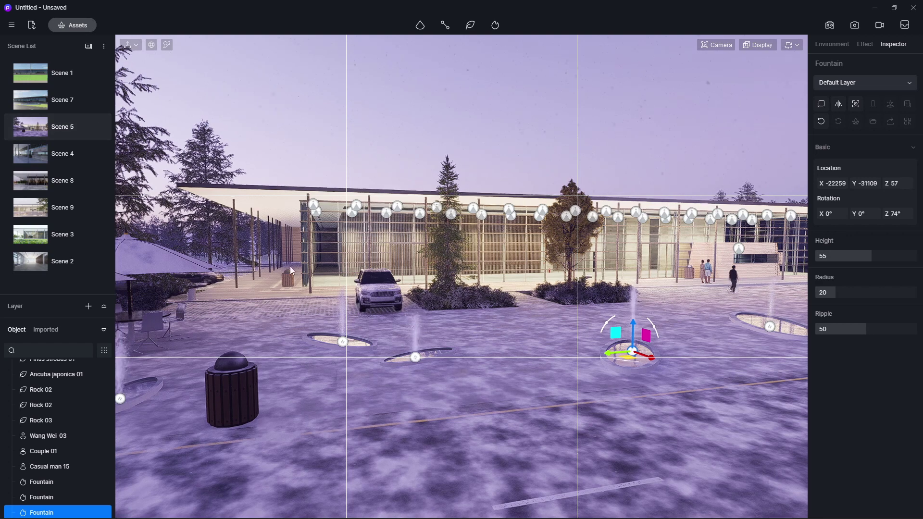
pyautogui.moveTo(432, 192); pyautogui.dragTo(482, 188, button='right')
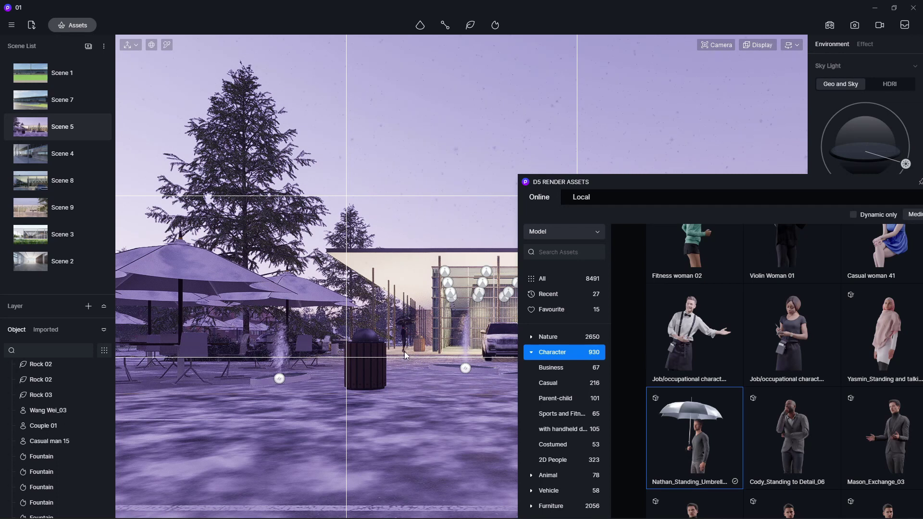
# - Place Nathan_Standing_Umbrella in the plaza and set its Z rotation to 180°
pyautogui.click(442, 357)
pyautogui.moveTo(670, 193)
pyautogui.mouseDown()
pyautogui.moveTo(214, 290)
pyautogui.moveTo(167, 332)
pyautogui.mouseUp()
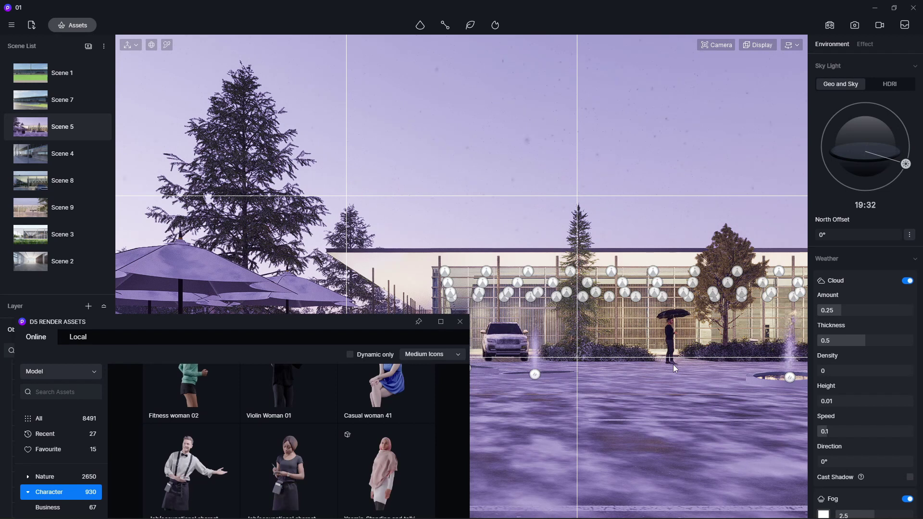
pyautogui.click(672, 363)
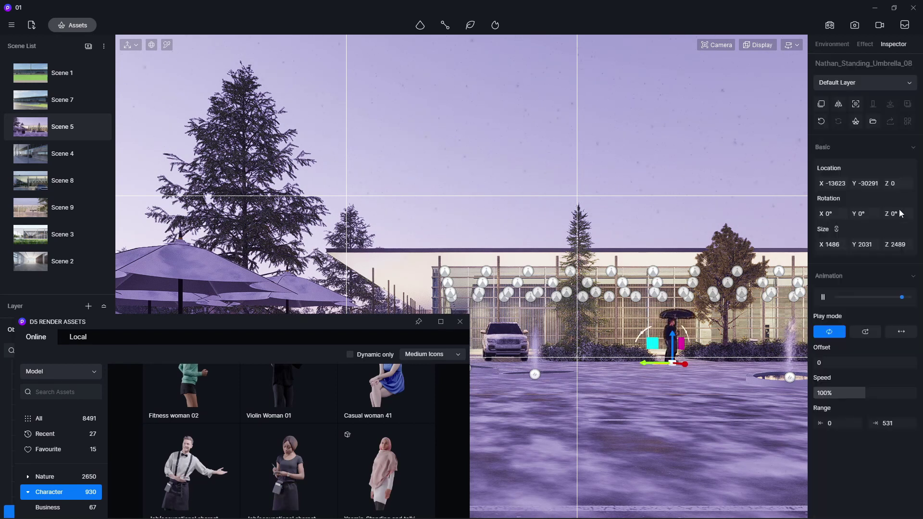
pyautogui.click(903, 214)
pyautogui.write('179')
pyautogui.press('Return')
pyautogui.click(896, 215)
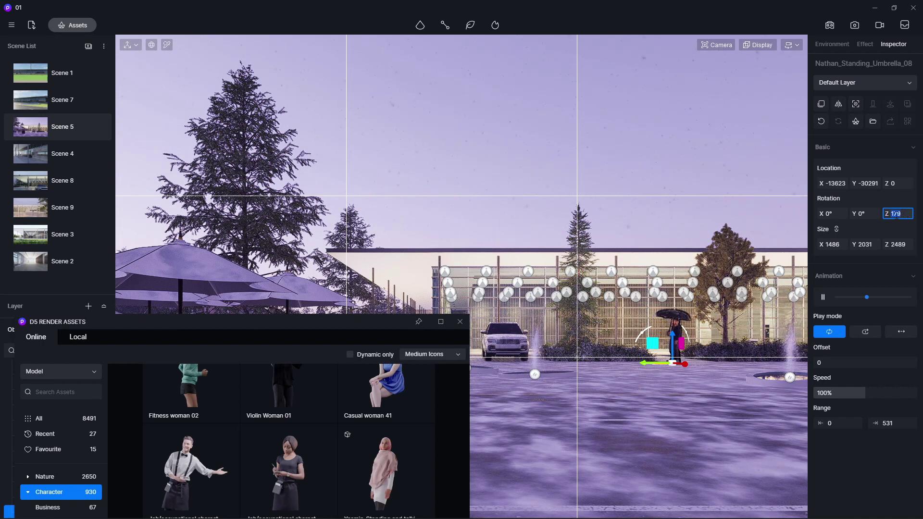
pyautogui.write('180')
pyautogui.press('Return')
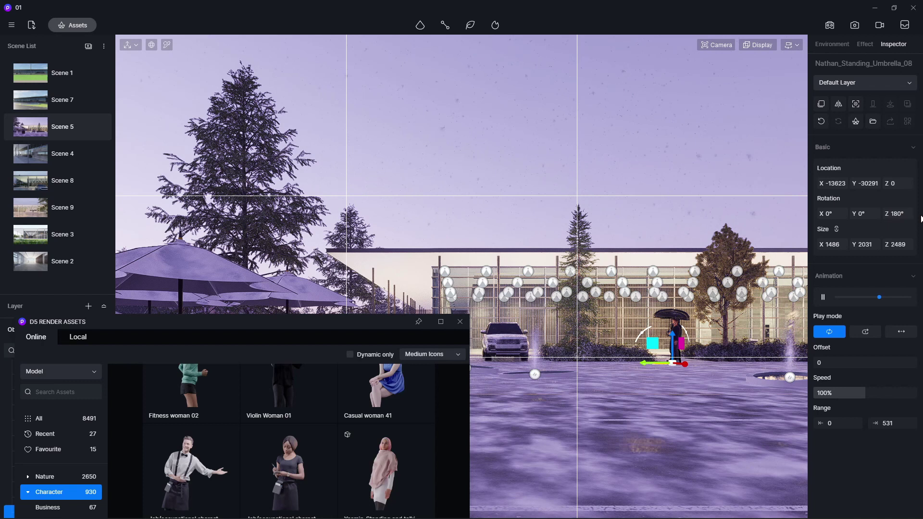
# - Move the umbrella person beside the hedge and turn it to face a new direction
pyautogui.click(666, 187)
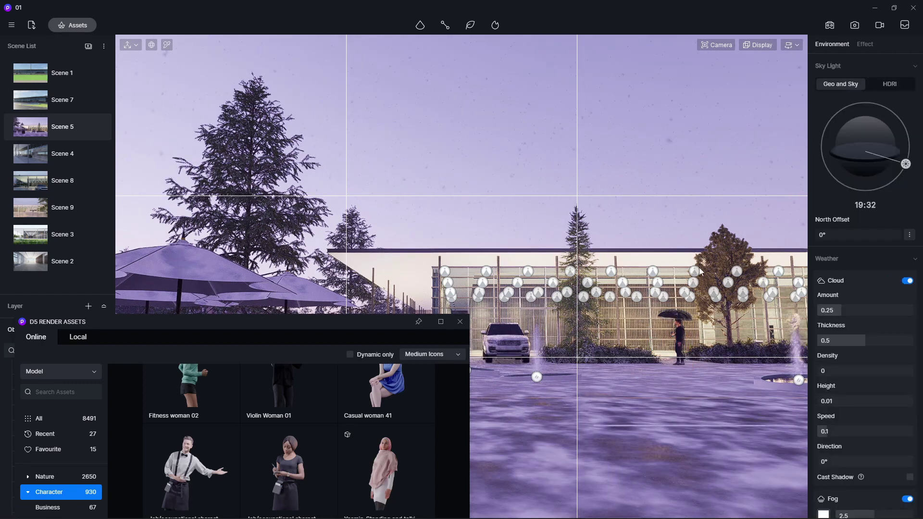
pyautogui.click(679, 335)
pyautogui.moveTo(692, 368)
pyautogui.mouseDown()
pyautogui.moveTo(625, 362)
pyautogui.moveTo(680, 334)
pyautogui.mouseUp()
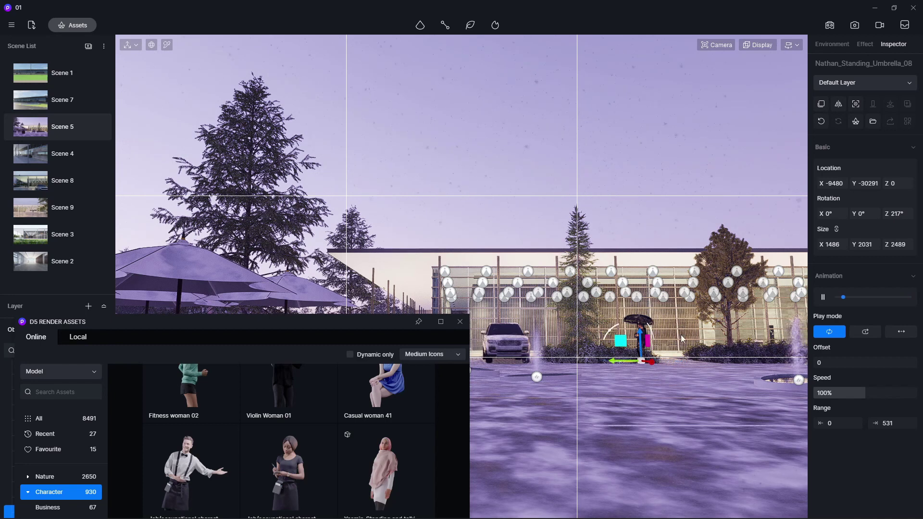
pyautogui.scroll(3, 681, 335)
pyautogui.scroll(3, 677, 337)
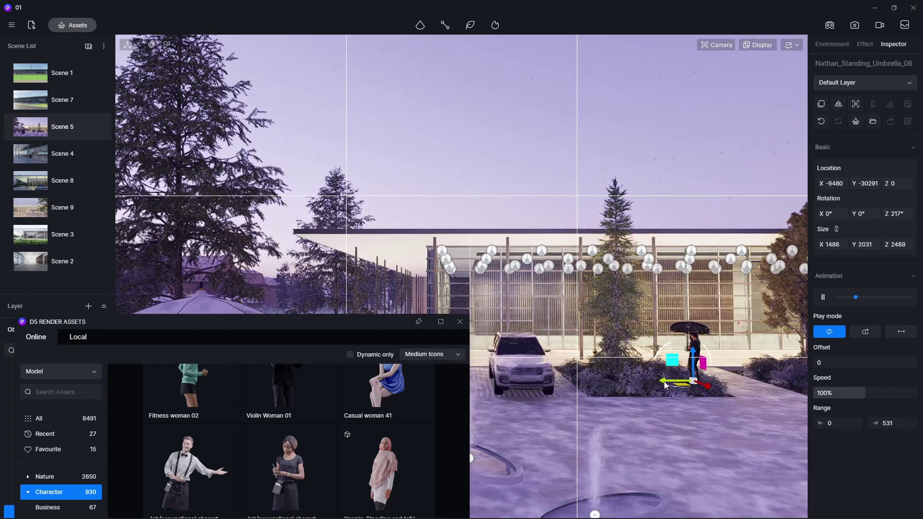
pyautogui.moveTo(673, 381); pyautogui.dragTo(726, 392)
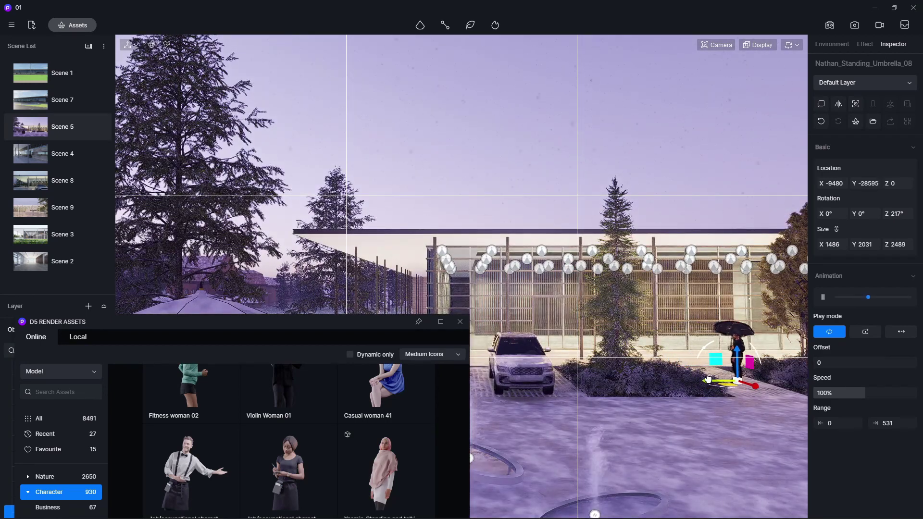
pyautogui.moveTo(702, 347); pyautogui.dragTo(688, 379)
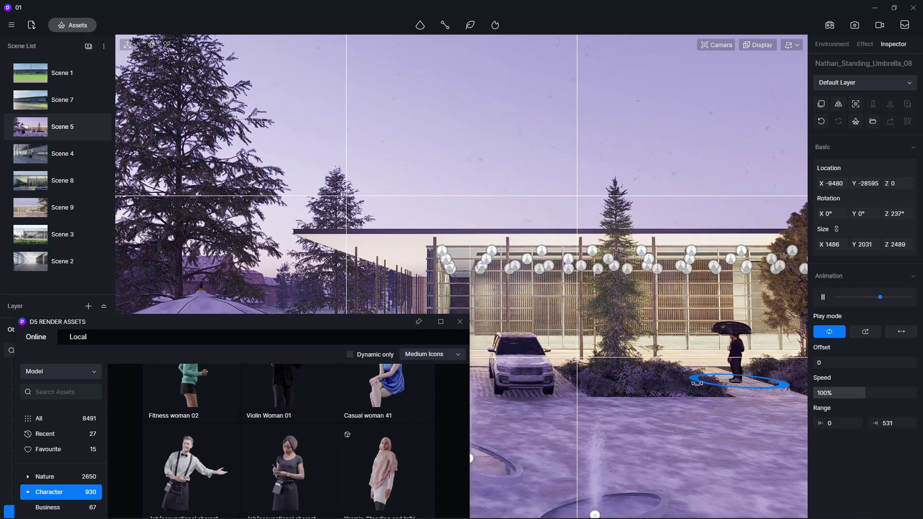
pyautogui.scroll(-5, 247, 112)
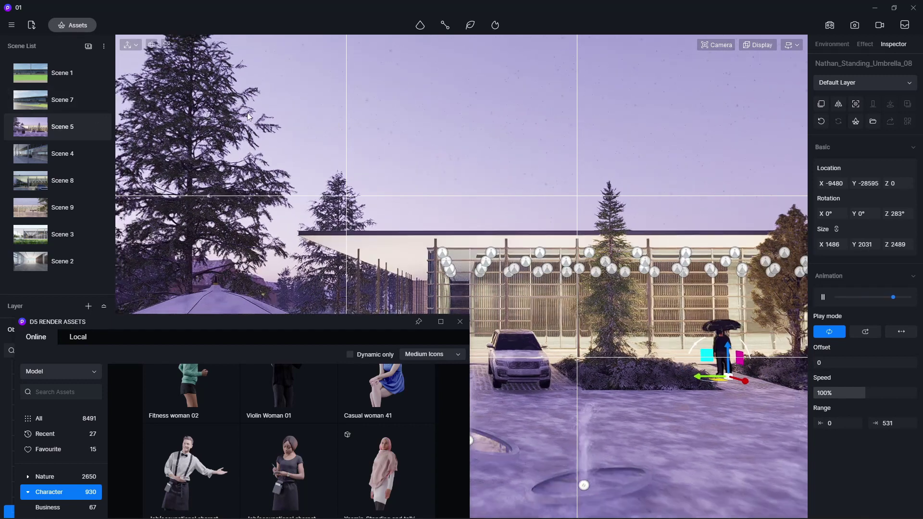
# - Close the asset library and bring up the image render settings for Scene 9
pyautogui.click(460, 321)
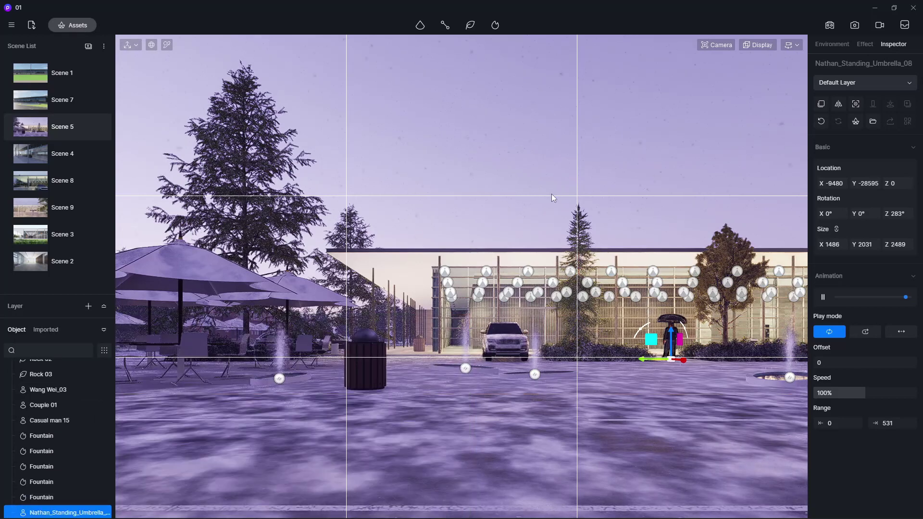
pyautogui.click(644, 210)
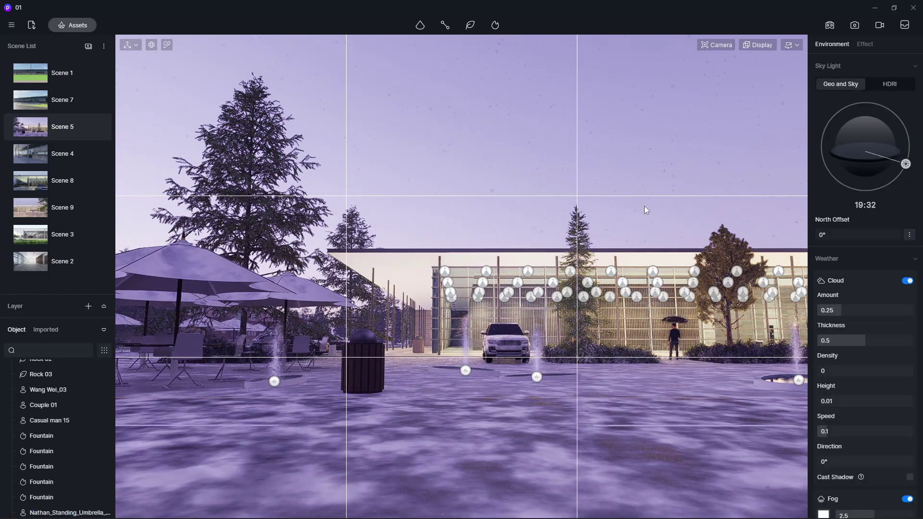
pyautogui.click(855, 25)
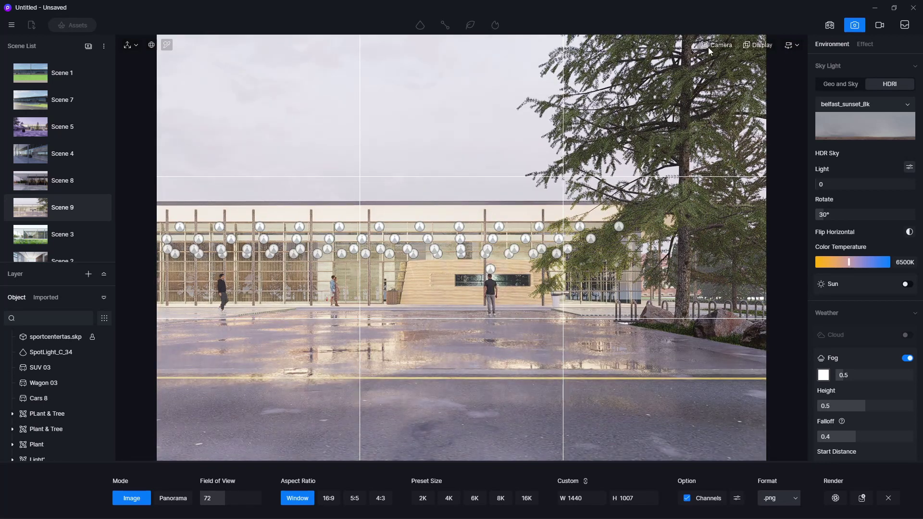
# - Verify the Color Grading widget is on in Preferences, then show Scene 9's Color Grading controls
pyautogui.click(712, 47)
pyautogui.click(711, 47)
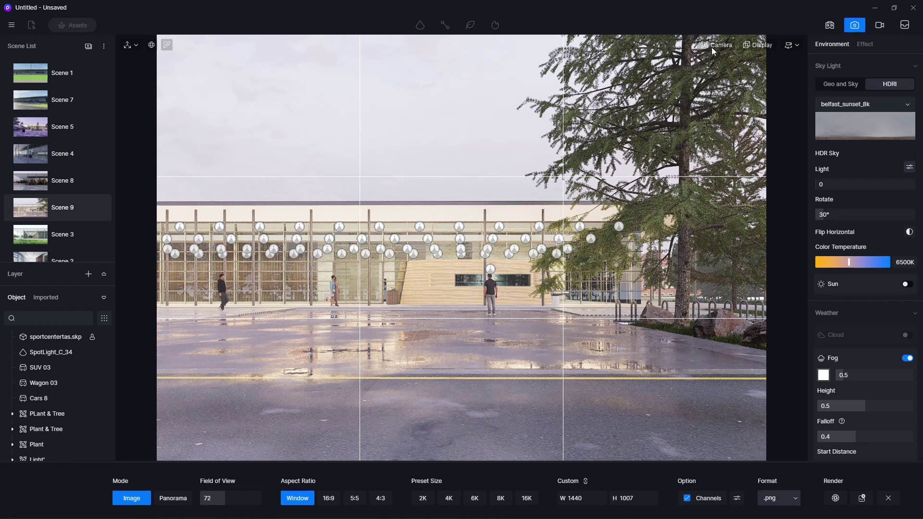
pyautogui.click(62, 126)
pyautogui.click(12, 25)
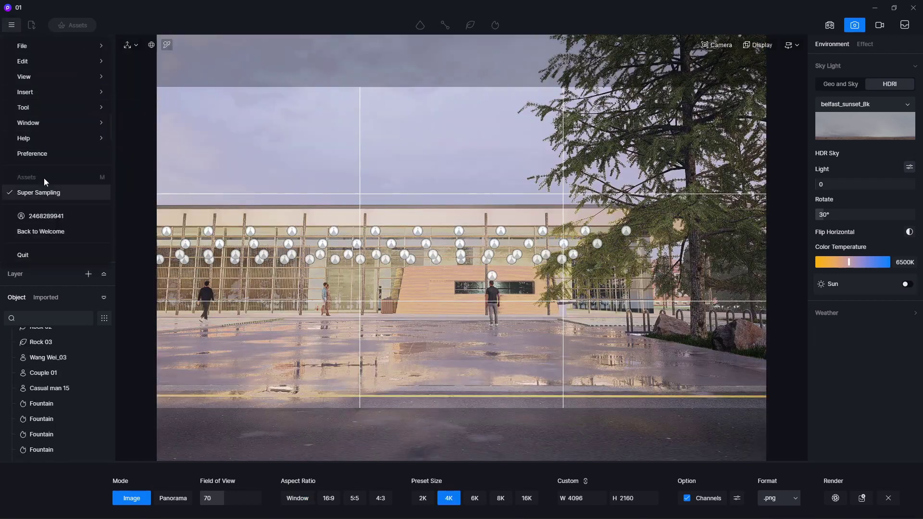
pyautogui.click(44, 156)
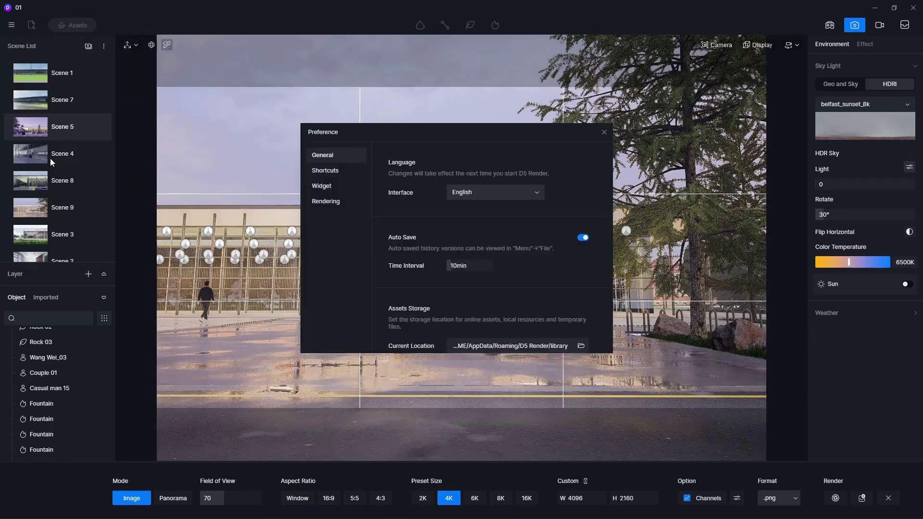
pyautogui.click(321, 188)
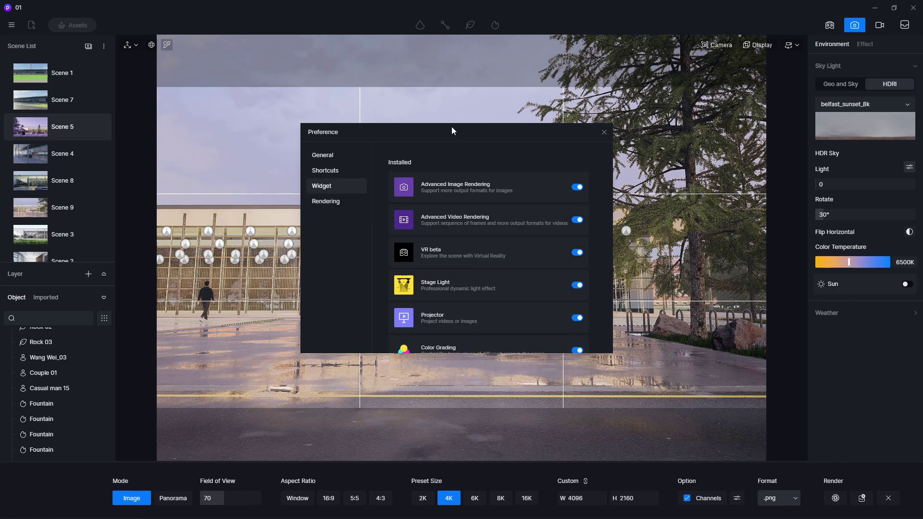
pyautogui.scroll(-2, 540, 310)
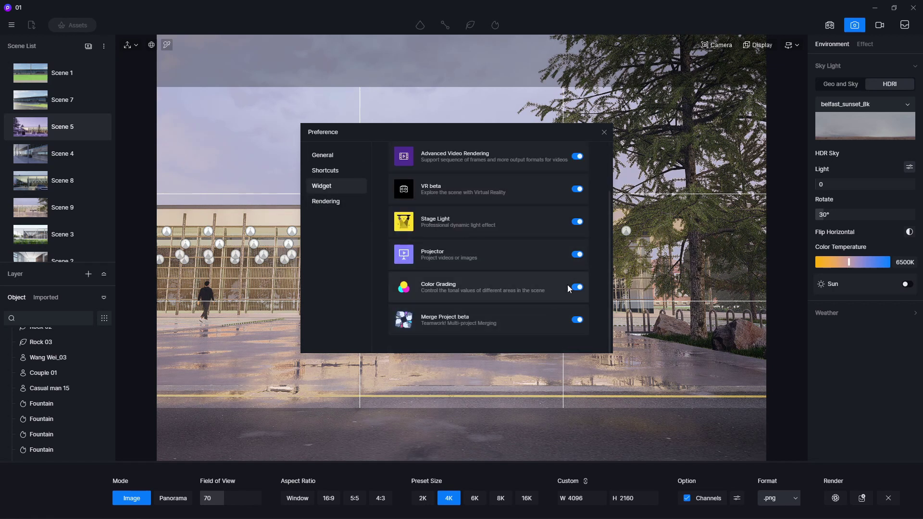
pyautogui.scroll(2, 575, 250)
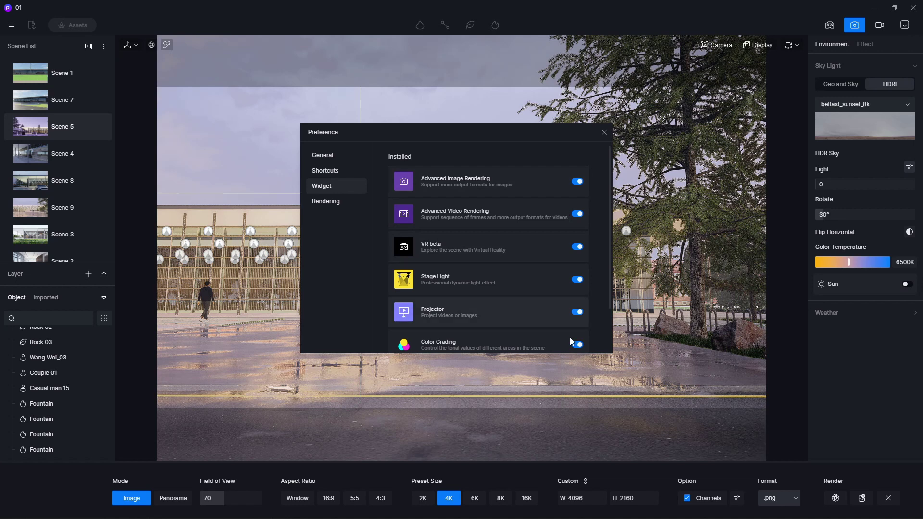
pyautogui.scroll(-2, 582, 217)
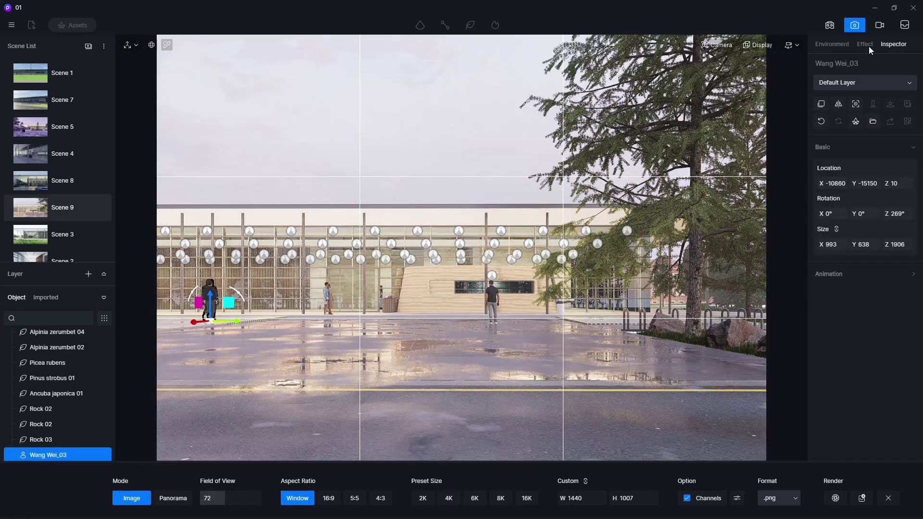
pyautogui.click(865, 44)
pyautogui.click(875, 186)
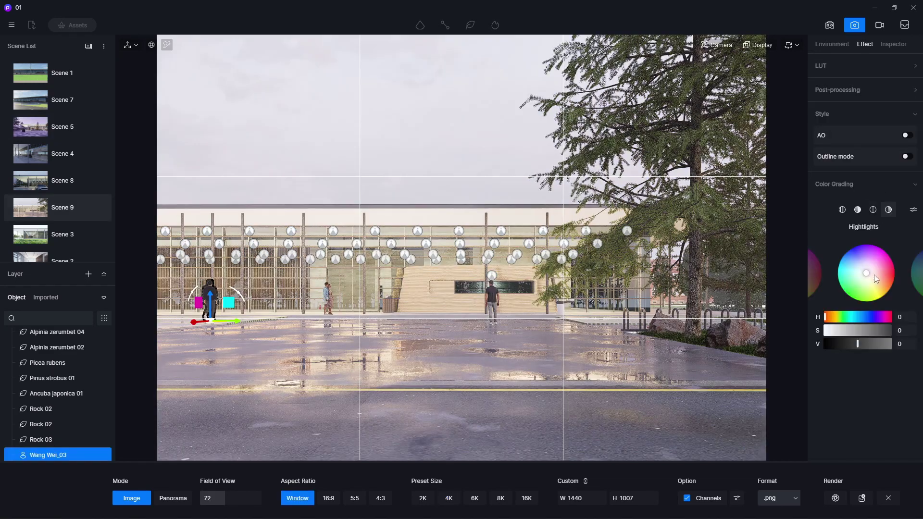
# - Tint the global grade to hue 36, shadows blue (hue 223, saturation 34), and darken midtones
pyautogui.click(843, 210)
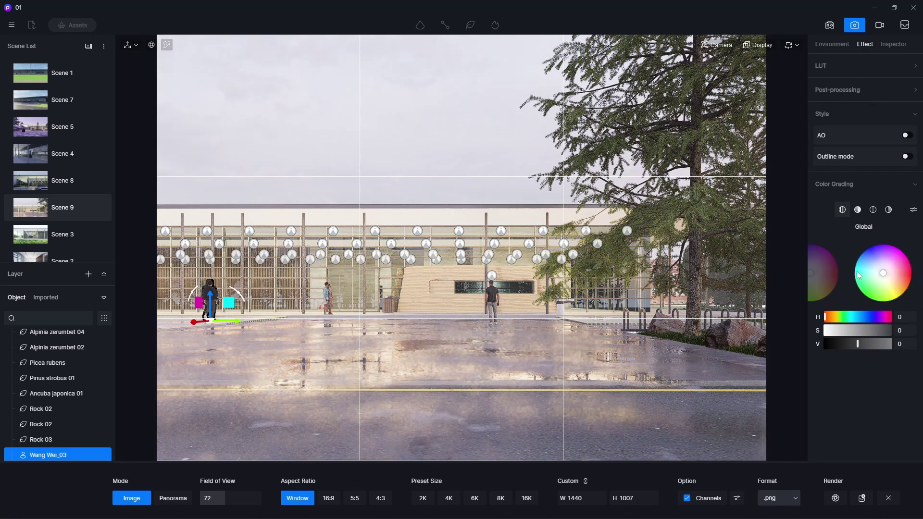
pyautogui.click(863, 272)
pyautogui.moveTo(862, 273)
pyautogui.mouseDown()
pyautogui.moveTo(854, 273)
pyautogui.moveTo(869, 279)
pyautogui.mouseUp()
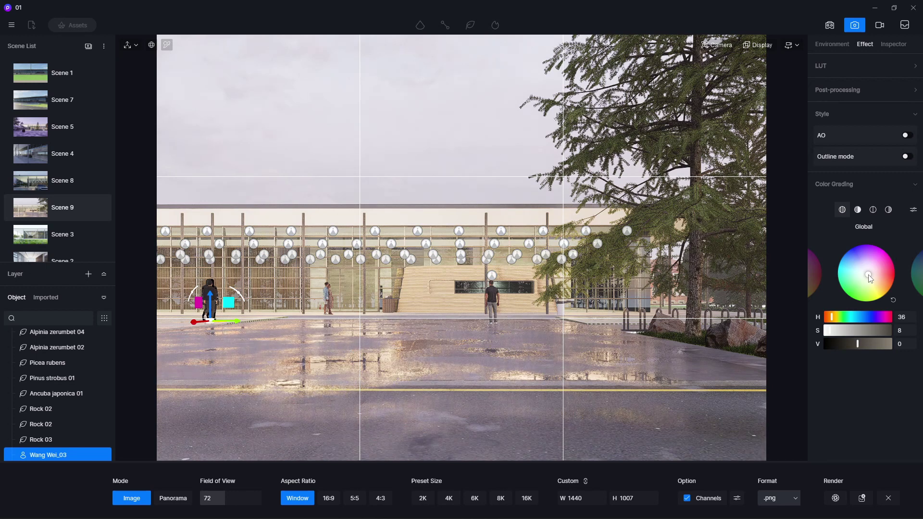
pyautogui.click(857, 210)
pyautogui.moveTo(865, 272); pyautogui.dragTo(858, 266)
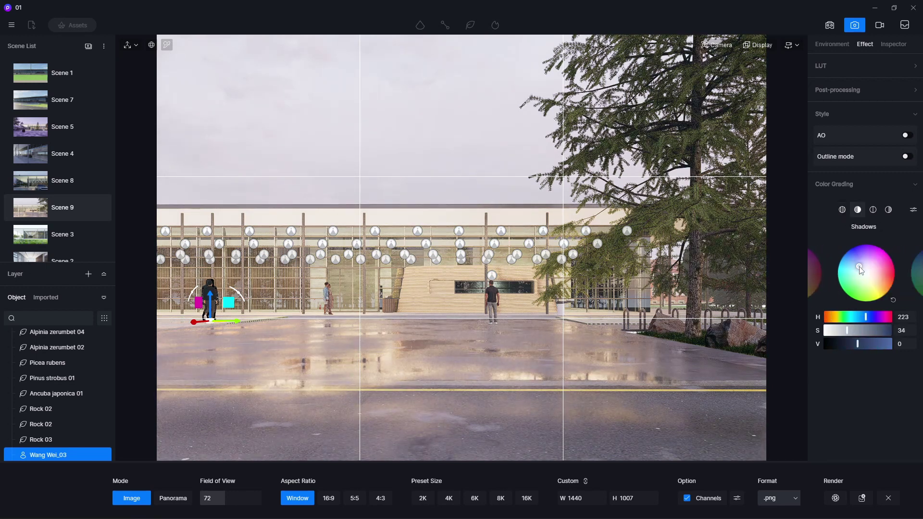
pyautogui.click(873, 211)
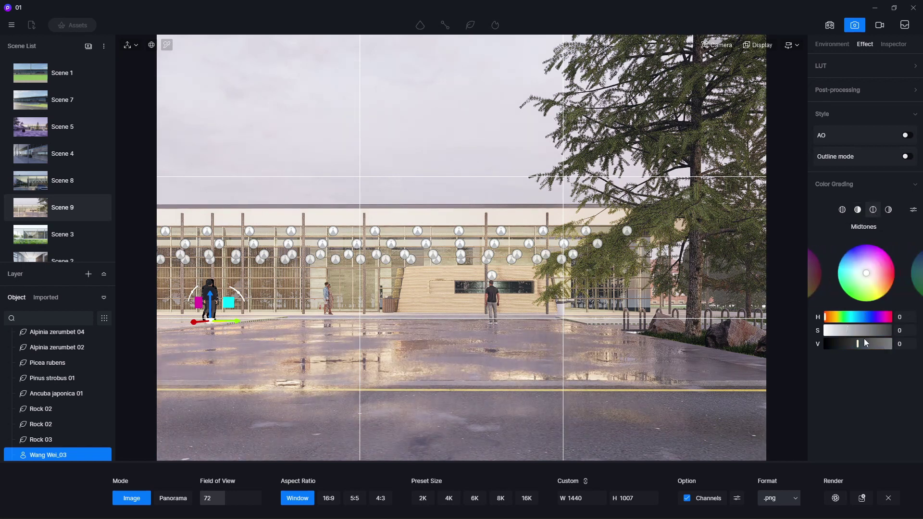
pyautogui.moveTo(860, 344); pyautogui.dragTo(848, 343)
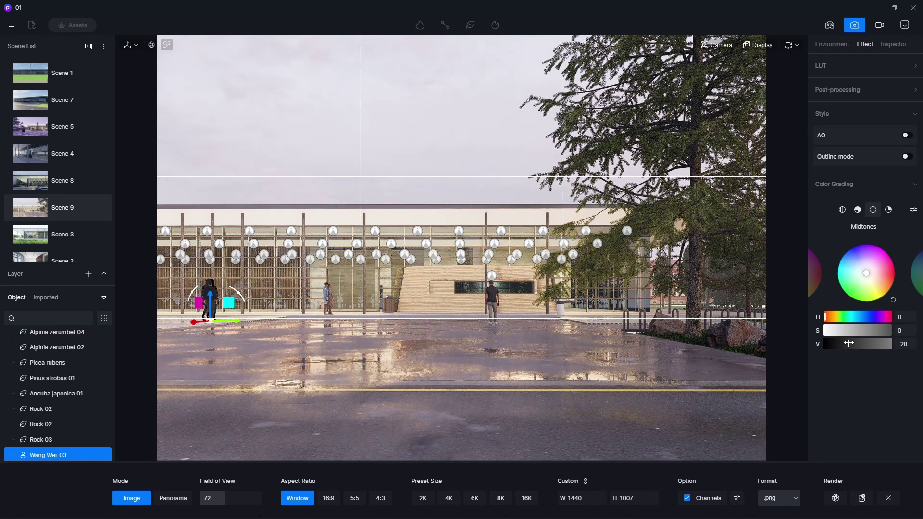
# - Give highlights a darker bluish tint, brighten shadows, update Scene 9, and switch to Scene 3
pyautogui.click(880, 227)
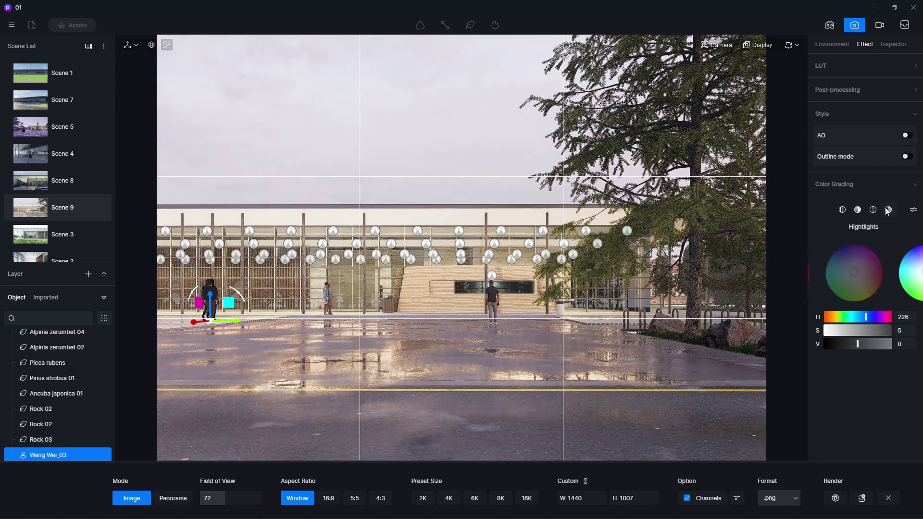
pyautogui.moveTo(865, 272); pyautogui.dragTo(859, 265)
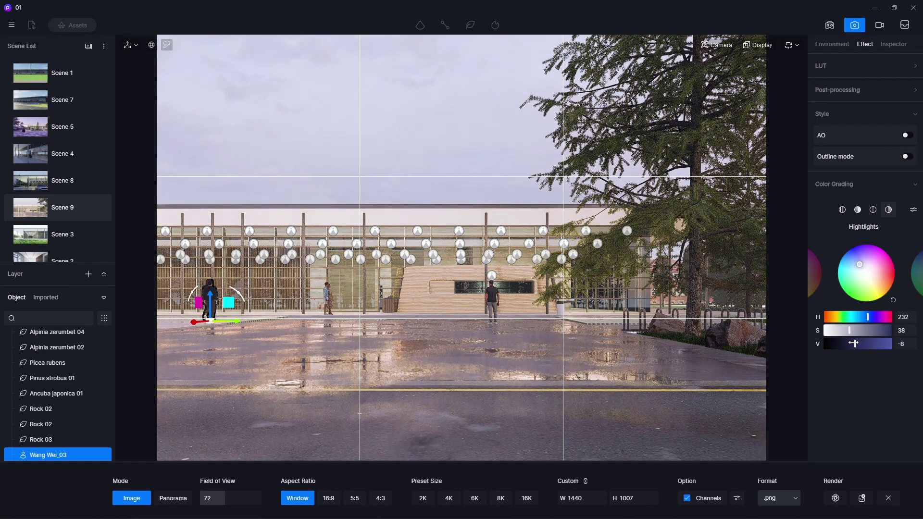
pyautogui.moveTo(853, 343); pyautogui.dragTo(851, 343)
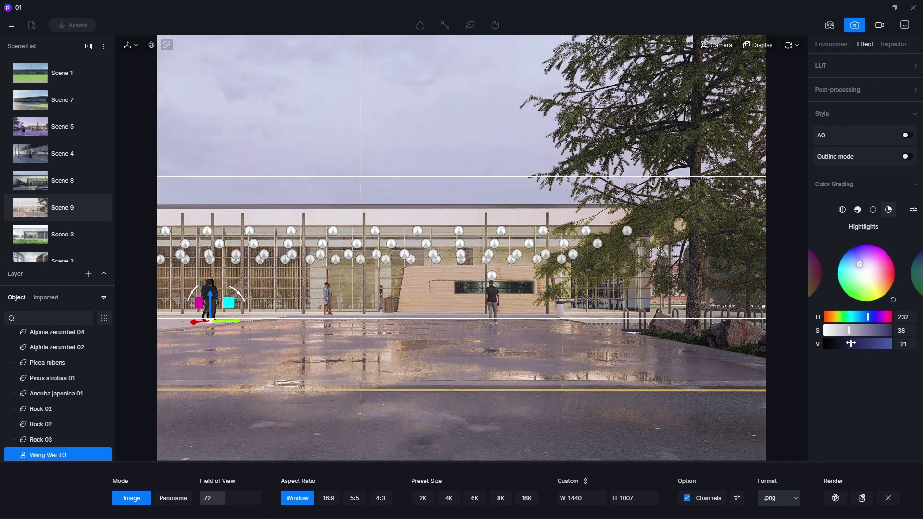
pyautogui.moveTo(858, 344)
pyautogui.mouseDown()
pyautogui.moveTo(878, 343)
pyautogui.moveTo(854, 343)
pyautogui.mouseUp()
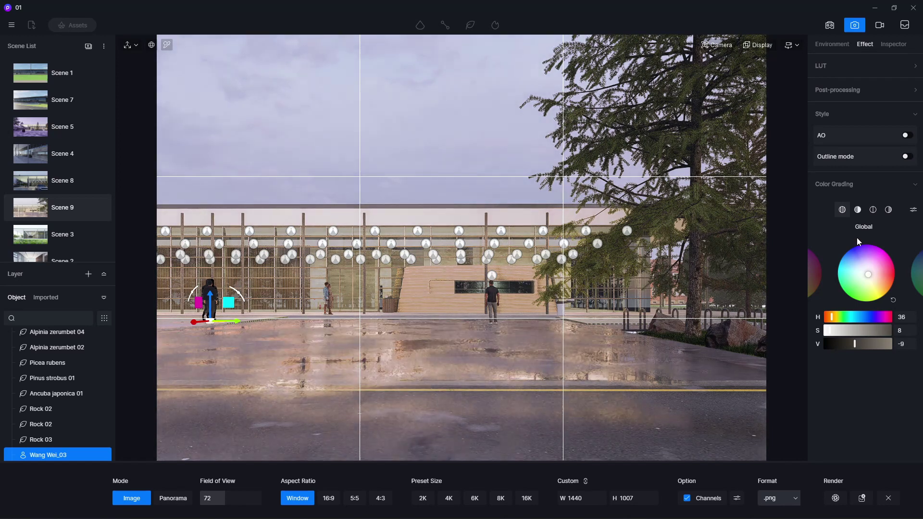
pyautogui.click(857, 209)
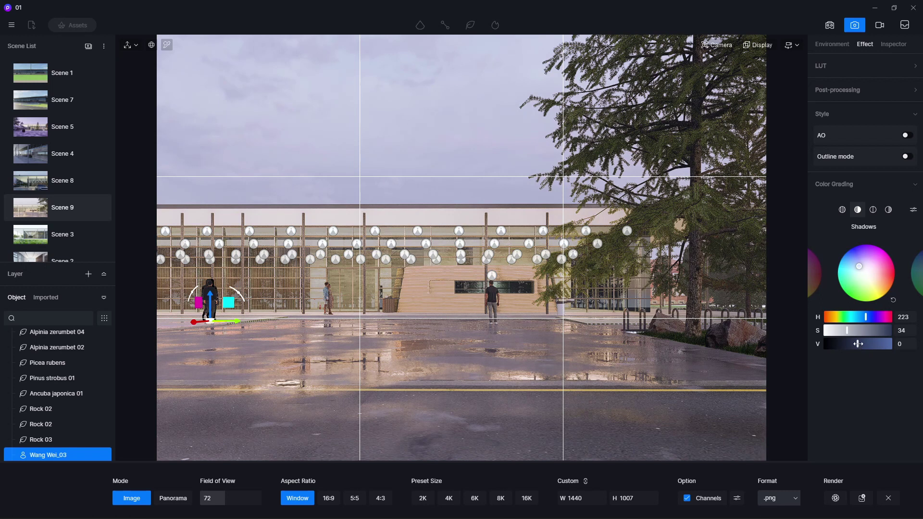
pyautogui.moveTo(857, 343); pyautogui.dragTo(867, 344)
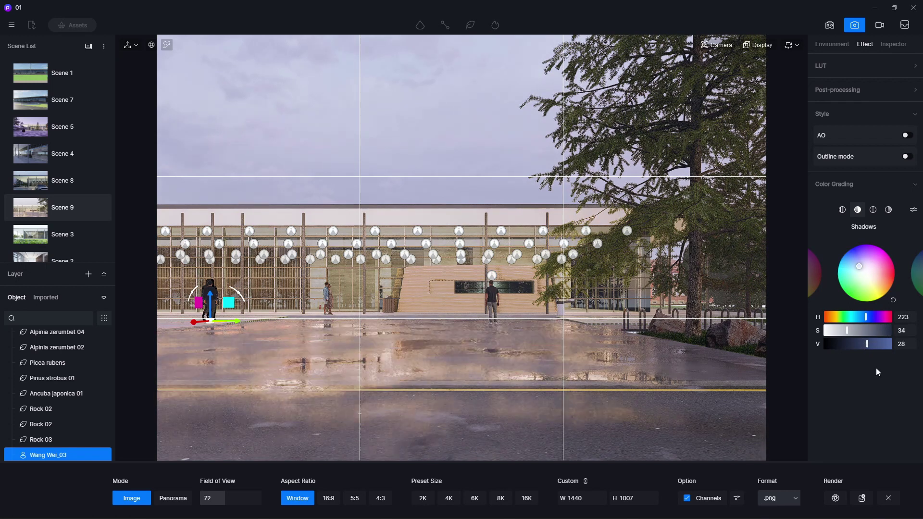
pyautogui.moveTo(72, 208)
pyautogui.click(98, 210)
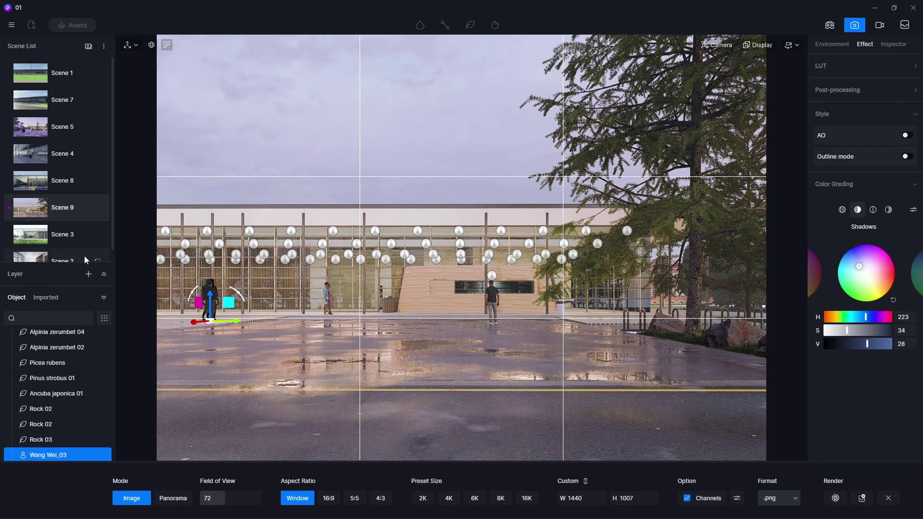
pyautogui.click(54, 237)
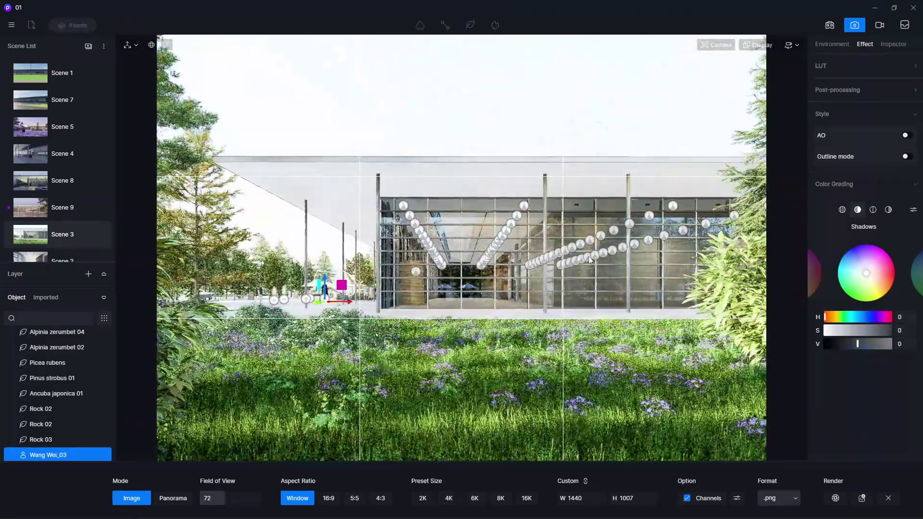
# - Give Scene 3 a slight global tint, darker shadows and brighter midtones
pyautogui.click(842, 211)
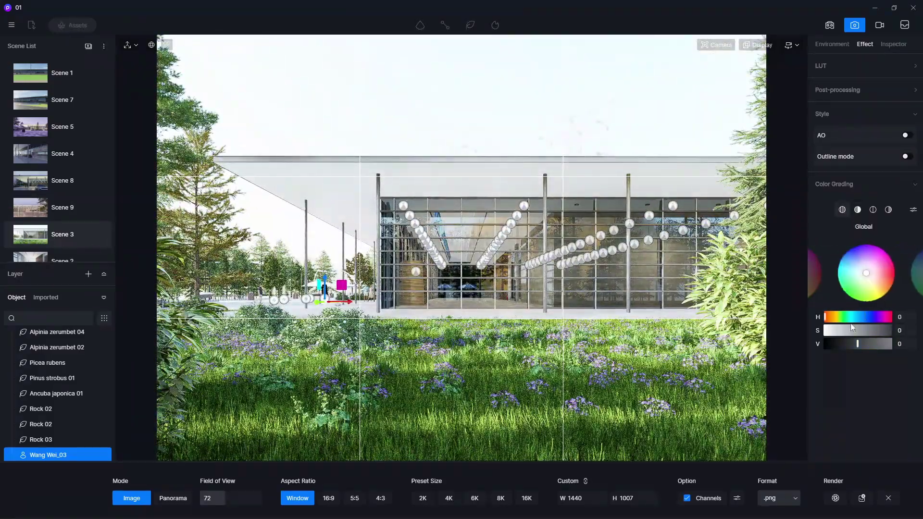
pyautogui.moveTo(867, 274); pyautogui.dragTo(868, 274)
pyautogui.moveTo(857, 343)
pyautogui.mouseDown()
pyautogui.moveTo(866, 343)
pyautogui.moveTo(846, 343)
pyautogui.mouseUp()
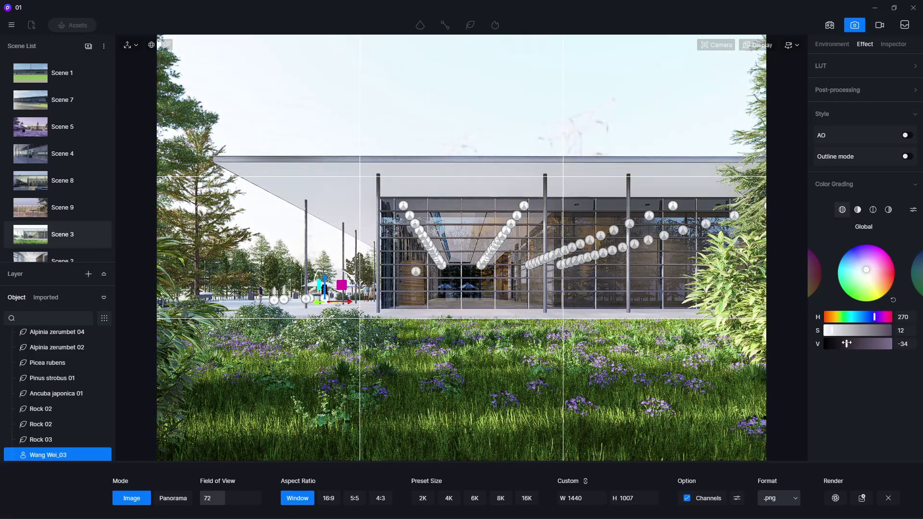
pyautogui.click(857, 210)
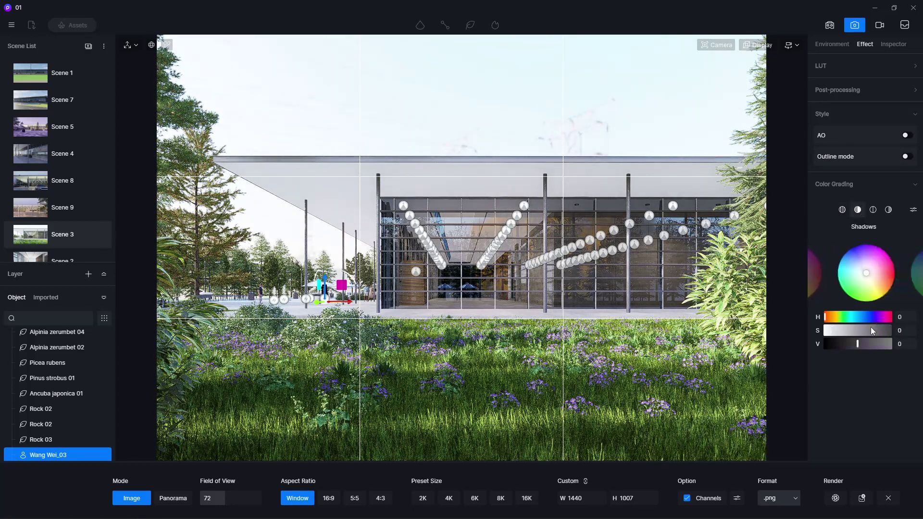
pyautogui.moveTo(857, 343); pyautogui.dragTo(848, 343)
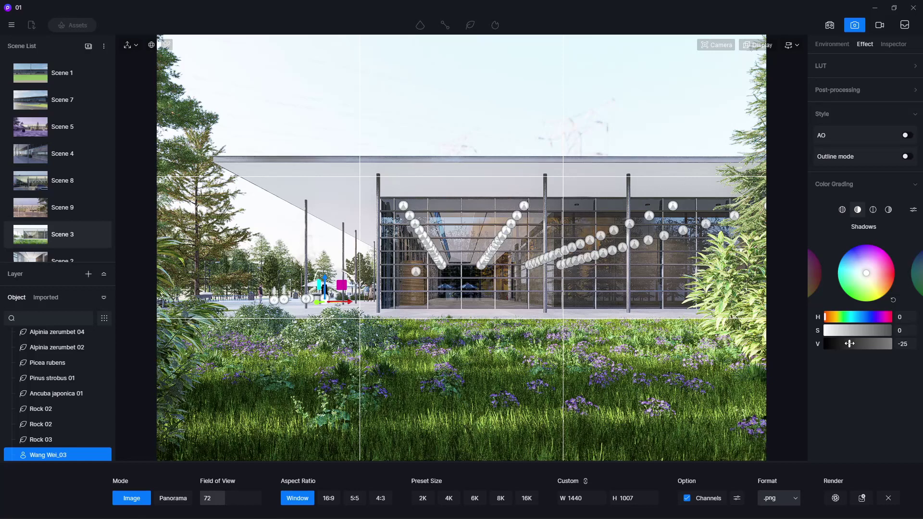
pyautogui.click(872, 209)
pyautogui.moveTo(857, 343); pyautogui.dragTo(867, 344)
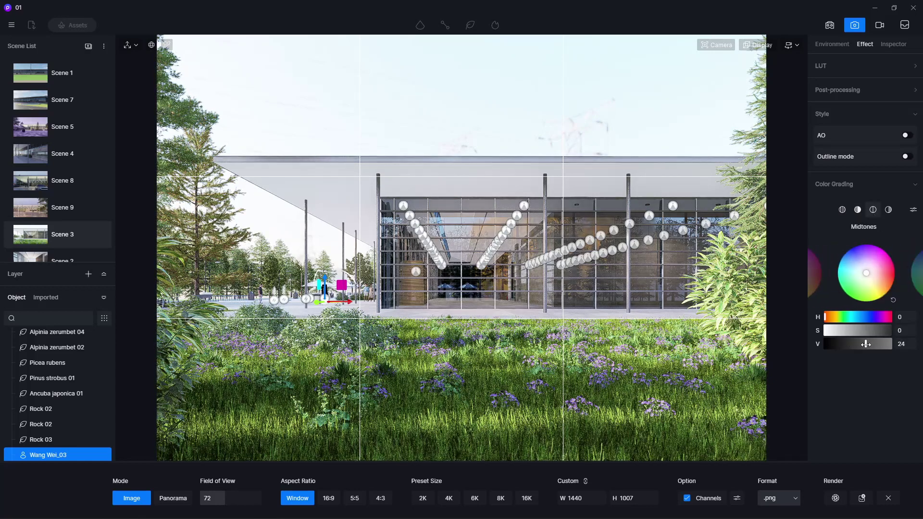
# - Brighten the highlights to value 30 with hue 0, then show the Environment settings
pyautogui.click(888, 210)
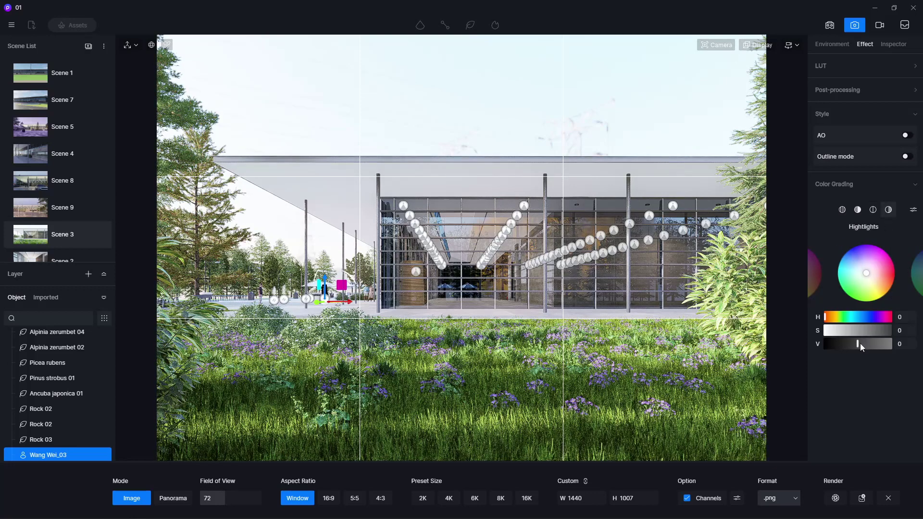
pyautogui.moveTo(871, 275); pyautogui.dragTo(870, 271)
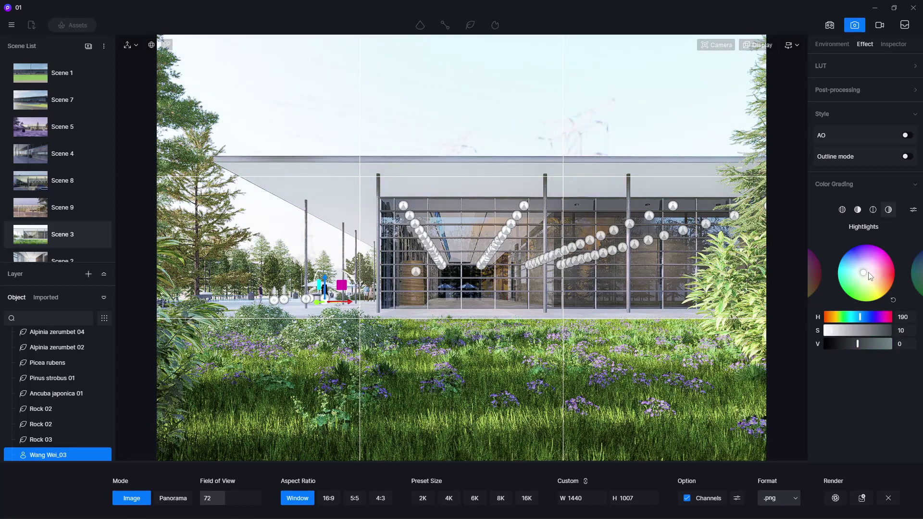
pyautogui.write('0')
pyautogui.press('Return')
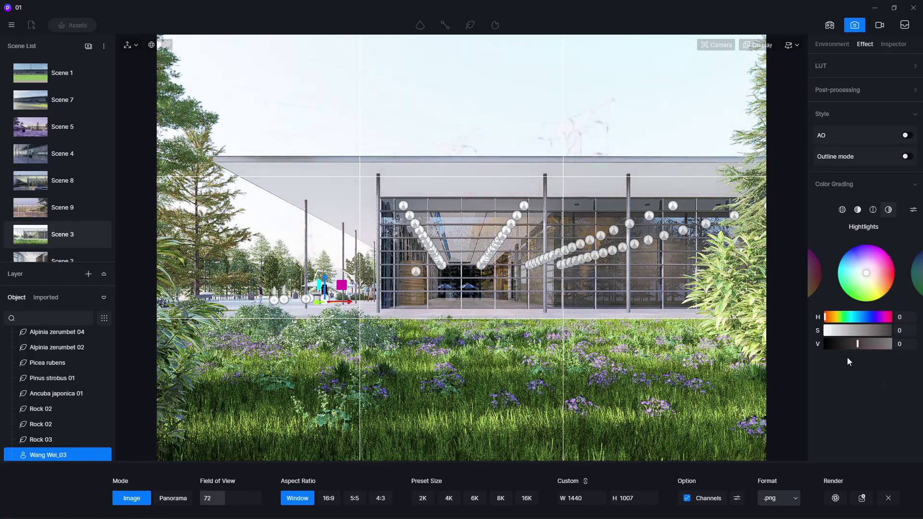
pyautogui.moveTo(857, 344); pyautogui.dragTo(867, 344)
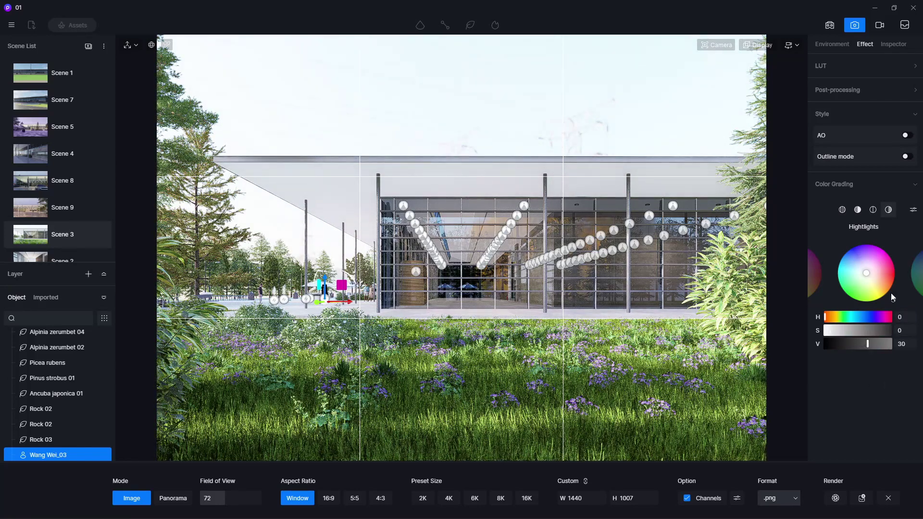
pyautogui.hotkey('ctrl', '1')
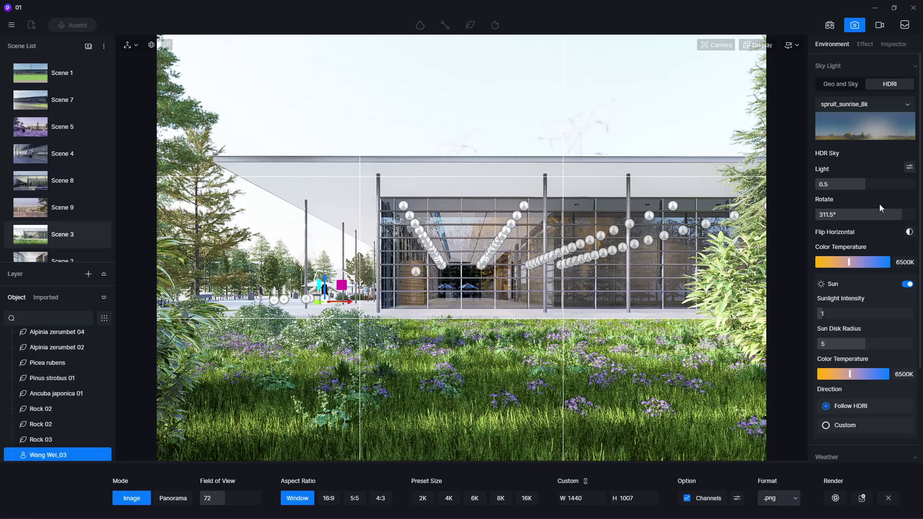
# - Rotate the spruit_sunrise_8k HDRI sky to 325°
pyautogui.moveTo(889, 212); pyautogui.dragTo(894, 211)
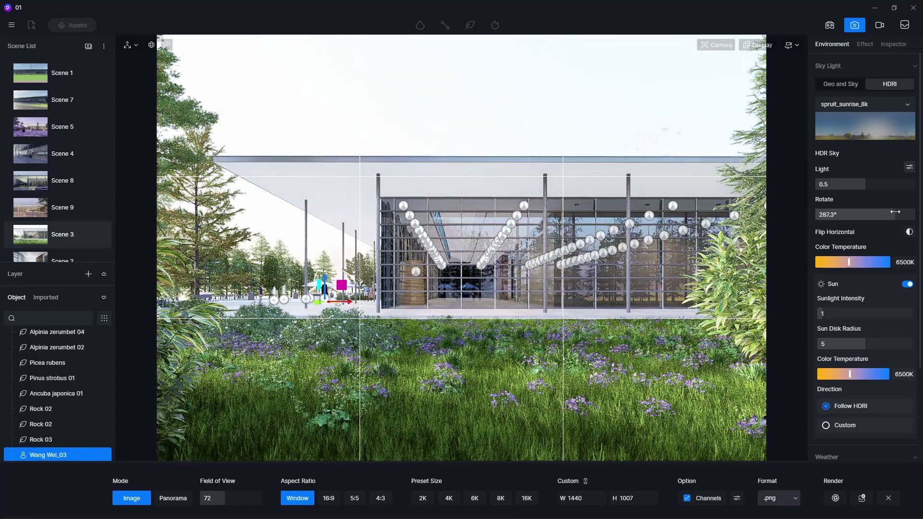
pyautogui.moveTo(895, 212); pyautogui.dragTo(897, 211)
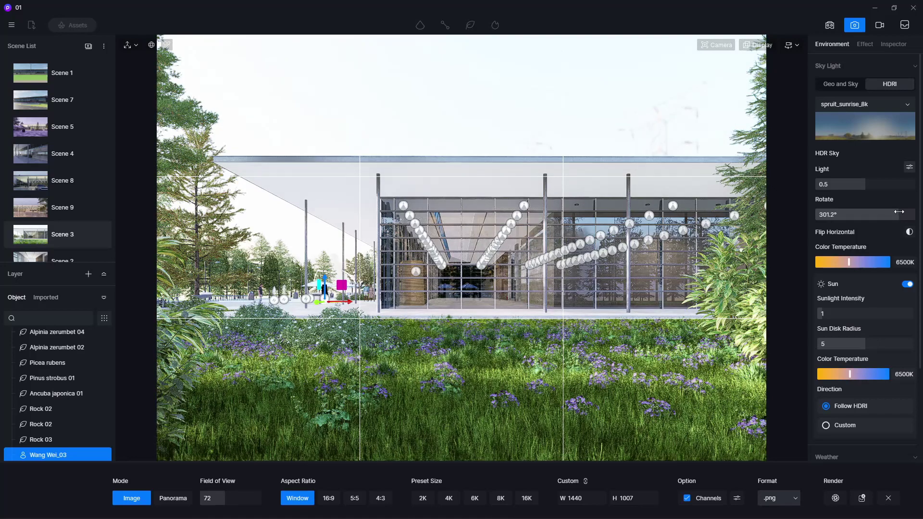
pyautogui.moveTo(902, 211); pyautogui.dragTo(905, 211)
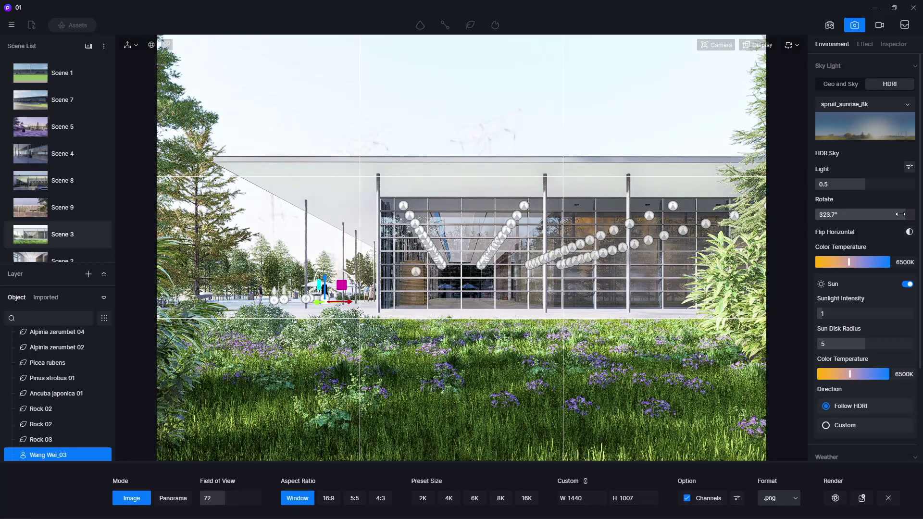
pyautogui.click(899, 217)
pyautogui.write('325')
pyautogui.press('Return')
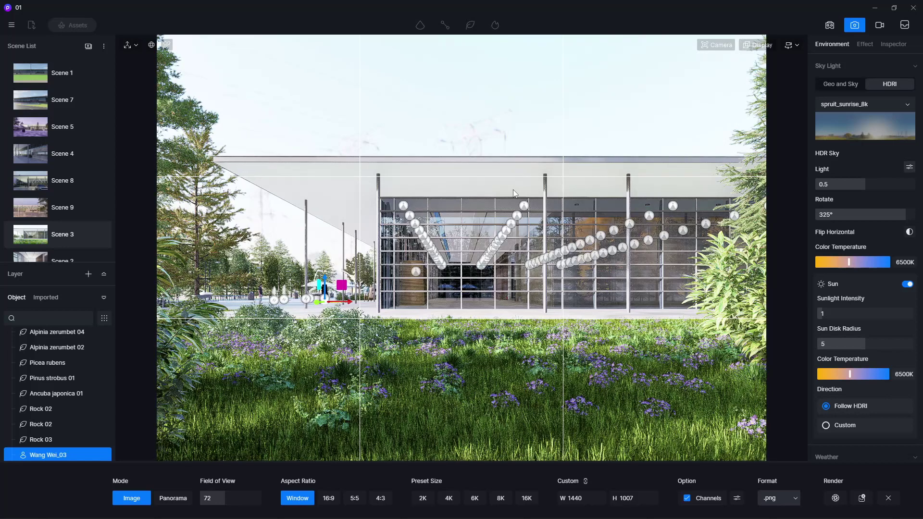
# - Set Scene 3's post-processing Vignette to 0.4, then switch to Scene 8
pyautogui.click(865, 44)
pyautogui.click(852, 91)
pyautogui.scroll(-5, 861, 393)
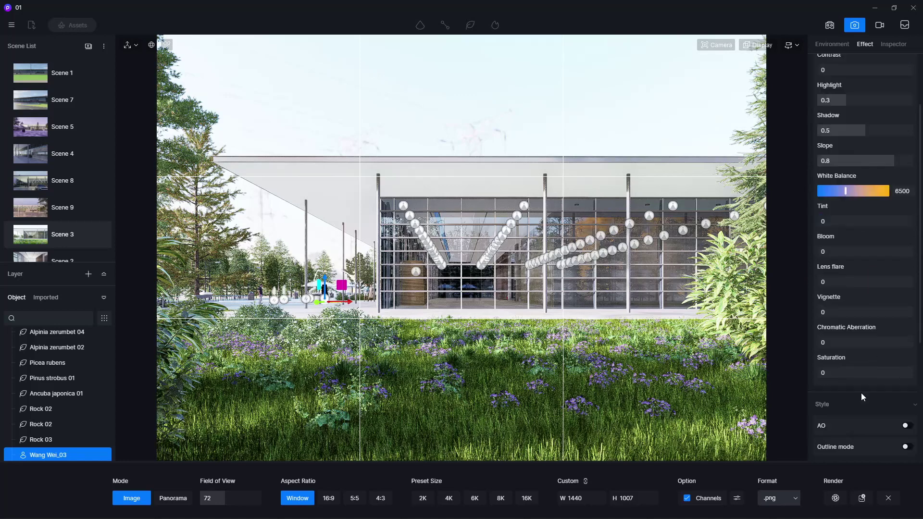
pyautogui.click(861, 312)
pyautogui.moveTo(861, 312); pyautogui.dragTo(856, 312)
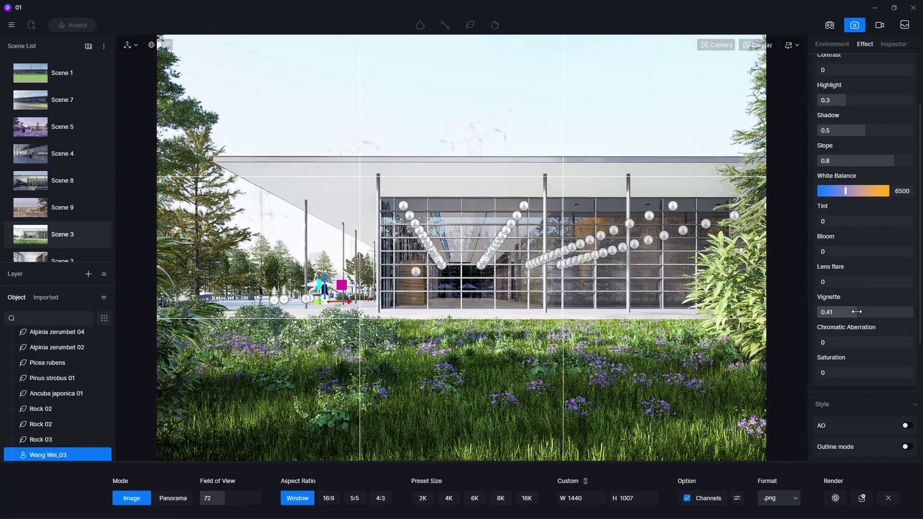
pyautogui.click(856, 311)
pyautogui.write('0.4')
pyautogui.press('Return')
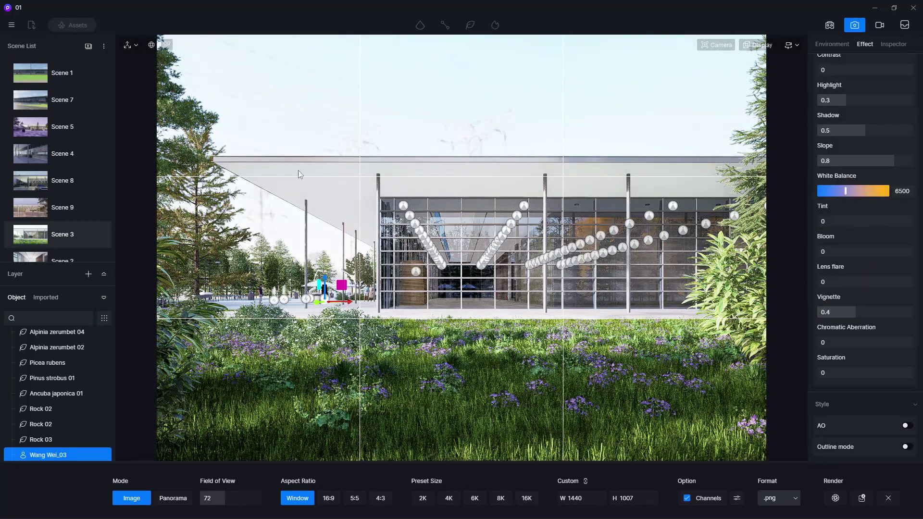
pyautogui.click(53, 188)
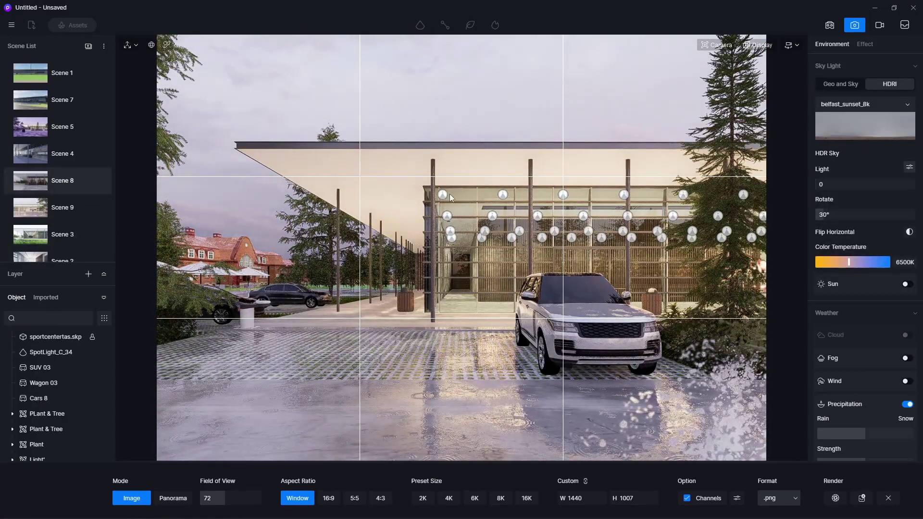
# - Collapse Scene 8's weather settings (rain 0.5, puddles 0.5) and bring up its image effect settings
pyautogui.scroll(-2, 872, 398)
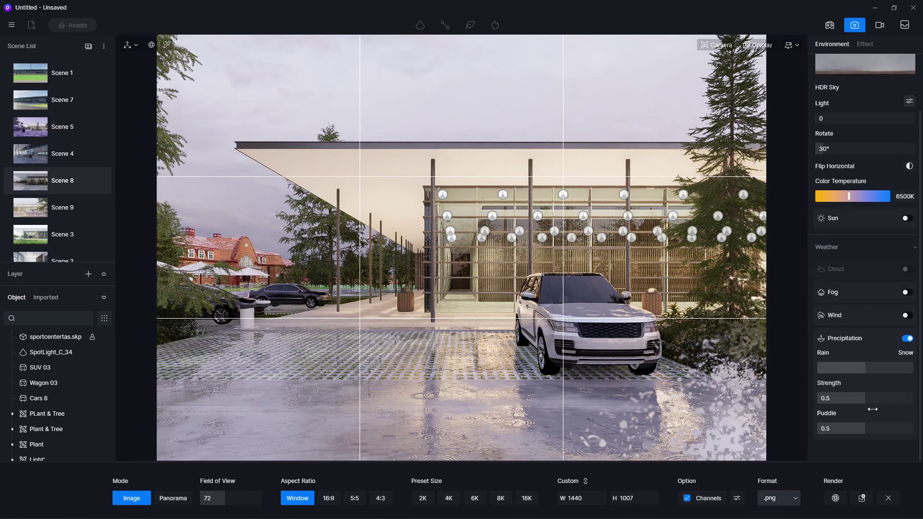
pyautogui.click(886, 246)
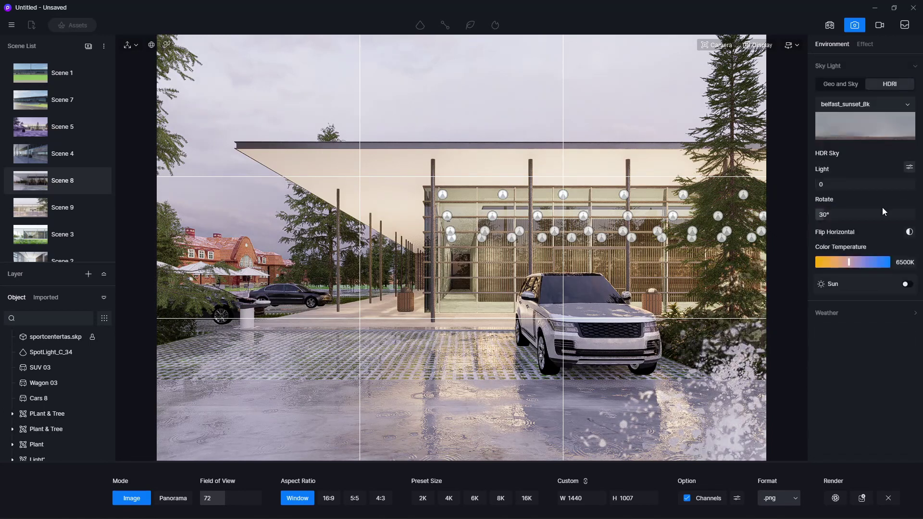
pyautogui.click(865, 43)
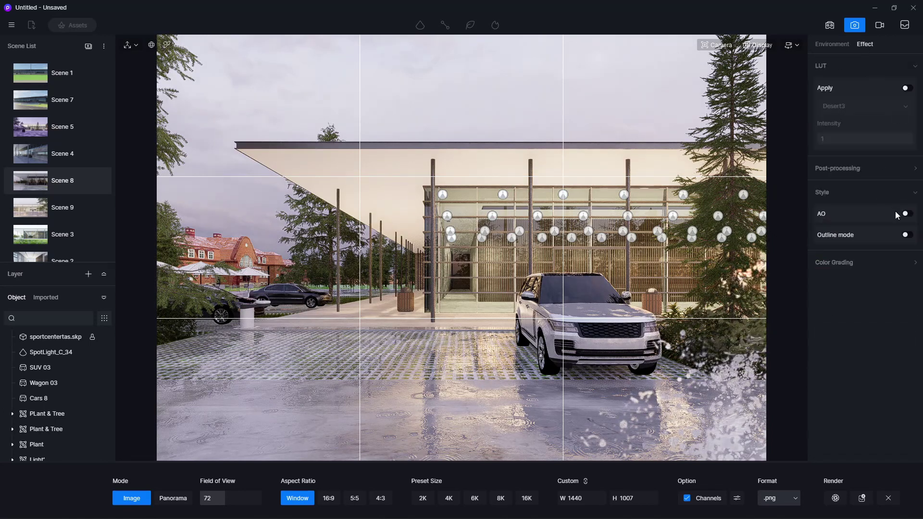
# - Tint Scene 8's global colour grade cool blue and lift the shadows to 40
pyautogui.click(859, 263)
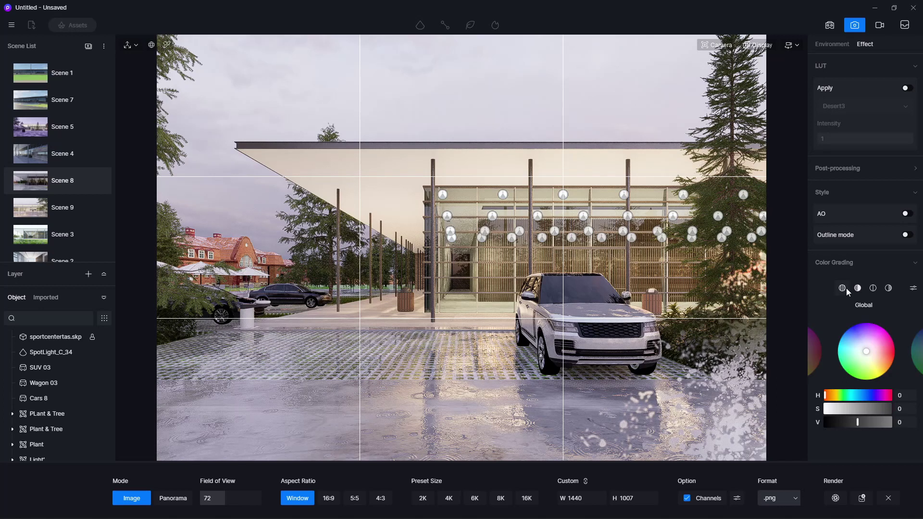
pyautogui.moveTo(866, 354); pyautogui.dragTo(859, 349)
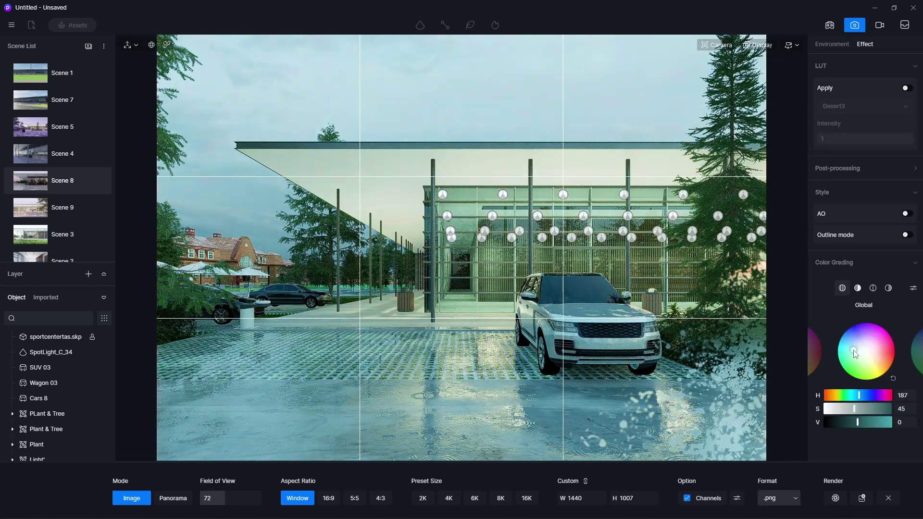
pyautogui.click(858, 289)
pyautogui.moveTo(857, 421); pyautogui.dragTo(870, 422)
# - Darken the midtones slightly and give them a deeper blue tint
pyautogui.click(873, 289)
pyautogui.moveTo(857, 422); pyautogui.dragTo(845, 422)
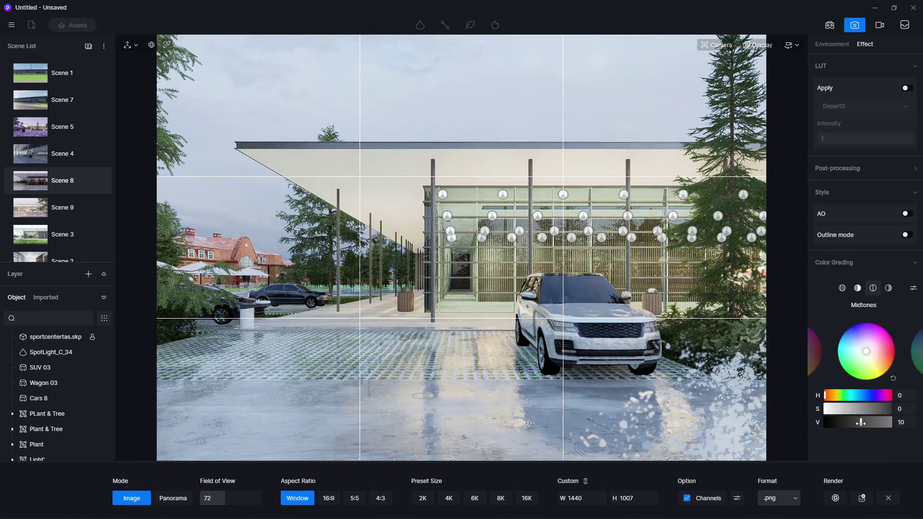
pyautogui.moveTo(844, 422); pyautogui.dragTo(851, 422)
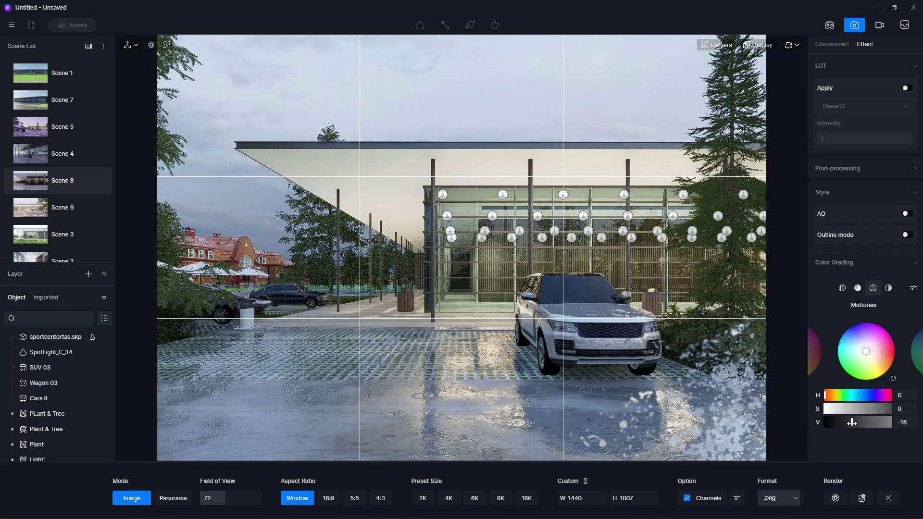
pyautogui.click(861, 352)
pyautogui.moveTo(861, 352); pyautogui.dragTo(864, 349)
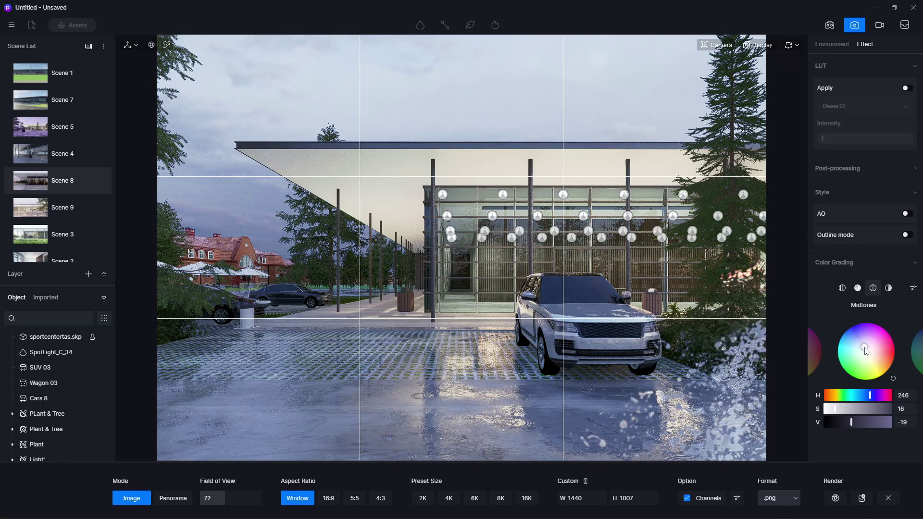
# - Darken the highlights to -15 and give the shadows a slight blue tint
pyautogui.click(888, 288)
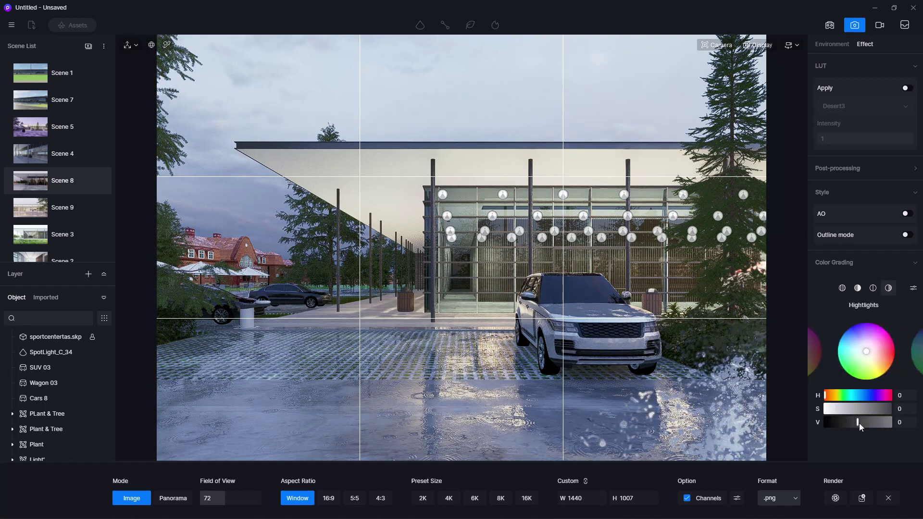
pyautogui.moveTo(859, 423); pyautogui.dragTo(852, 422)
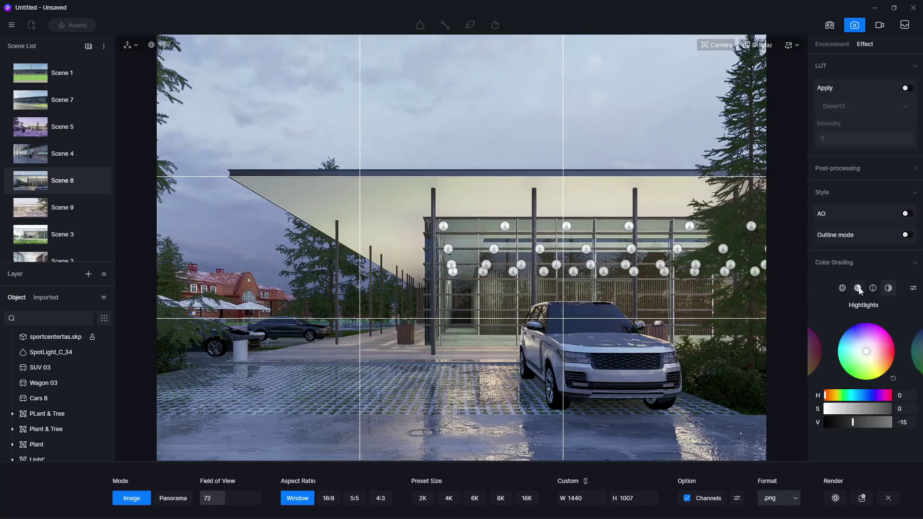
pyautogui.click(858, 288)
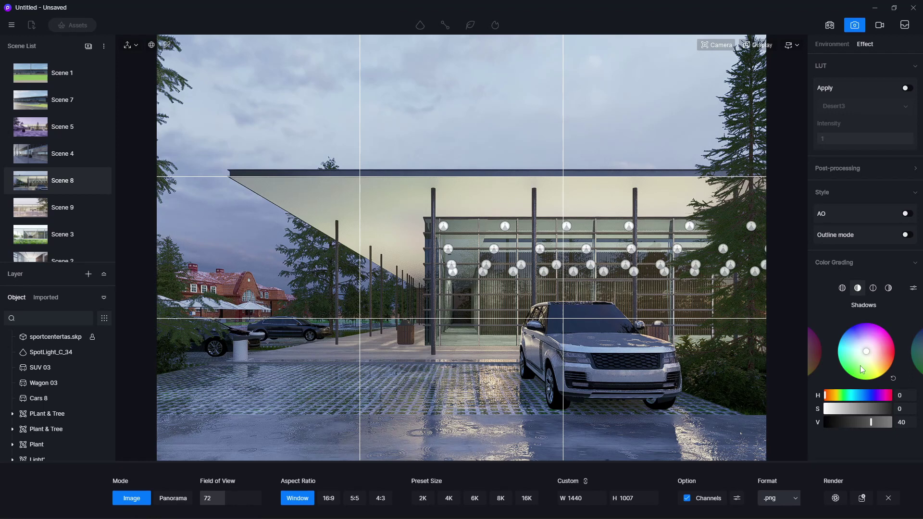
pyautogui.click(864, 349)
pyautogui.moveTo(865, 349); pyautogui.dragTo(866, 348)
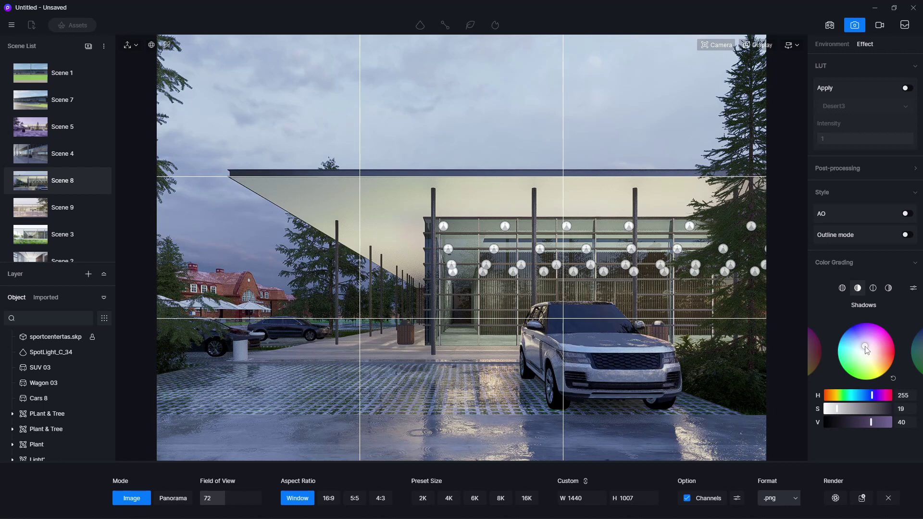
# - Set Scene 8's post-processing white balance to 5500, then warm it to about 6700
pyautogui.click(831, 44)
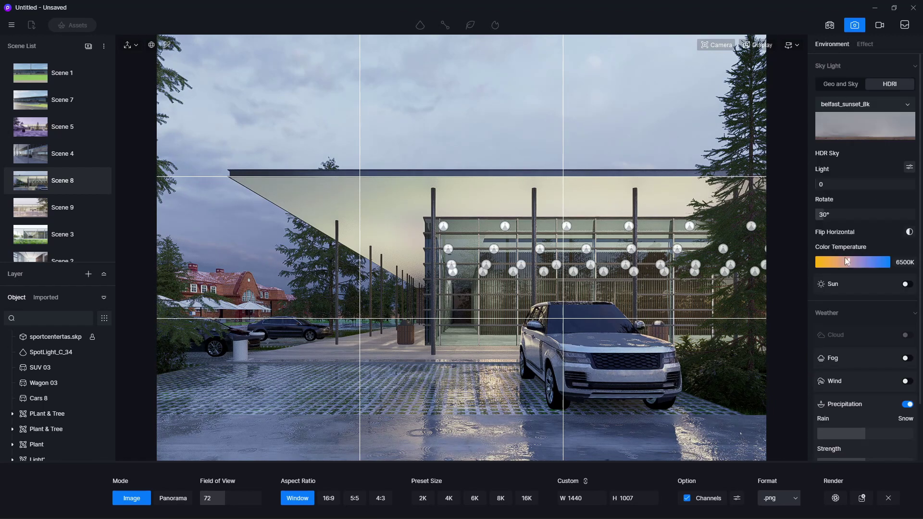
pyautogui.click(864, 43)
pyautogui.click(907, 170)
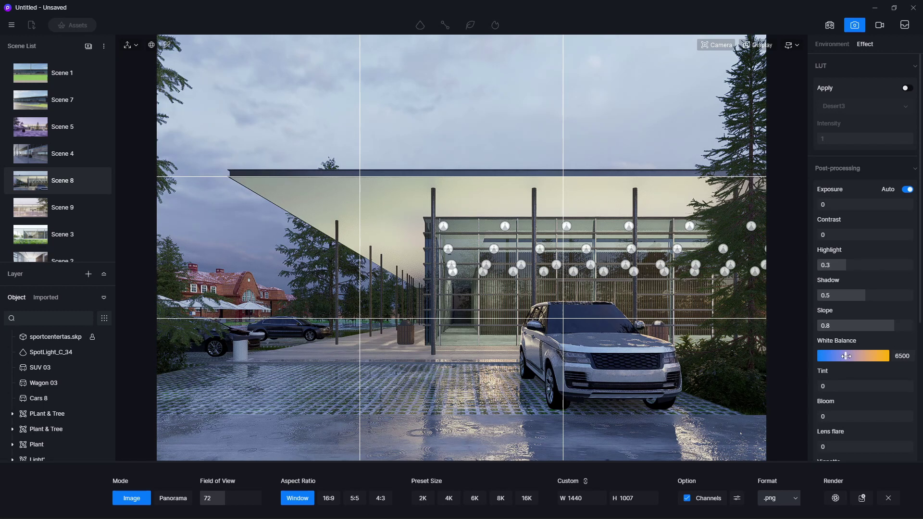
pyautogui.moveTo(844, 356); pyautogui.dragTo(831, 355)
pyautogui.click(837, 355)
pyautogui.write('00')
pyautogui.press('Return')
pyautogui.moveTo(838, 355); pyautogui.dragTo(847, 355)
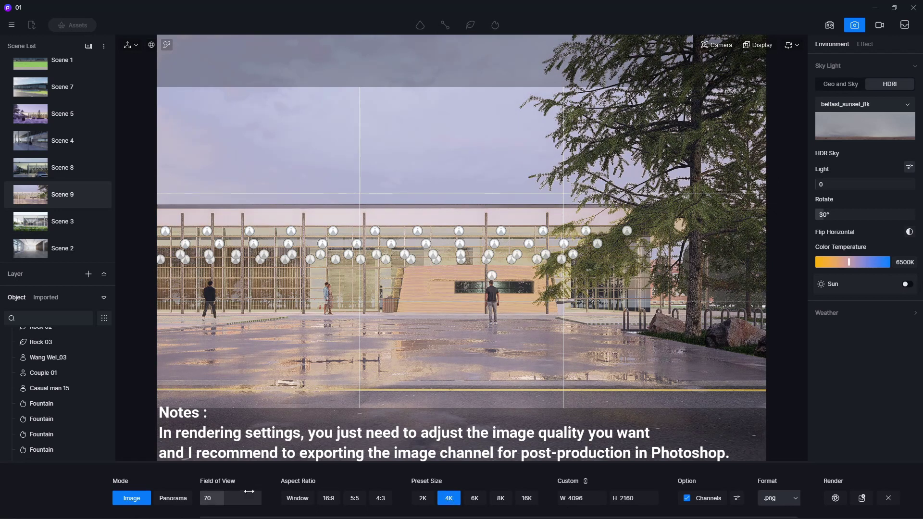
# - Queue Scene 9 as a 4096 × 2160 Image.png render with channels, then select Scene 8
pyautogui.click(736, 497)
pyautogui.click(856, 408)
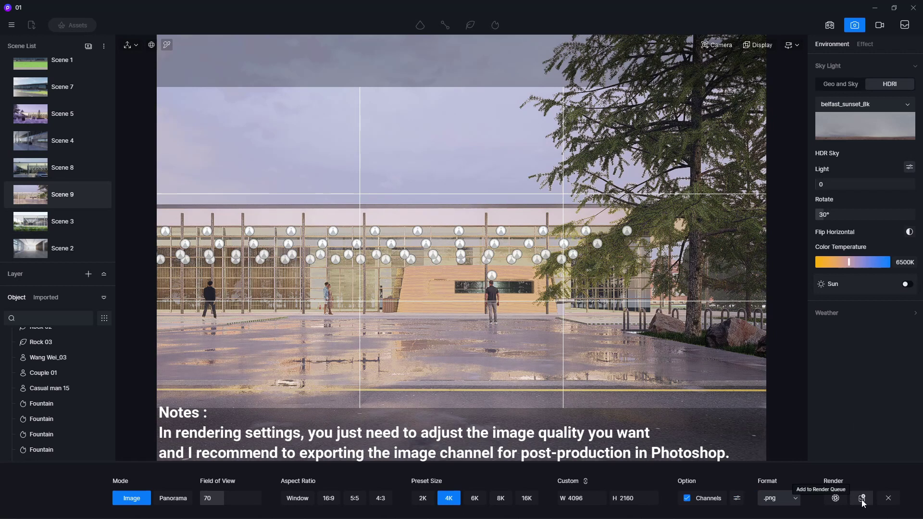
pyautogui.click(912, 26)
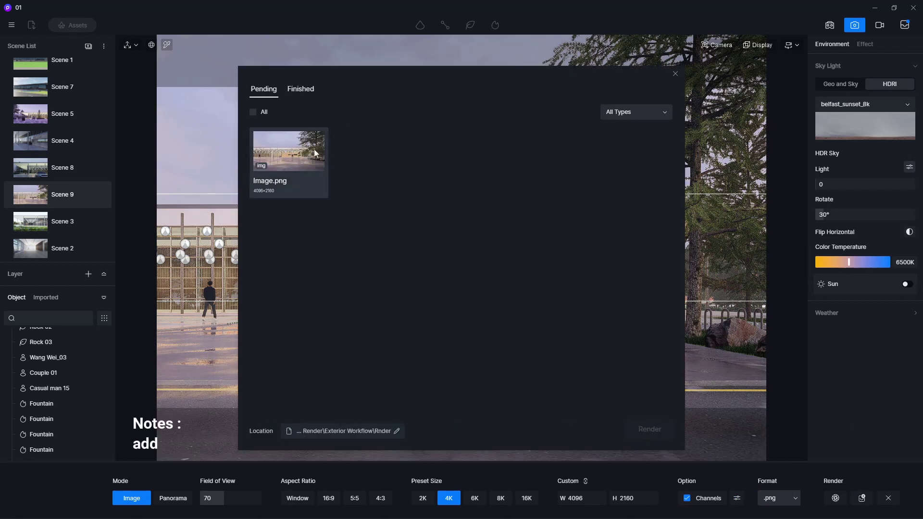
pyautogui.click(674, 74)
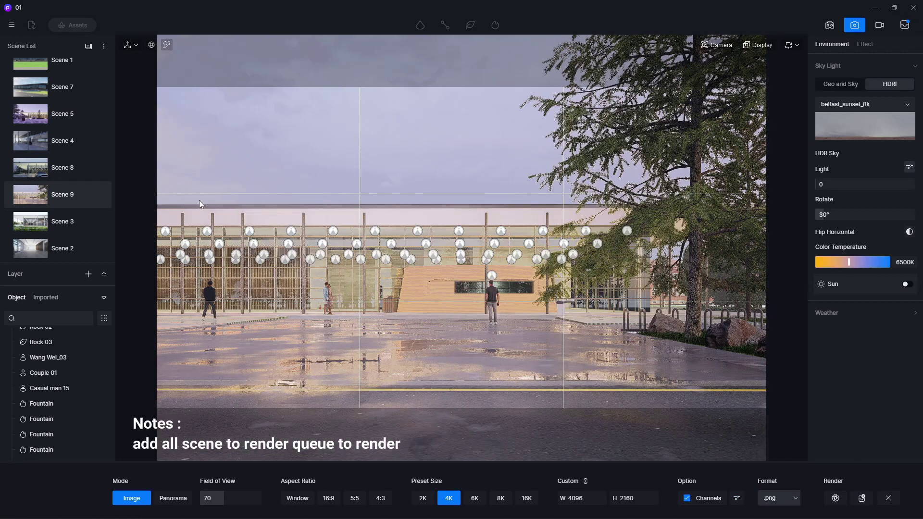
pyautogui.click(59, 169)
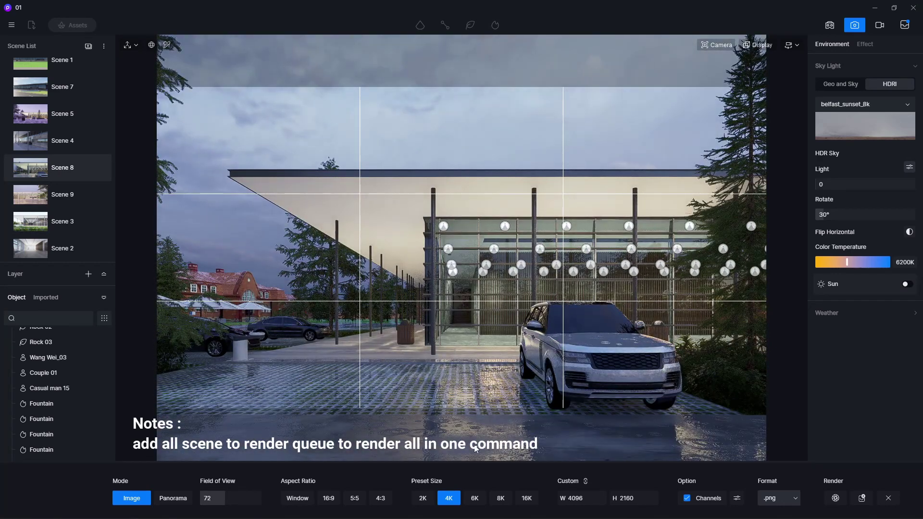
# - Widen Scene 8's field of view from 72 to 75, then select Scene 3
pyautogui.click(237, 497)
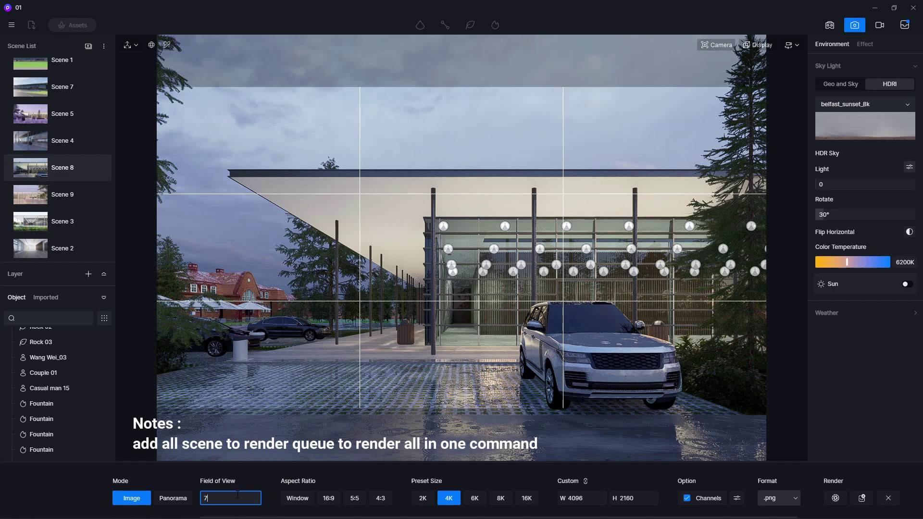
pyautogui.write('5')
pyautogui.press('Return')
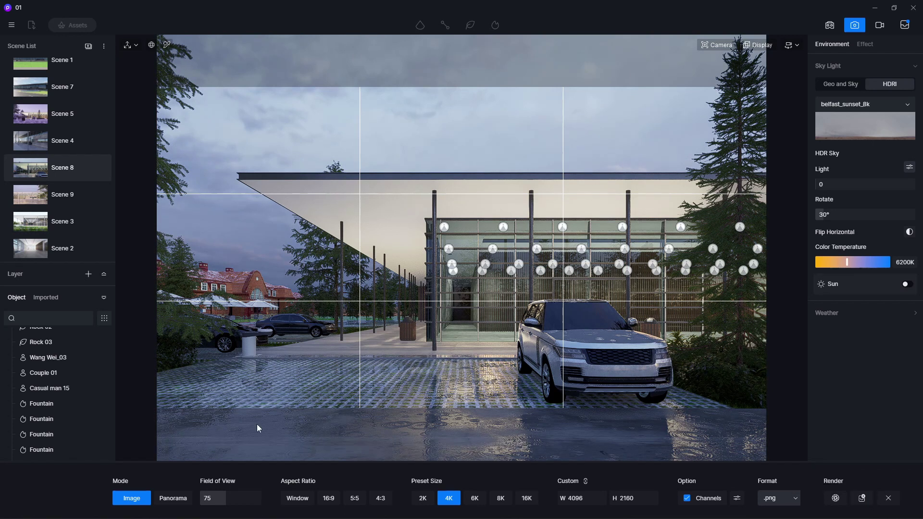
pyautogui.click(50, 222)
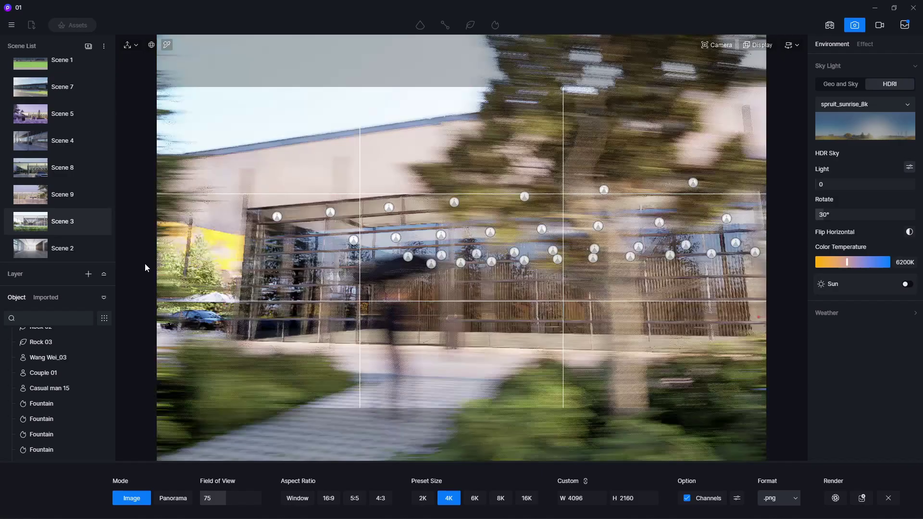
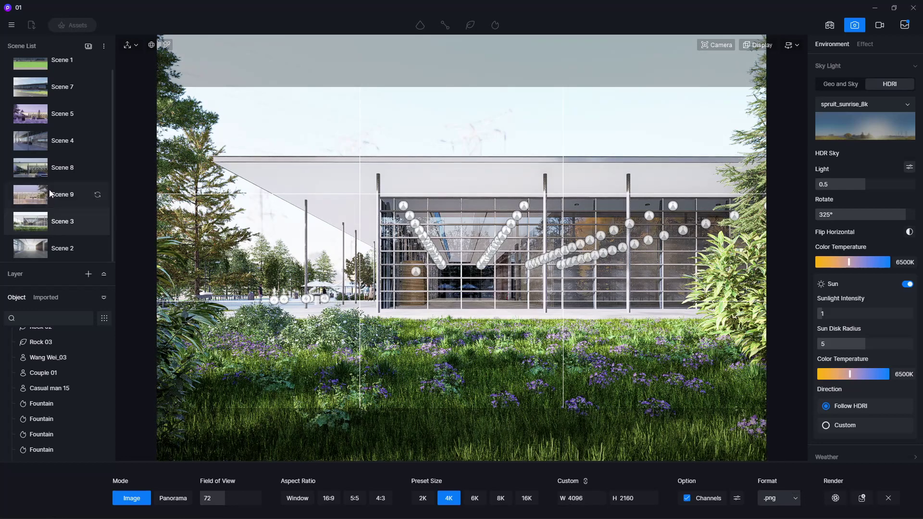
# - Switch to the purple Scene 5 view and batch-render all four queued 4K images
pyautogui.click(45, 115)
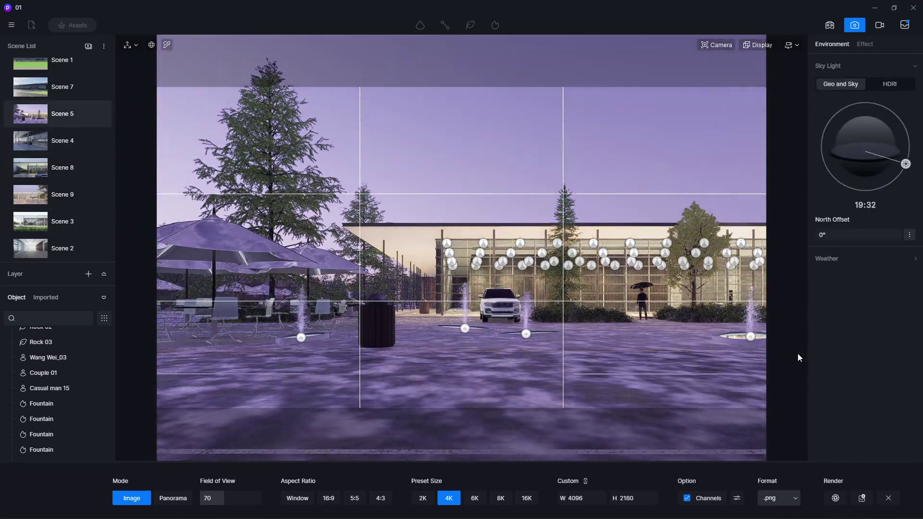
pyautogui.click(853, 26)
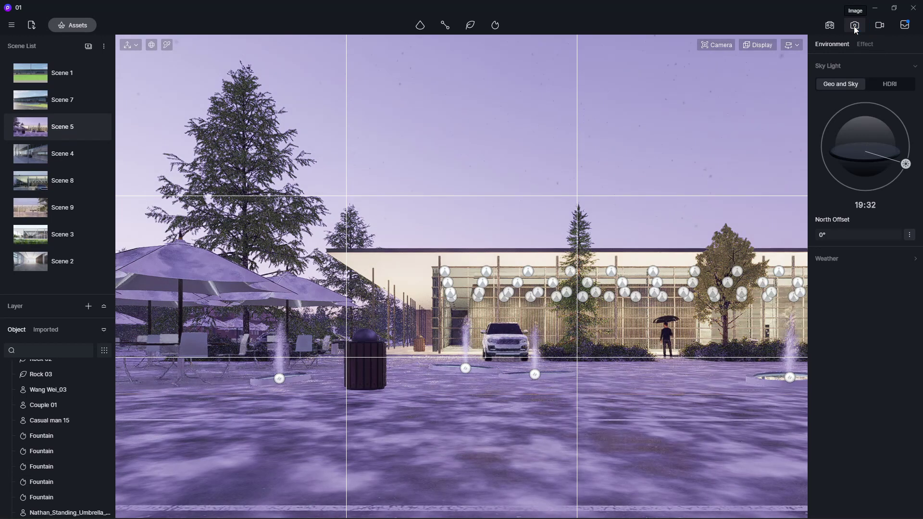
pyautogui.click(854, 26)
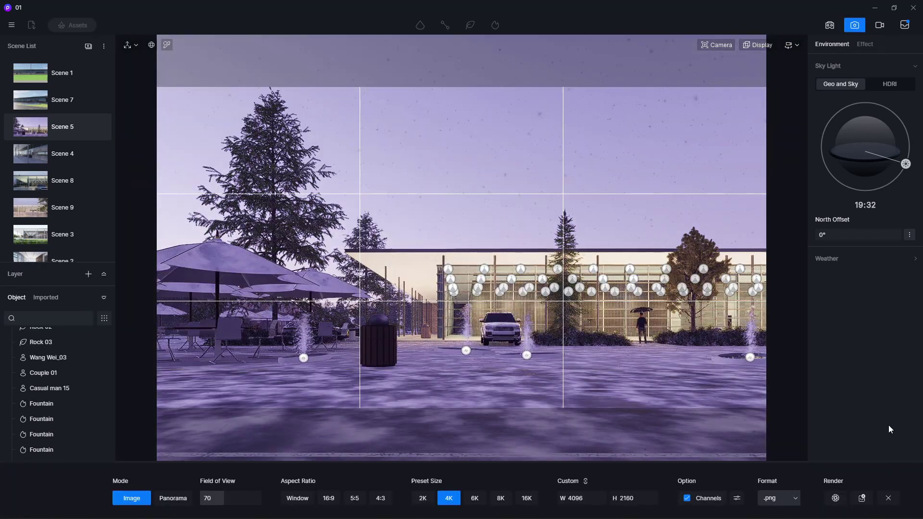
pyautogui.click(906, 30)
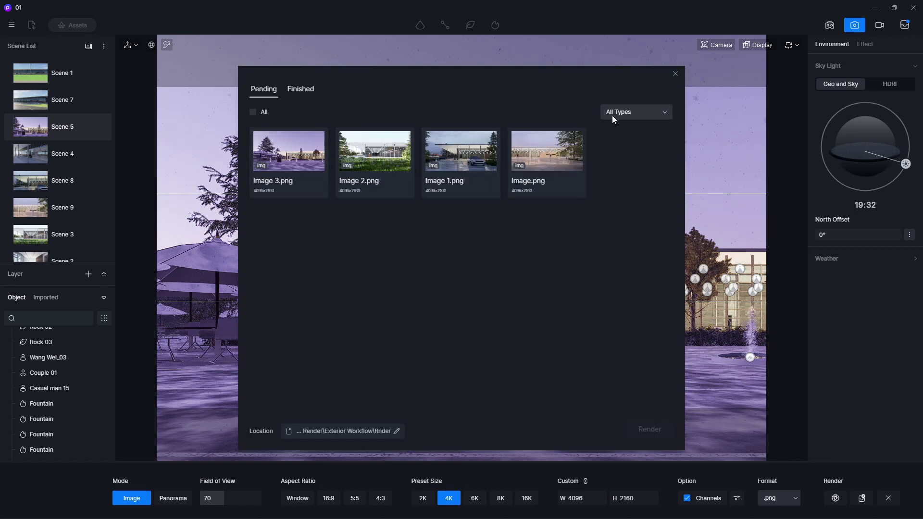
pyautogui.click(255, 112)
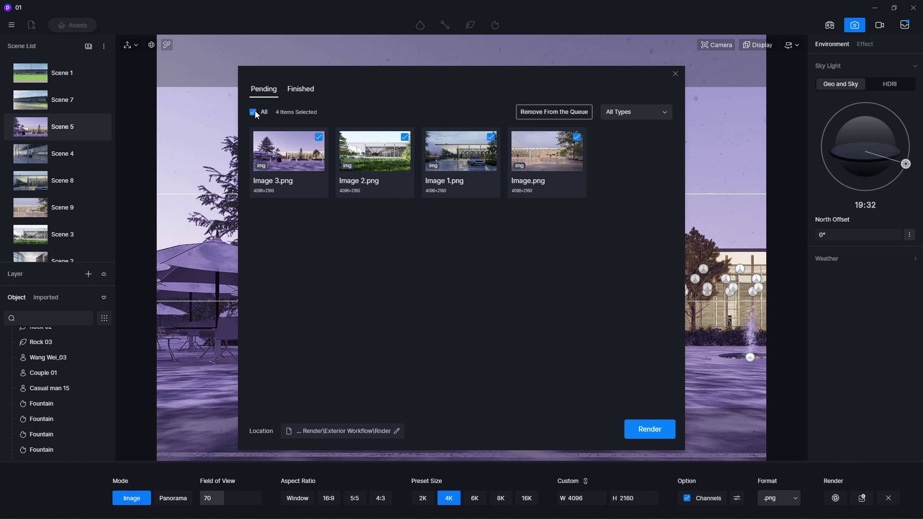
pyautogui.click(658, 427)
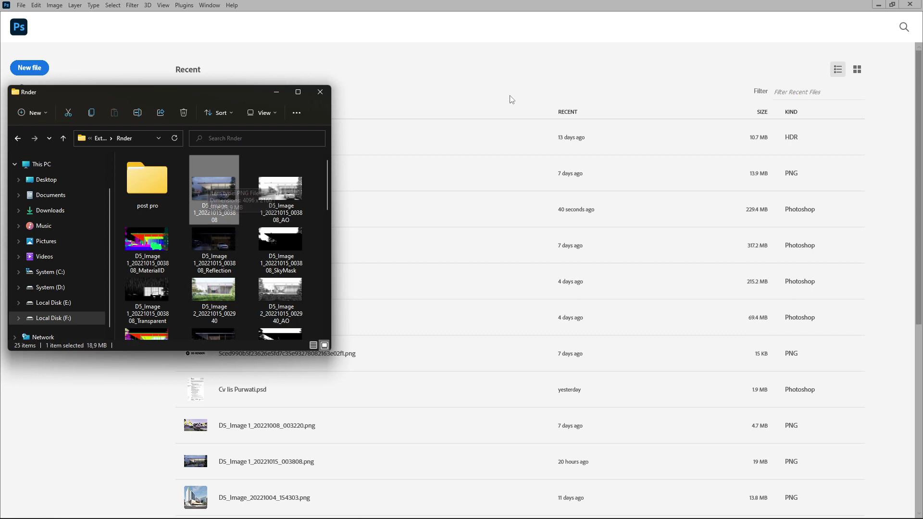
# - Place the D5 render pass PNGs into the Photoshop image as layers
pyautogui.moveTo(208, 182)
pyautogui.mouseDown()
pyautogui.moveTo(229, 195)
pyautogui.moveTo(508, 30)
pyautogui.mouseUp()
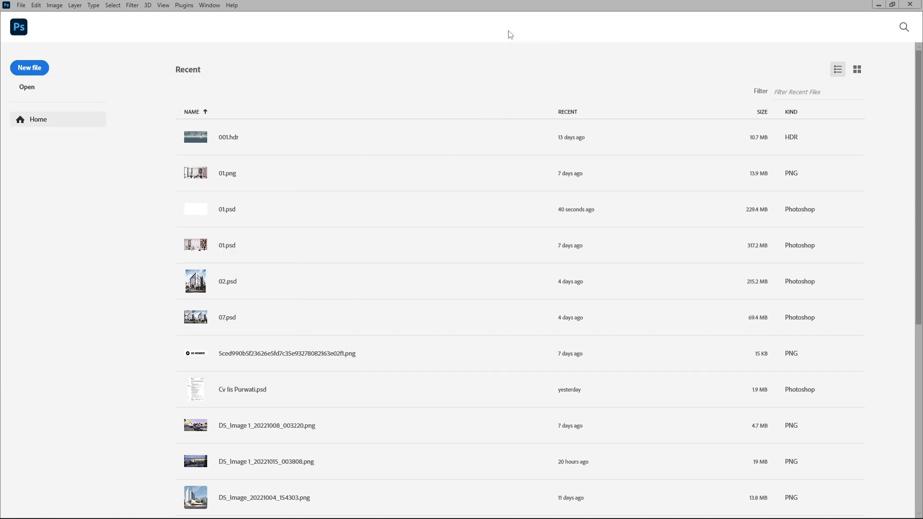
pyautogui.hotkey('alt', 'Tab')
pyautogui.click(147, 290)
pyautogui.keyDown('shift'); pyautogui.click(281, 188); pyautogui.keyUp('shift')
pyautogui.moveTo(147, 291); pyautogui.dragTo(384, 289)
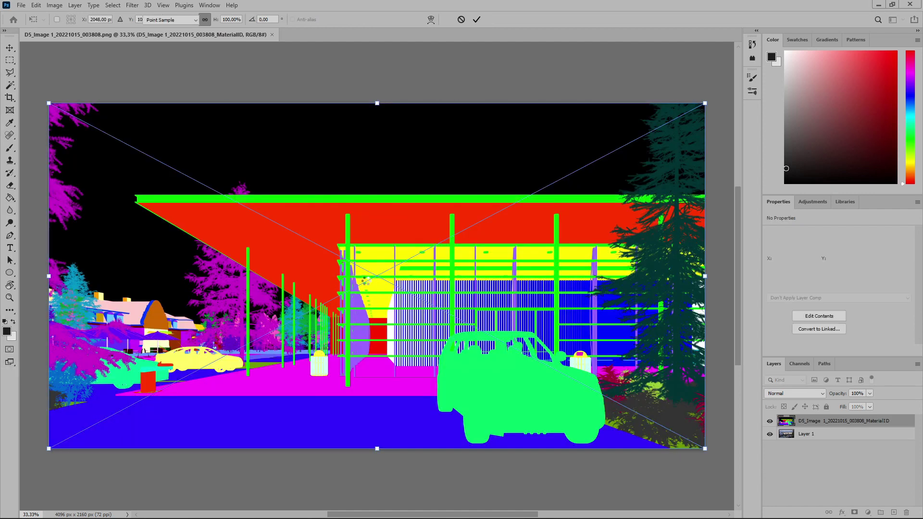
pyautogui.press('Return')
pyautogui.press('Return')
pyautogui.press('Return')
# - Move MaterialID to the bottom and hide it, and convert Layer 1 to a Smart Object
pyautogui.moveTo(788, 476); pyautogui.dragTo(819, 500)
pyautogui.click(769, 486)
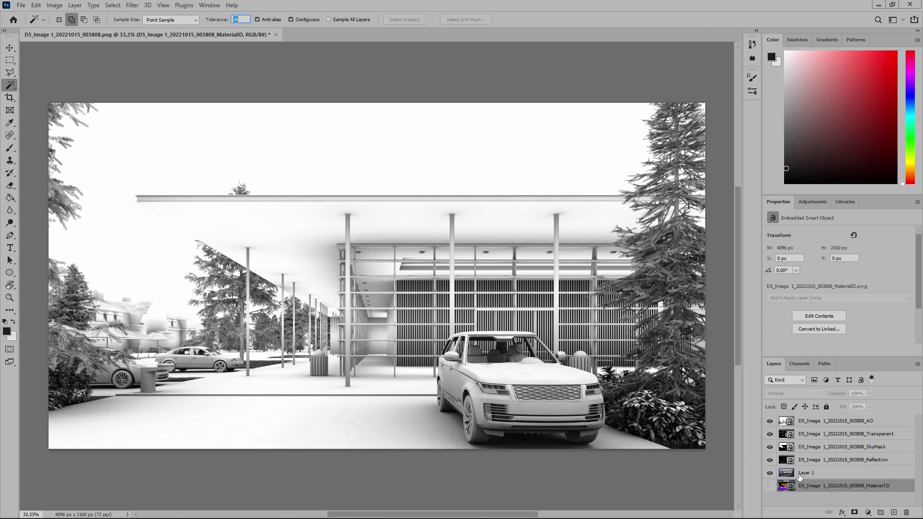
pyautogui.click(800, 475)
pyautogui.rightClick(800, 475)
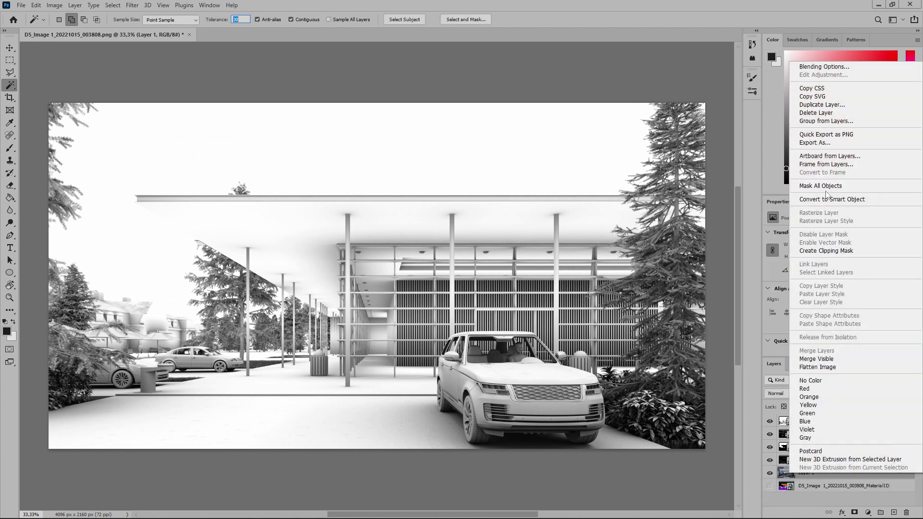
pyautogui.click(826, 199)
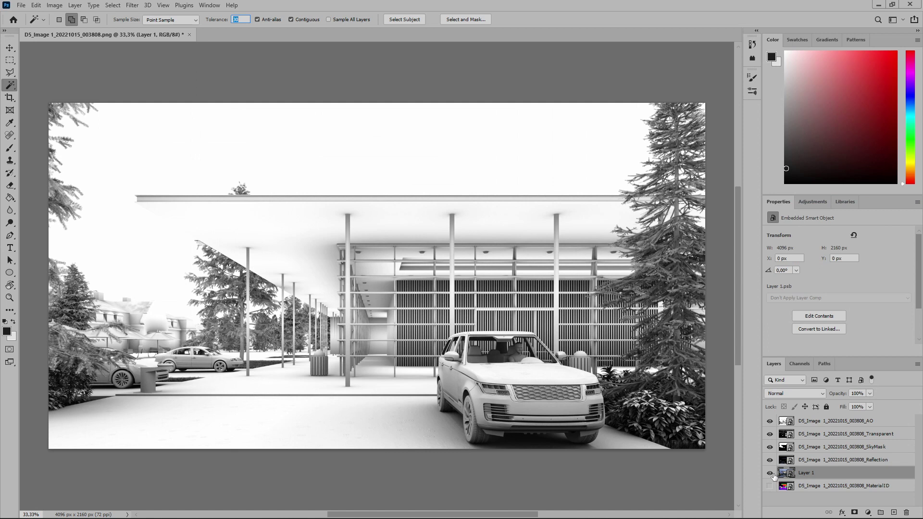
# - Hide the AO pass and blend the Reflection pass in Screen mode at 50% opacity
pyautogui.click(769, 422)
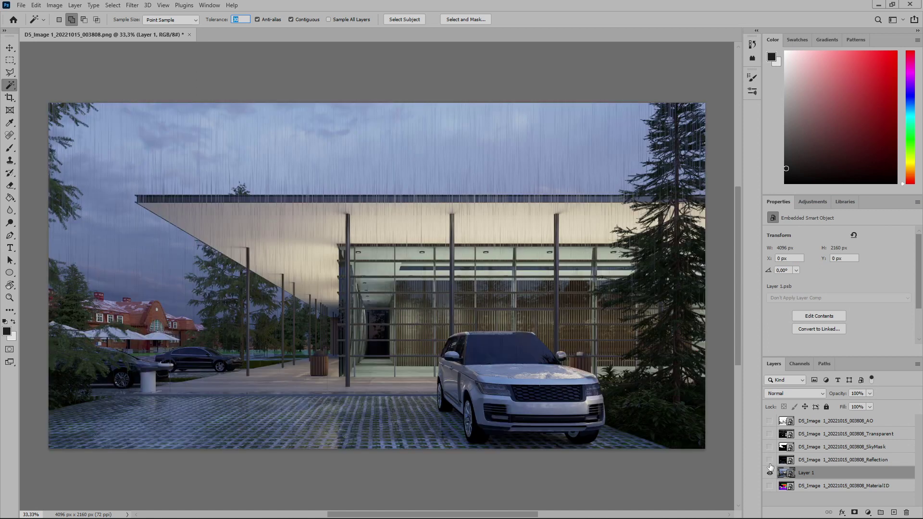
pyautogui.click(769, 461)
pyautogui.click(824, 463)
pyautogui.click(819, 396)
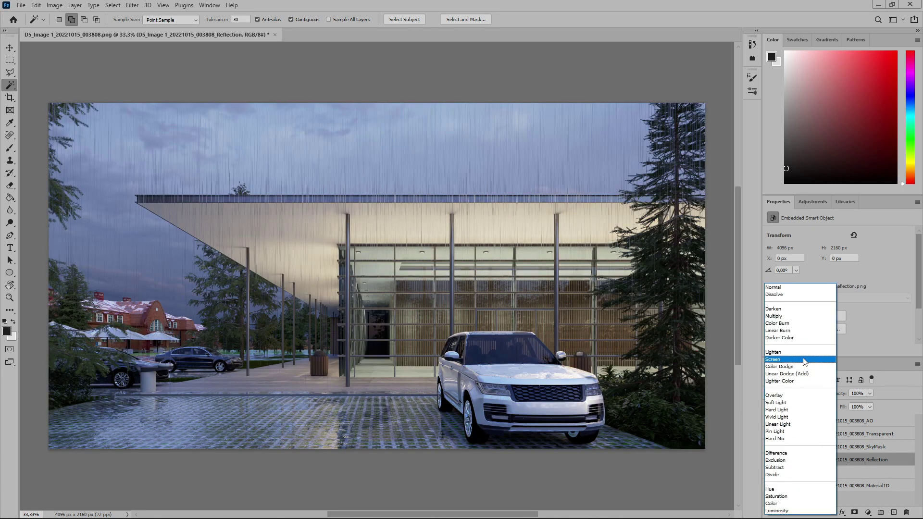
pyautogui.click(804, 362)
pyautogui.click(853, 394)
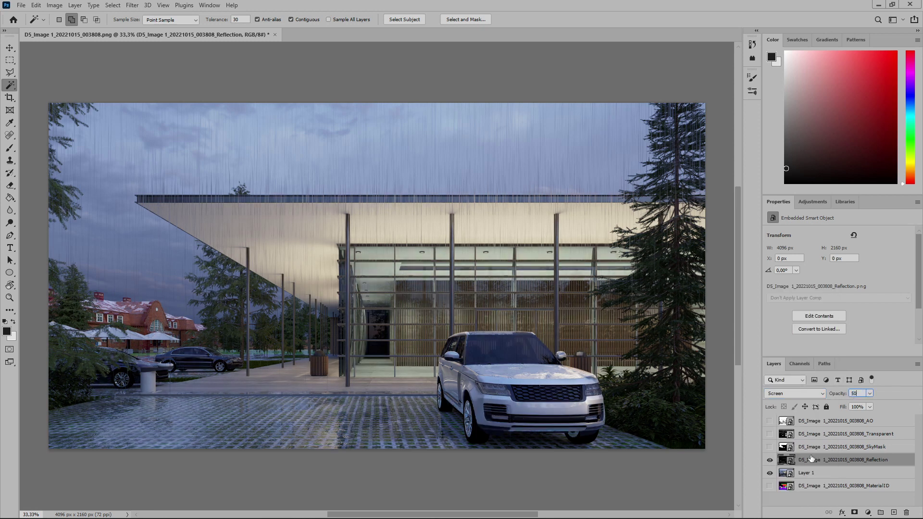
# - Delete the SkyMask layer and show the Transparent pass
pyautogui.click(811, 448)
pyautogui.press('Delete')
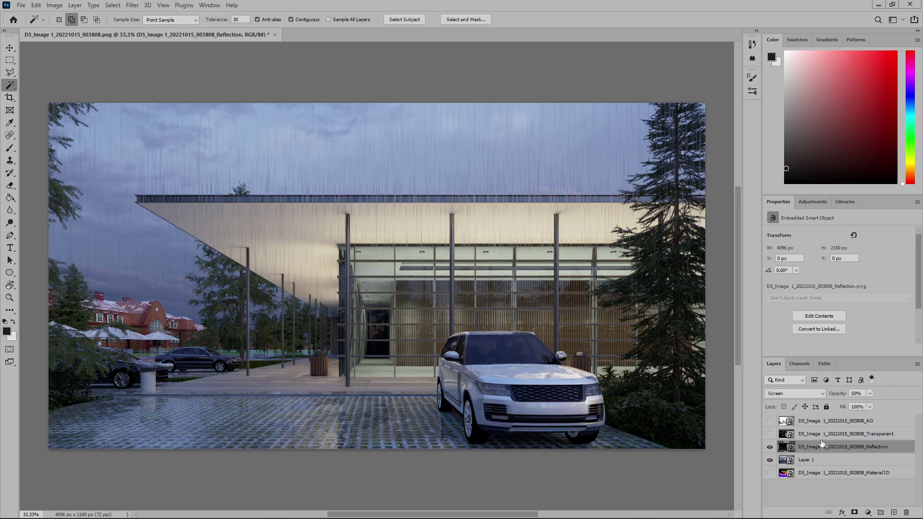
pyautogui.click(819, 434)
pyautogui.click(769, 434)
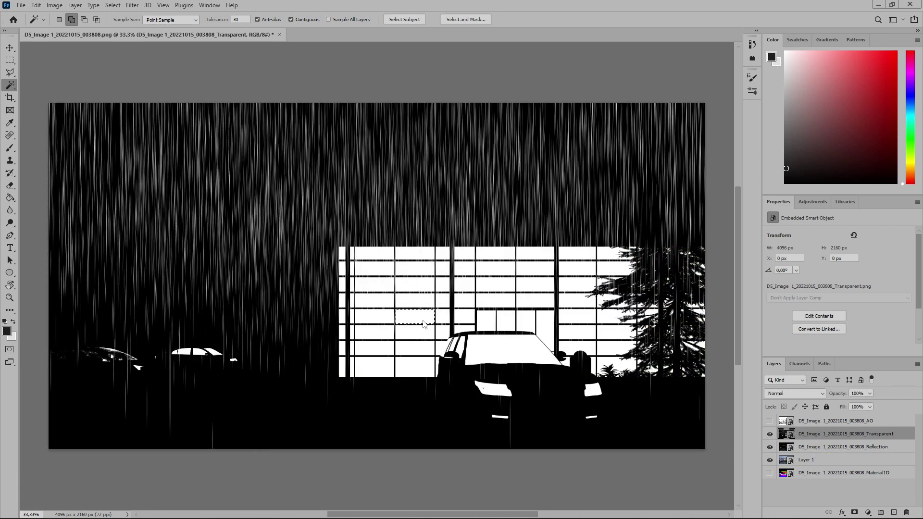
# - Select all white window panes with the Magic Wand, Contiguous turned off
pyautogui.click(291, 20)
pyautogui.click(411, 318)
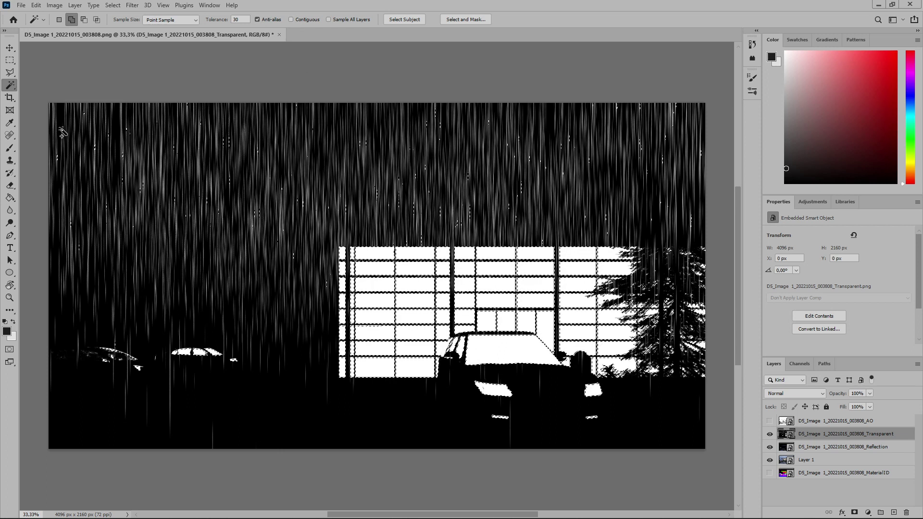
pyautogui.press('m')
pyautogui.moveTo(48, 103); pyautogui.dragTo(288, 273)
pyautogui.hotkey('ctrl', 'z')
# - Subtract the rain streaks above the windows from the selection
pyautogui.click(84, 20)
pyautogui.moveTo(50, 99); pyautogui.dragTo(319, 244)
pyautogui.moveTo(260, 96)
pyautogui.mouseDown()
pyautogui.moveTo(722, 223)
pyautogui.moveTo(730, 245)
pyautogui.mouseUp()
pyautogui.scroll(-1, 357, 327)
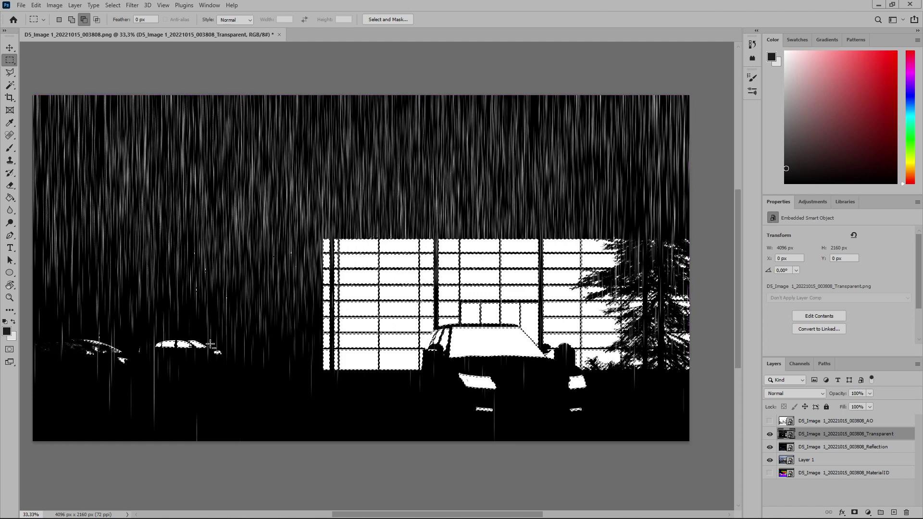
pyautogui.hscroll(-1, 270, 343)
pyautogui.hscroll(-2, 269, 343)
pyautogui.scroll(1, 215, 329)
# - Remove rain specks around the car from the selection and mask the Transparent layer with it
pyautogui.moveTo(476, 373); pyautogui.dragTo(595, 435)
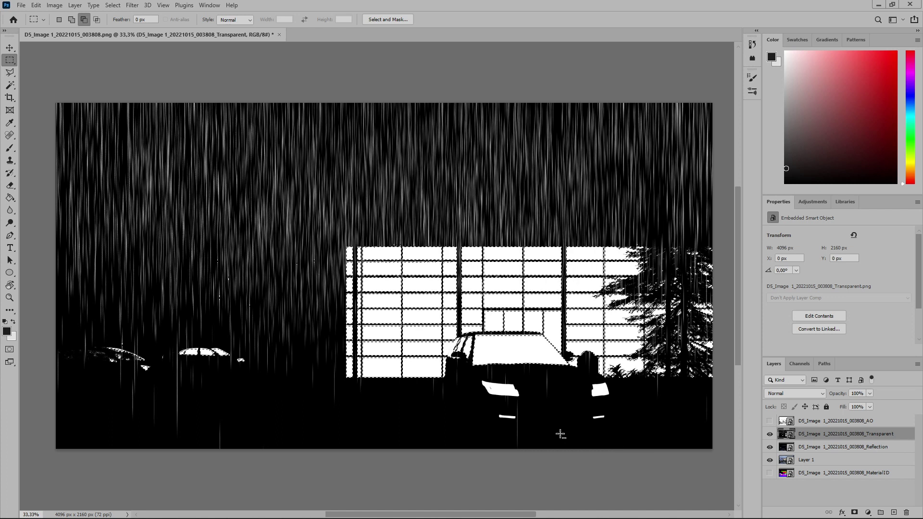
pyautogui.moveTo(215, 239); pyautogui.dragTo(330, 319)
pyautogui.keyDown('alt'); pyautogui.scroll(3, 140, 342); pyautogui.keyUp('alt')
pyautogui.keyDown('alt'); pyautogui.scroll(2, 140, 342); pyautogui.keyUp('alt')
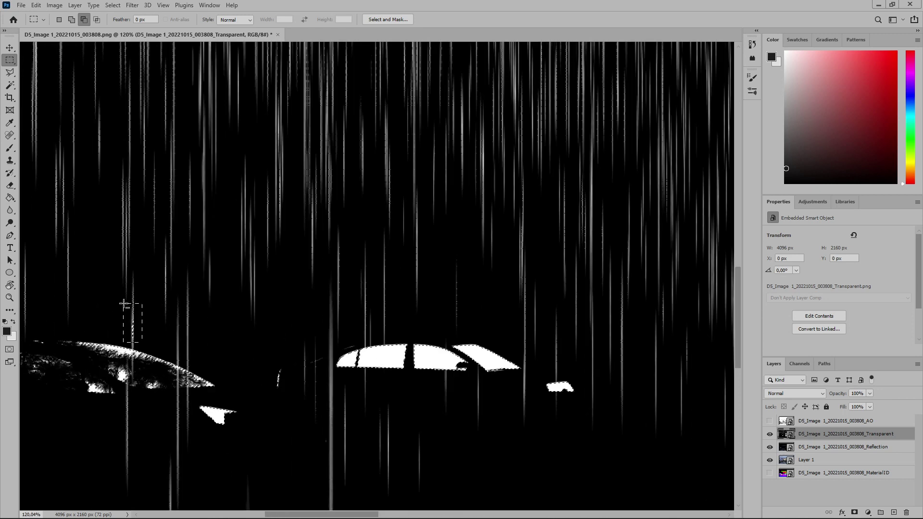
pyautogui.keyDown('alt'); pyautogui.scroll(-3, 140, 341); pyautogui.keyUp('alt')
pyautogui.keyDown('alt'); pyautogui.scroll(-1, 181, 323); pyautogui.keyUp('alt')
pyautogui.keyDown('alt'); pyautogui.scroll(1, 508, 374); pyautogui.keyUp('alt')
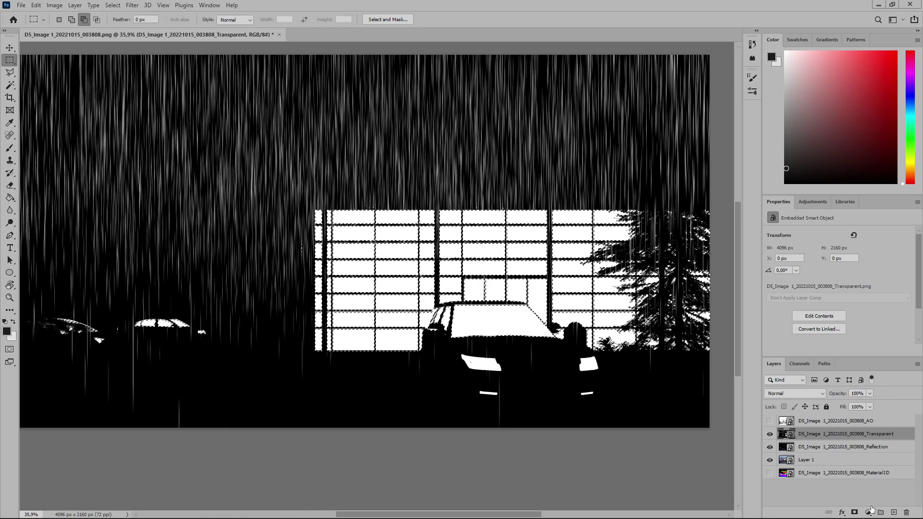
pyautogui.click(854, 512)
# - Compare the Transparent layer on and off, keeping its blend mode Normal
pyautogui.click(769, 434)
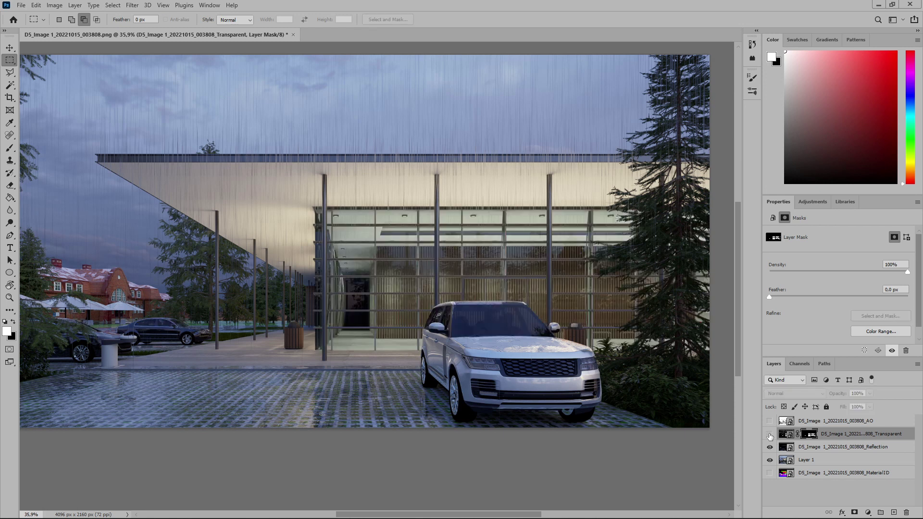
pyautogui.click(807, 393)
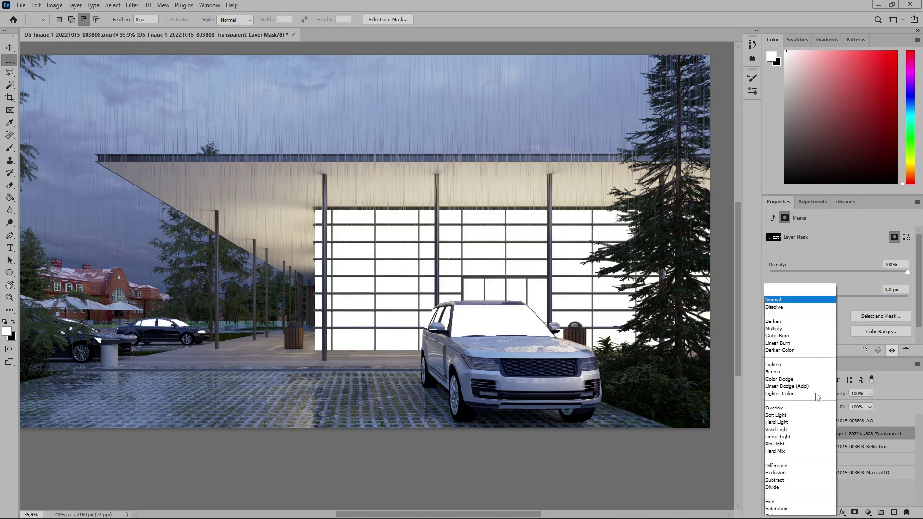
pyautogui.click(902, 429)
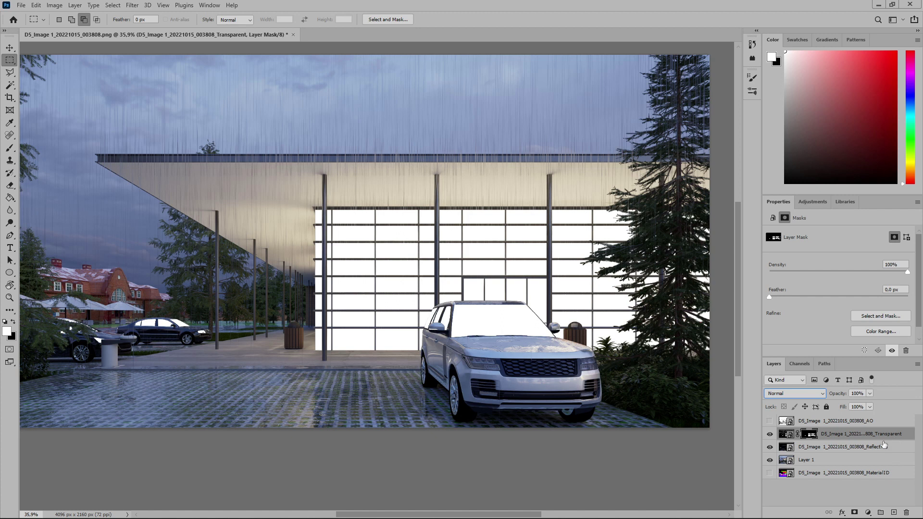
# - Add an orange preset Gradient Fill layer clipped to the Transparent glass layer
pyautogui.click(867, 512)
pyautogui.click(876, 357)
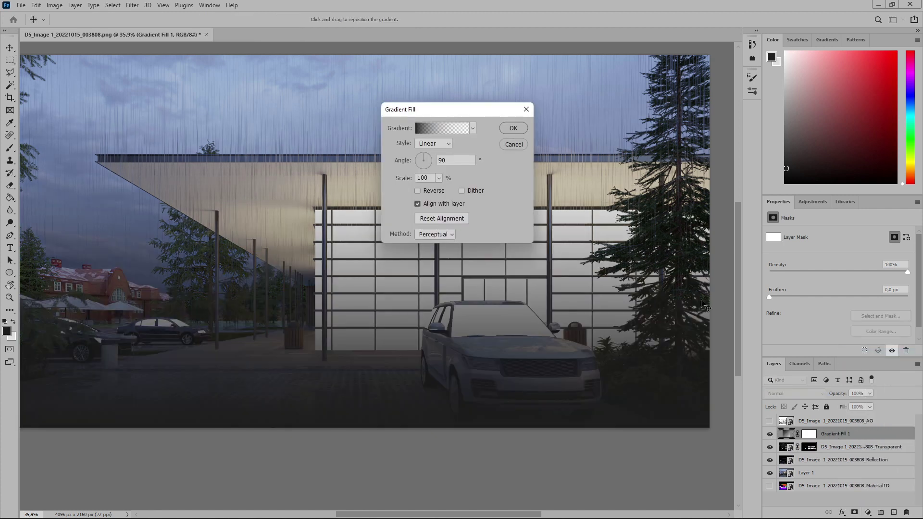
pyautogui.click(470, 129)
pyautogui.click(407, 171)
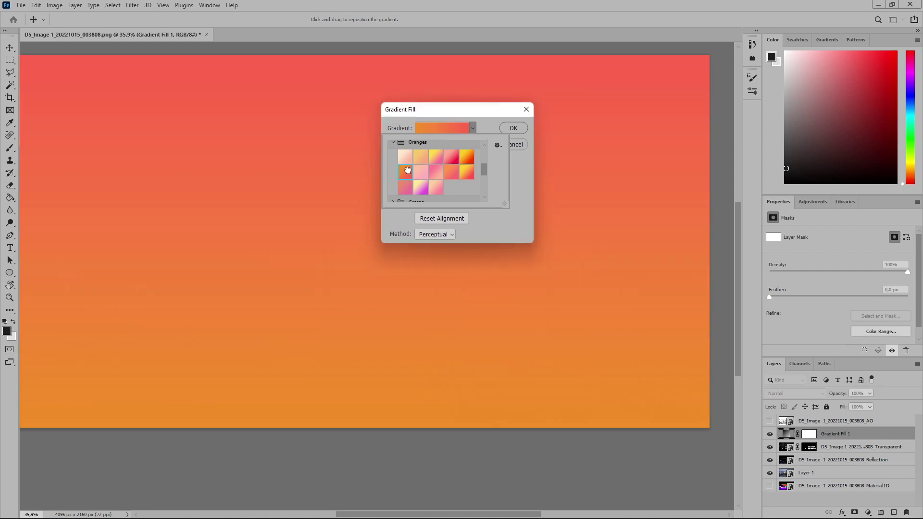
pyautogui.click(515, 131)
pyautogui.click(514, 132)
pyautogui.rightClick(836, 435)
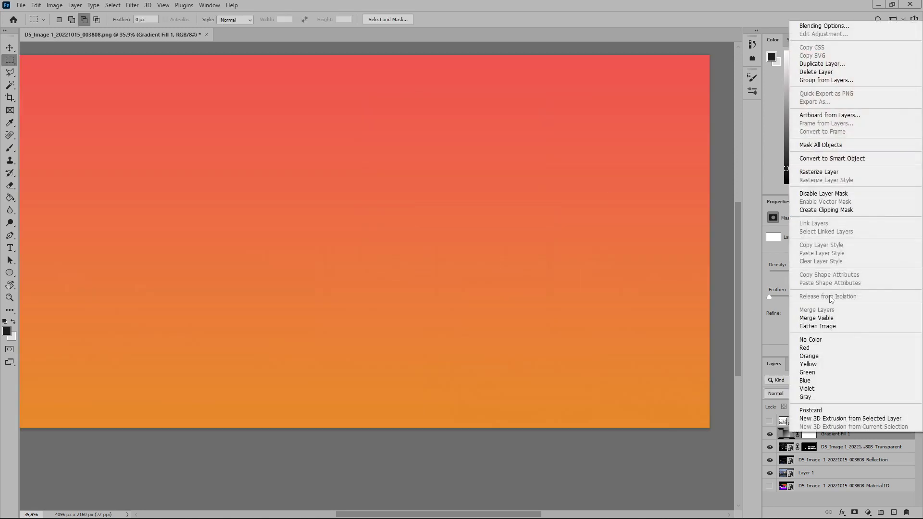
pyautogui.click(826, 210)
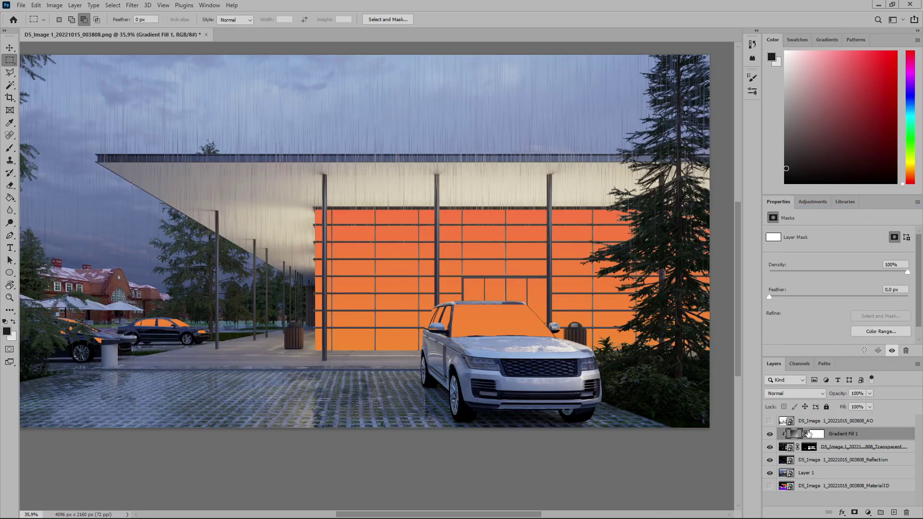
pyautogui.click(861, 447)
# - Set the glass layer to 15% opacity and change the Gradient Fill's blending mode
pyautogui.click(856, 393)
pyautogui.write('15')
pyautogui.press('Return')
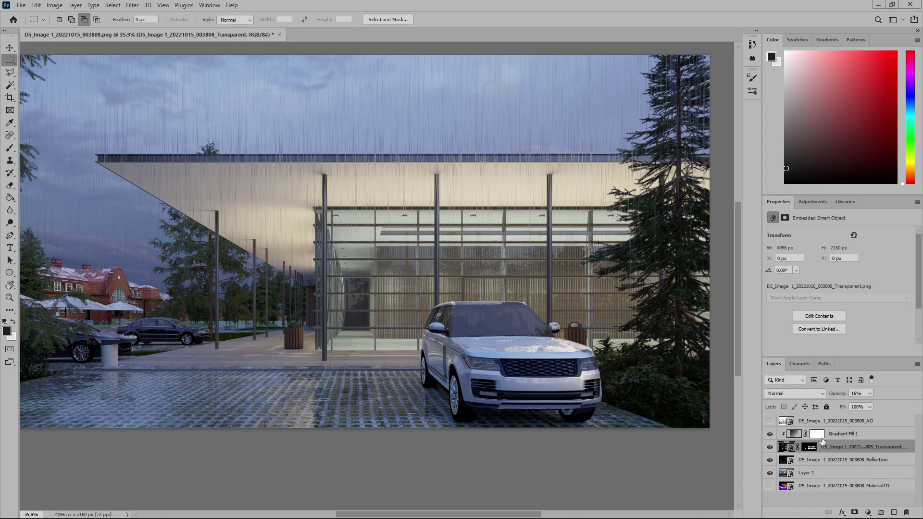
pyautogui.click(854, 437)
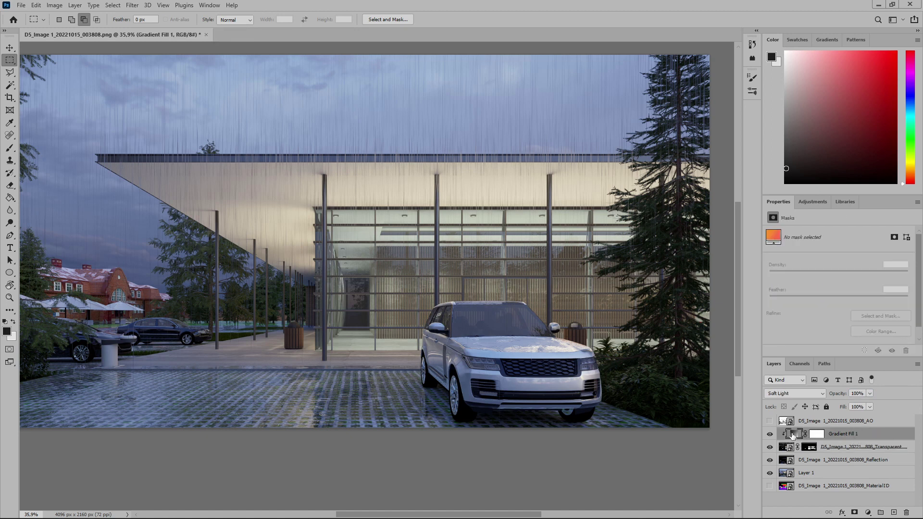
pyautogui.doubleClick(792, 435)
pyautogui.click(513, 144)
pyautogui.click(795, 393)
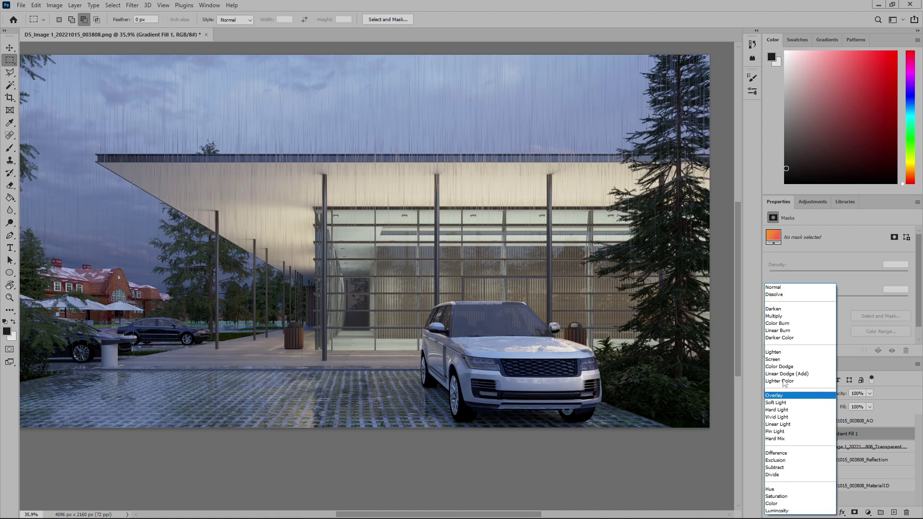
pyautogui.click(779, 288)
# - Set the Transparent glass layer's opacity to 20%
pyautogui.click(856, 446)
pyautogui.click(859, 393)
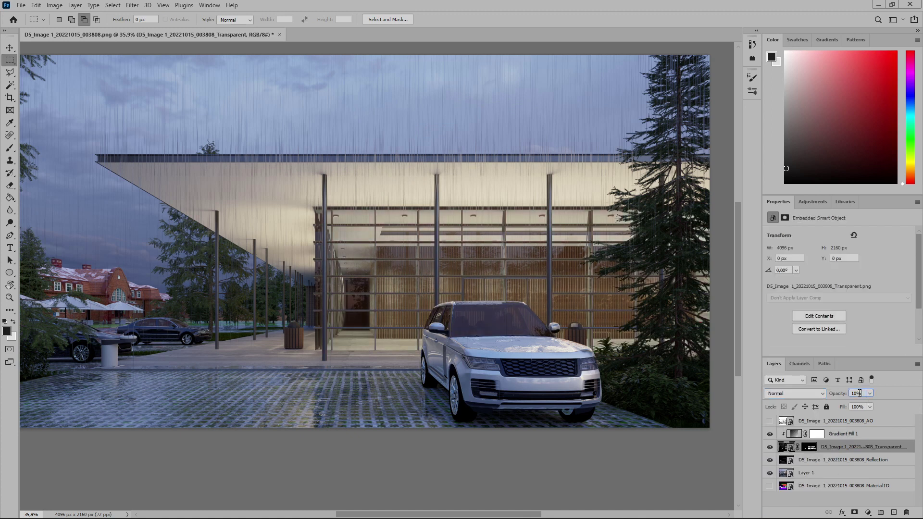
pyautogui.write('20')
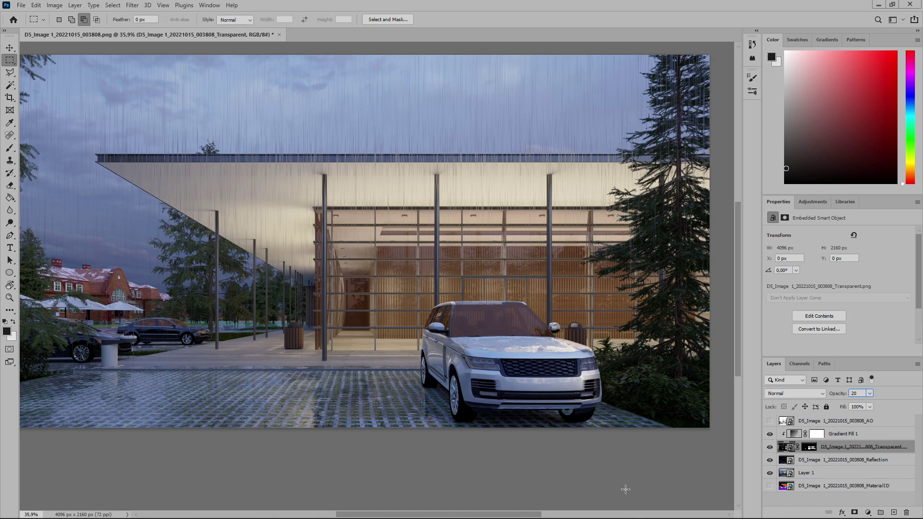
pyautogui.press('Escape')
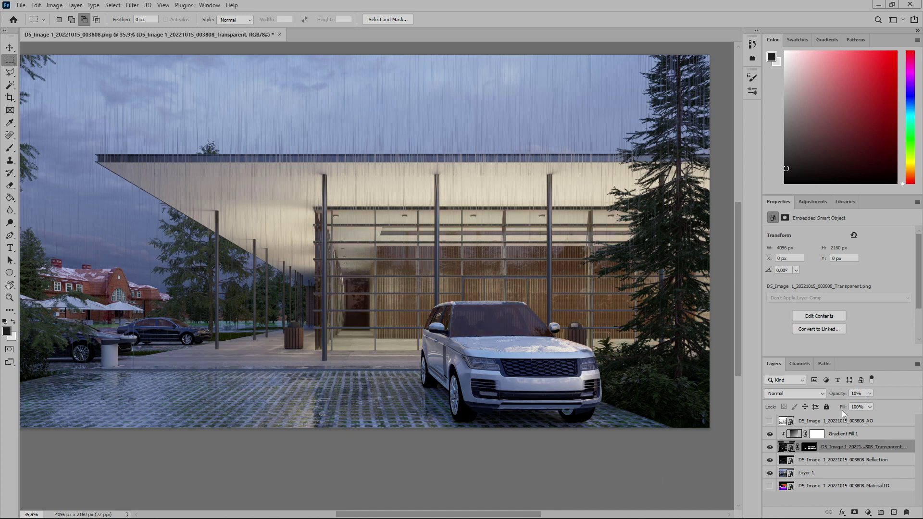
pyautogui.click(857, 393)
pyautogui.write('20')
pyautogui.press('Return')
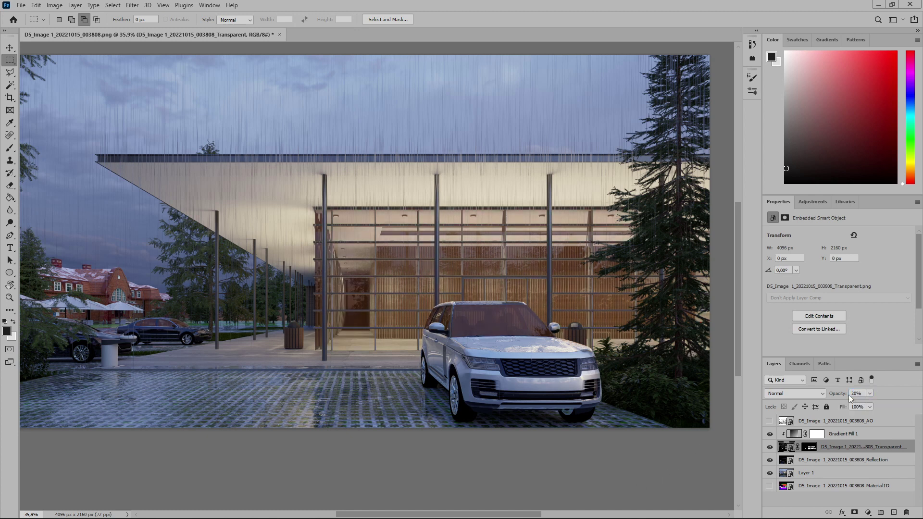
# - Select Layer 1, the base render, and launch the Camera Raw filter on it
pyautogui.press('v')
pyautogui.click(459, 454)
pyautogui.keyDown('alt'); pyautogui.scroll(-2, 459, 454); pyautogui.keyUp('alt')
pyautogui.keyDown('alt'); pyautogui.scroll(2, 459, 454); pyautogui.keyUp('alt')
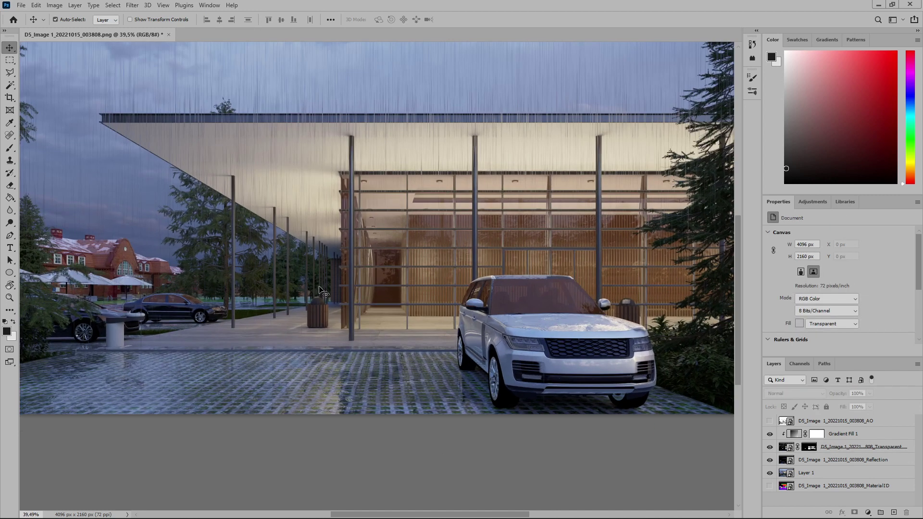
pyautogui.keyDown('alt'); pyautogui.scroll(1, 327, 291); pyautogui.keyUp('alt')
pyautogui.keyDown('alt'); pyautogui.scroll(-1, 327, 290); pyautogui.keyUp('alt')
pyautogui.click(843, 460)
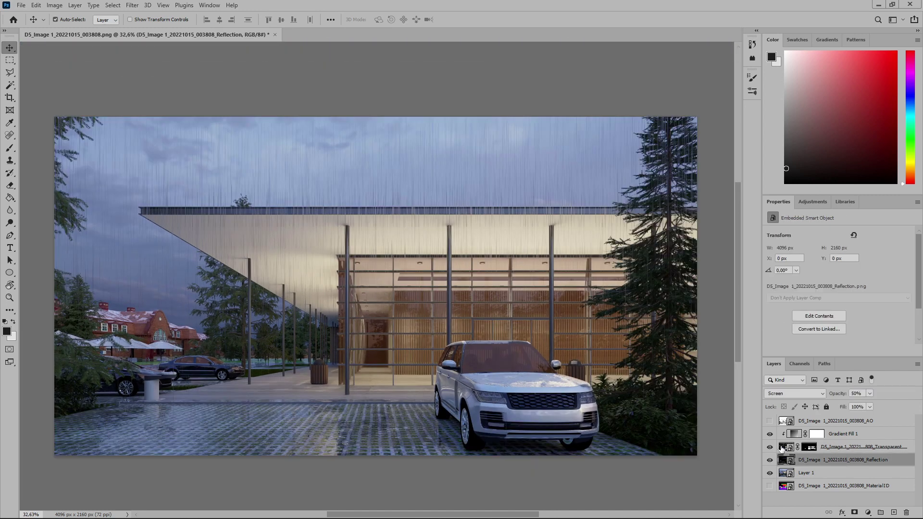
pyautogui.click(803, 475)
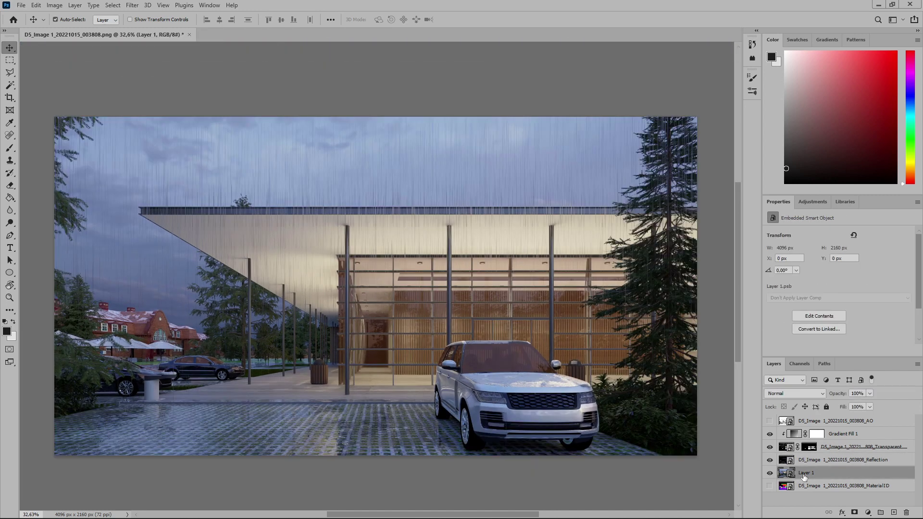
pyautogui.click(132, 4)
pyautogui.click(169, 78)
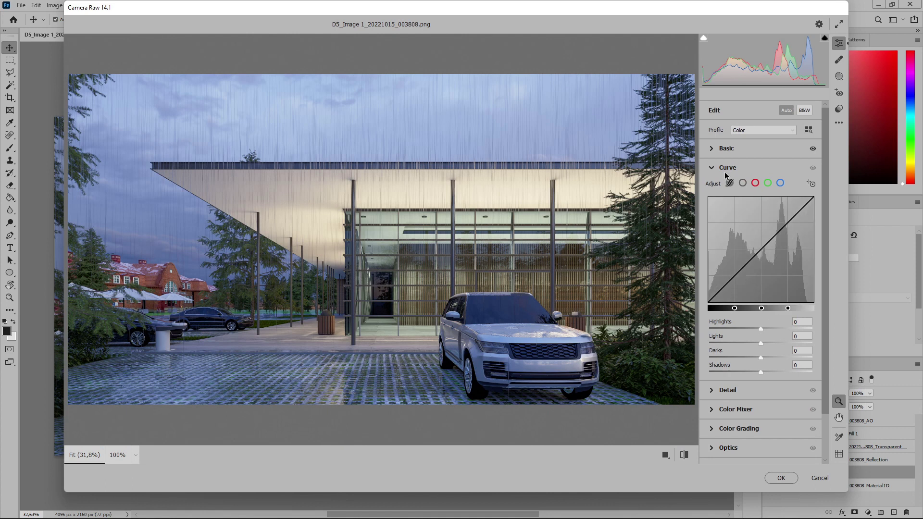
# - Apply Camera Raw with curve Shadows -18, Darks -15, Lights +7, Highlights +10, Temperature -3
pyautogui.moveTo(760, 372)
pyautogui.mouseDown()
pyautogui.moveTo(751, 372)
pyautogui.moveTo(754, 361)
pyautogui.mouseUp()
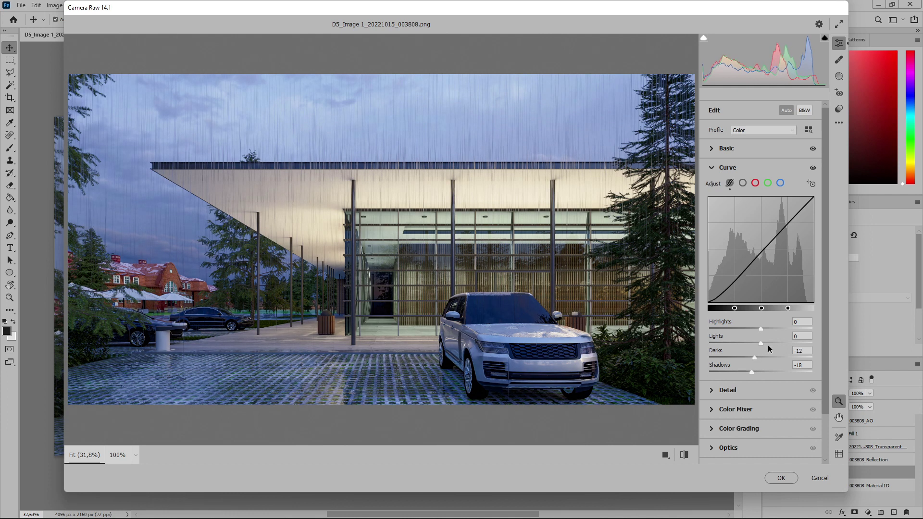
pyautogui.moveTo(760, 343); pyautogui.dragTo(753, 360)
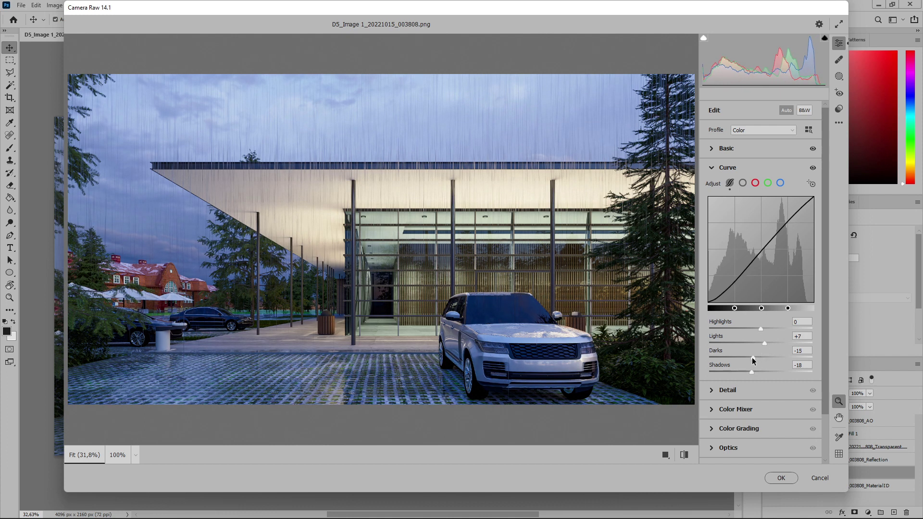
pyautogui.moveTo(761, 329); pyautogui.dragTo(766, 329)
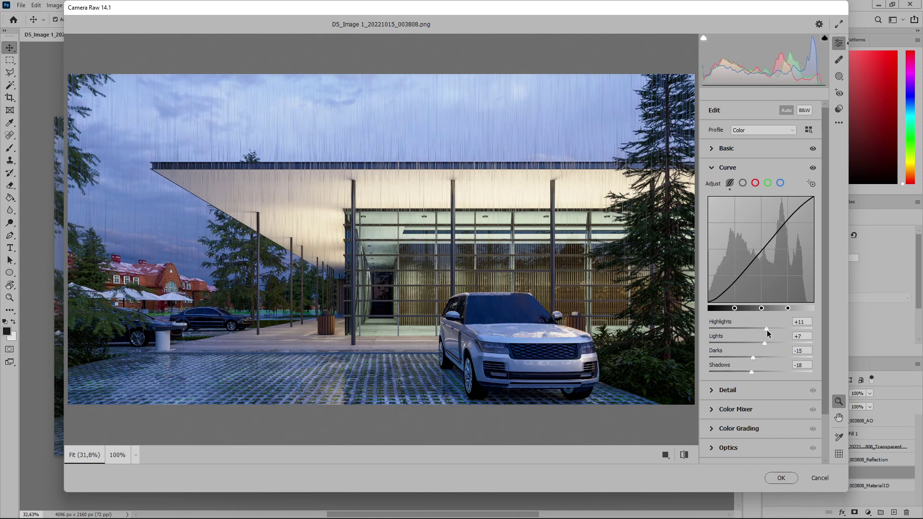
pyautogui.click(711, 167)
pyautogui.click(717, 149)
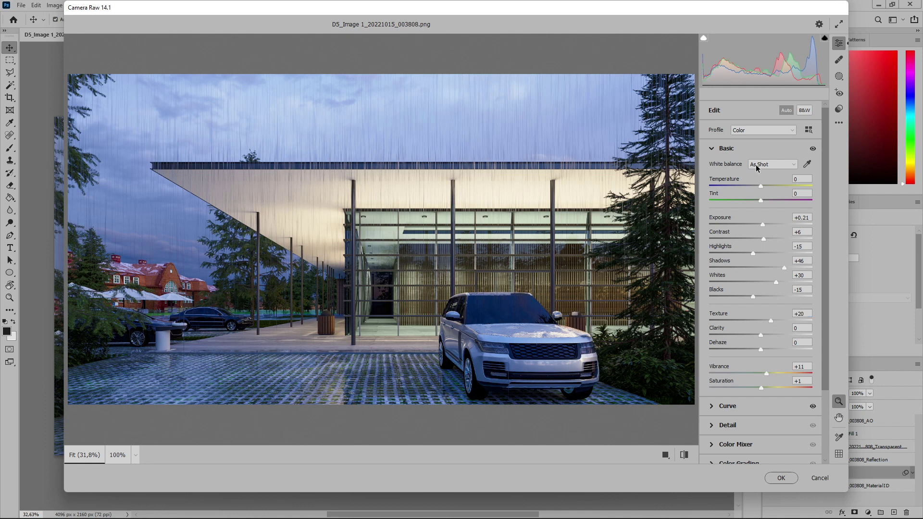
pyautogui.moveTo(760, 186); pyautogui.dragTo(759, 186)
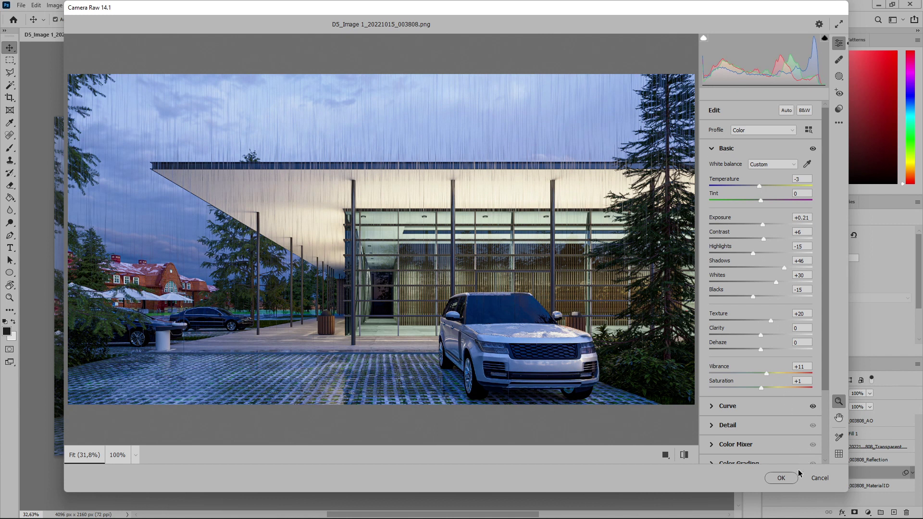
pyautogui.click(781, 478)
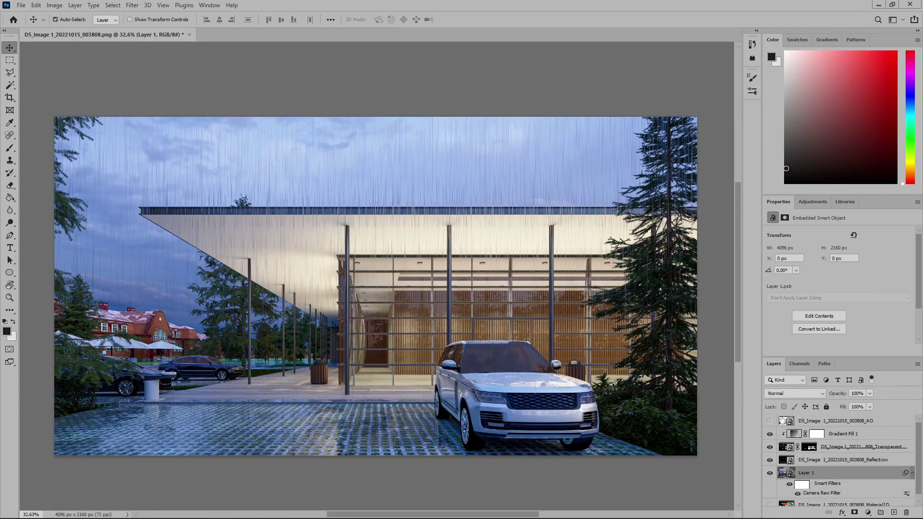
# - Show the AO layer and blend it in Overlay mode at 25% opacity
pyautogui.scroll(-1, 817, 466)
pyautogui.scroll(1, 845, 432)
pyautogui.click(853, 433)
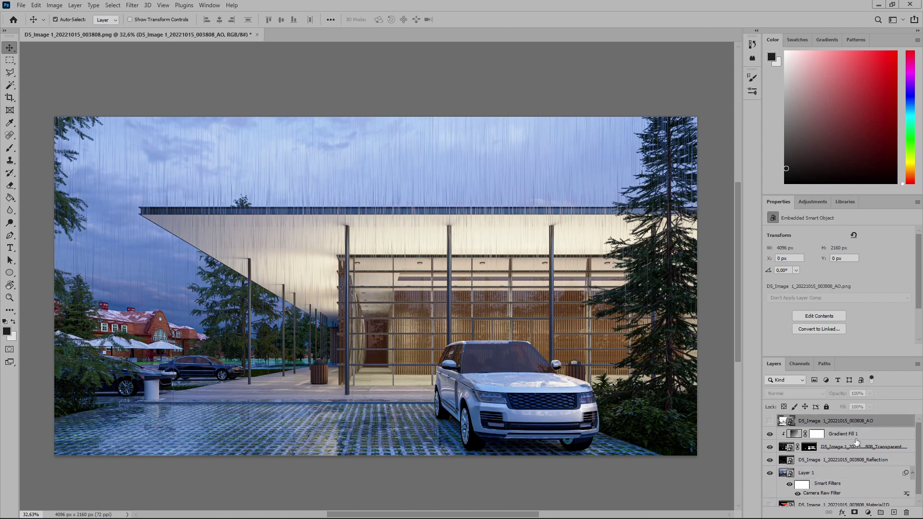
pyautogui.click(842, 425)
pyautogui.click(769, 421)
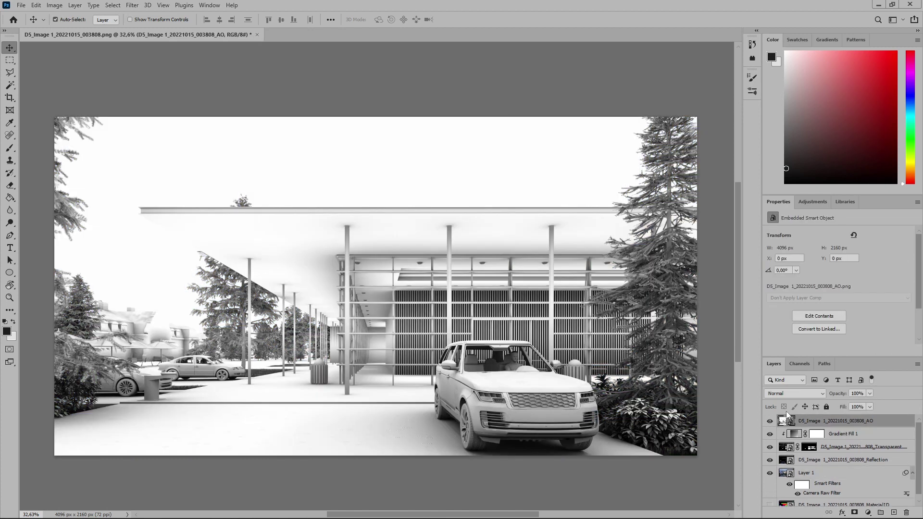
pyautogui.click(819, 393)
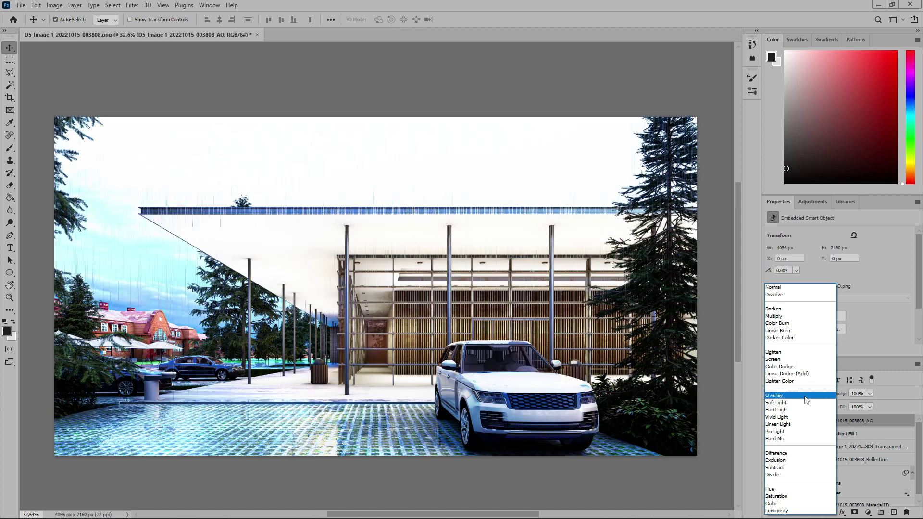
pyautogui.click(805, 400)
pyautogui.click(855, 392)
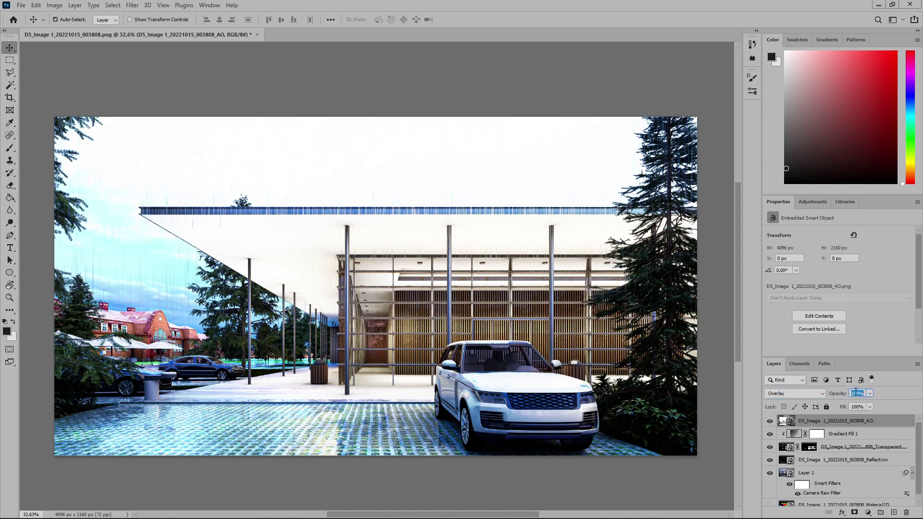
pyautogui.write('25')
# - Toggle the AO and Transparent layers on and off to compare their effect
pyautogui.click(769, 421)
pyautogui.click(769, 421)
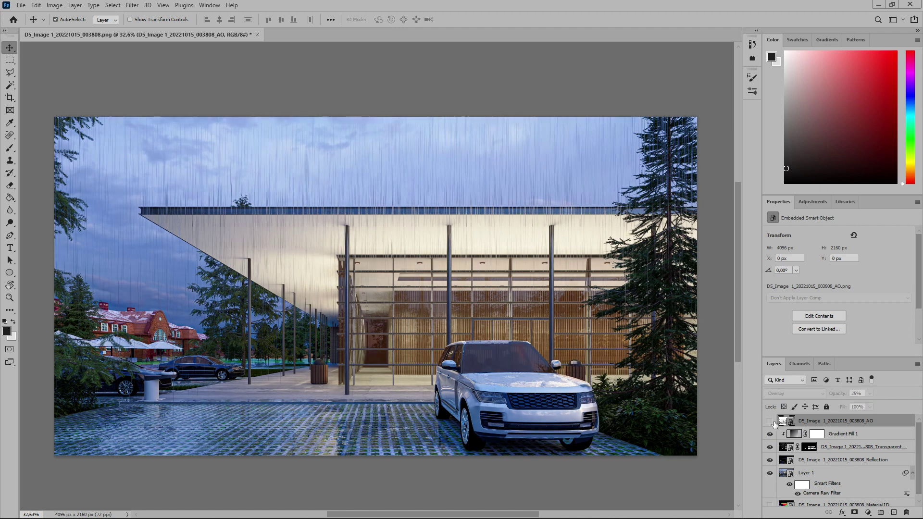
pyautogui.click(770, 447)
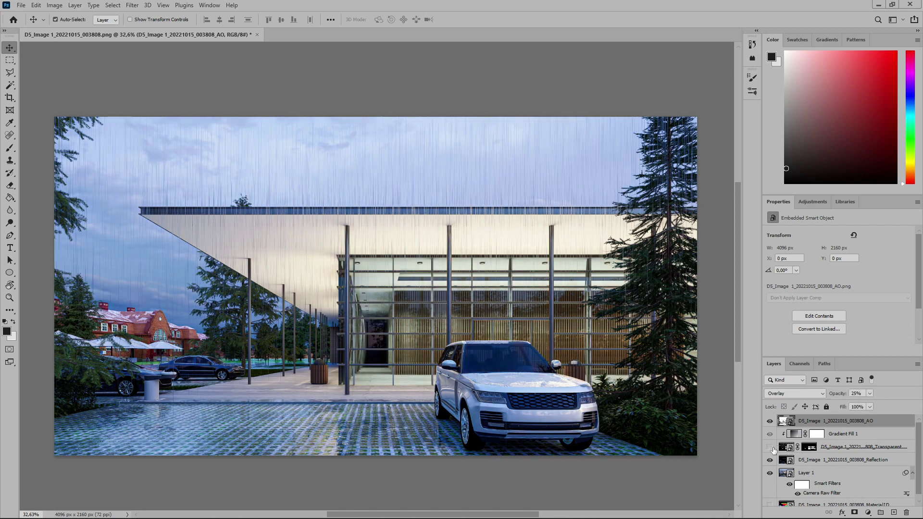
pyautogui.click(770, 447)
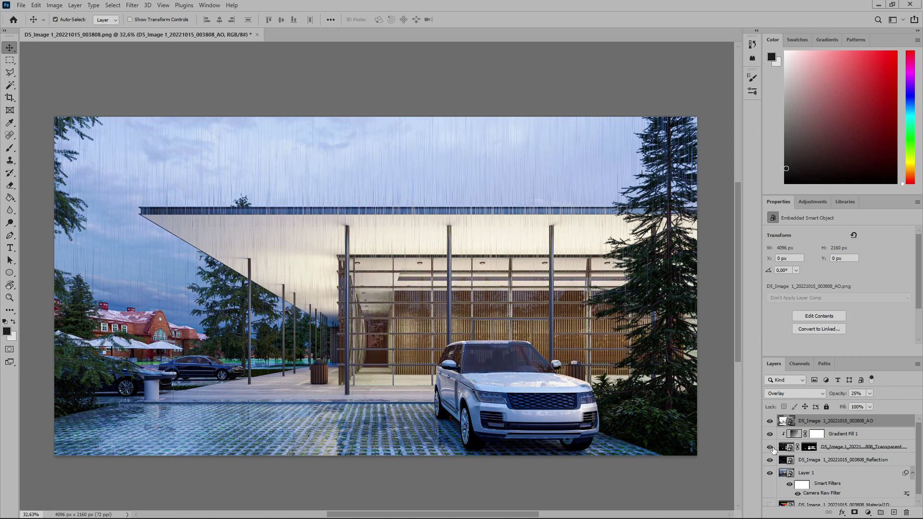
pyautogui.click(771, 447)
pyautogui.keyDown('alt'); pyautogui.scroll(-1, 476, 402); pyautogui.keyUp('alt')
pyautogui.keyDown('alt'); pyautogui.scroll(1, 440, 399); pyautogui.keyUp('alt')
pyautogui.scroll(-1, 833, 441)
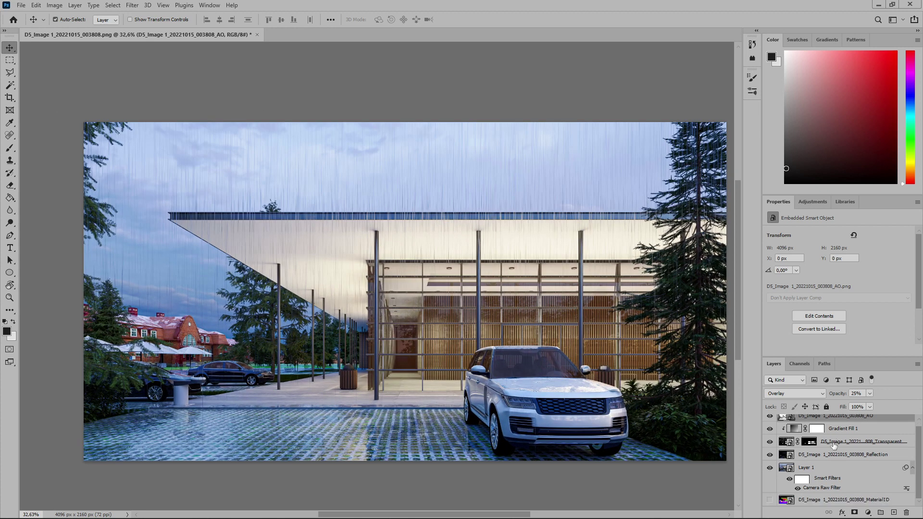
# - Collapse Layer 1's smart filter rows and select the AO layer
pyautogui.click(912, 468)
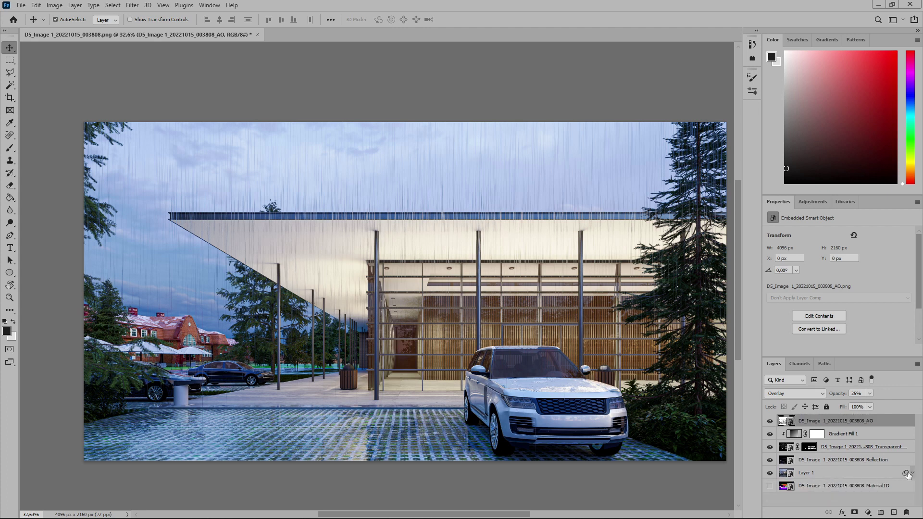
pyautogui.click(911, 473)
pyautogui.click(788, 486)
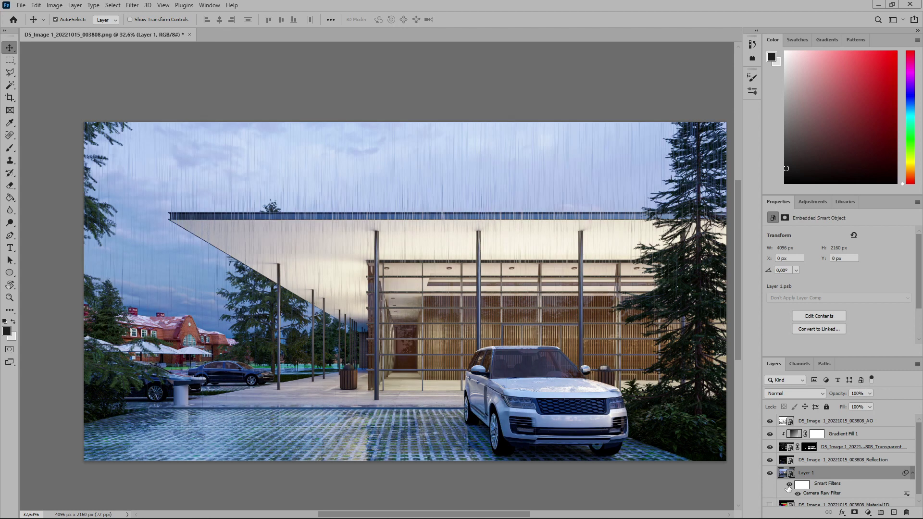
pyautogui.click(912, 473)
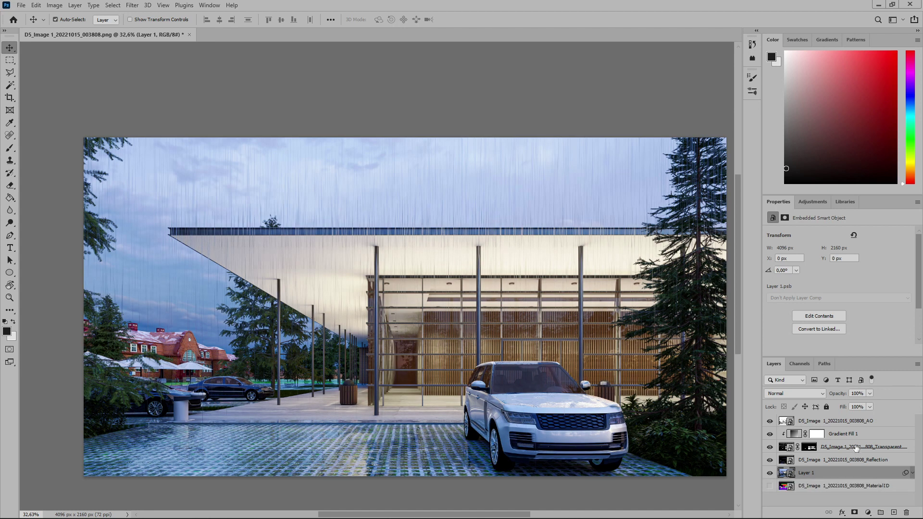
pyautogui.click(854, 422)
# - Add a Levels layer with black input 13 and midtones 1.10, then start a Solid Color fill
pyautogui.click(867, 512)
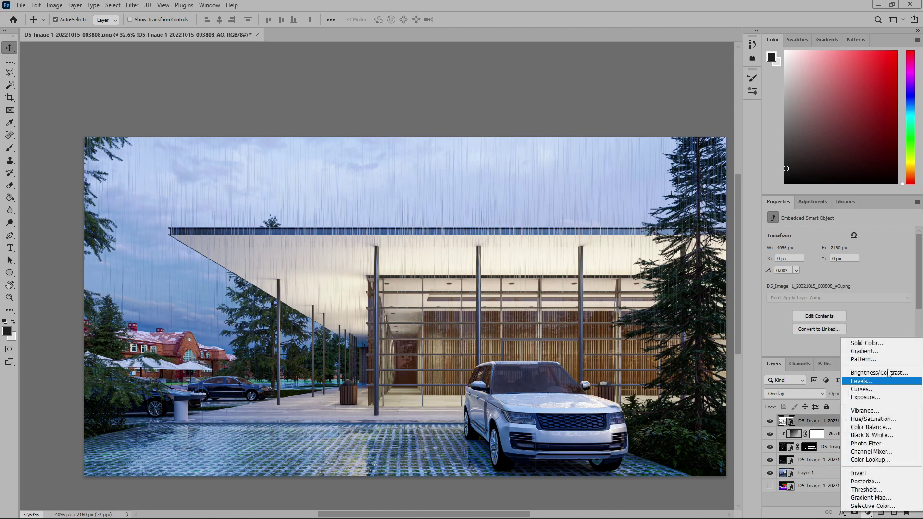
pyautogui.click(887, 386)
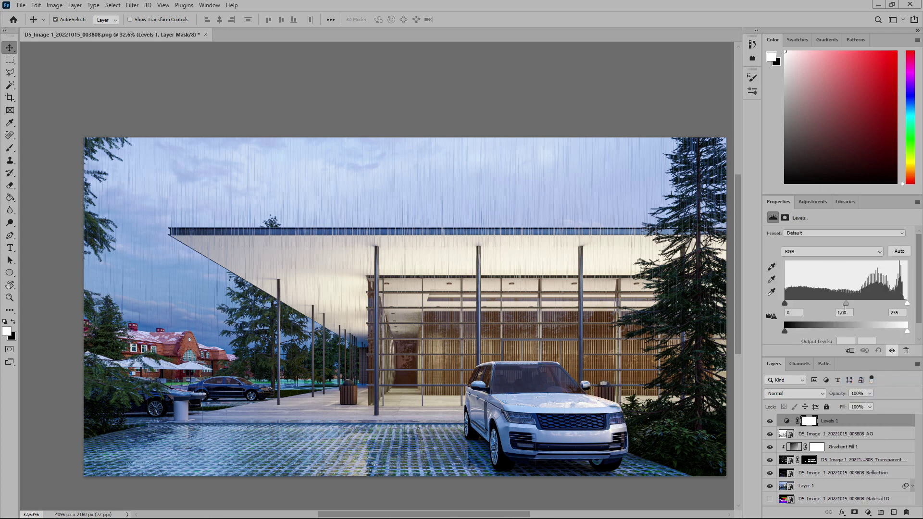
pyautogui.moveTo(792, 309); pyautogui.dragTo(790, 303)
pyautogui.moveTo(848, 304); pyautogui.dragTo(847, 303)
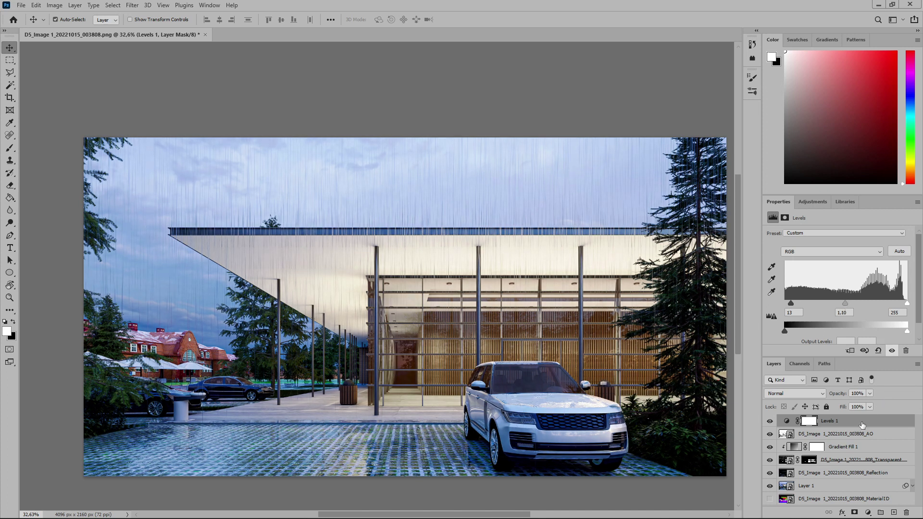
pyautogui.click(867, 512)
pyautogui.click(865, 347)
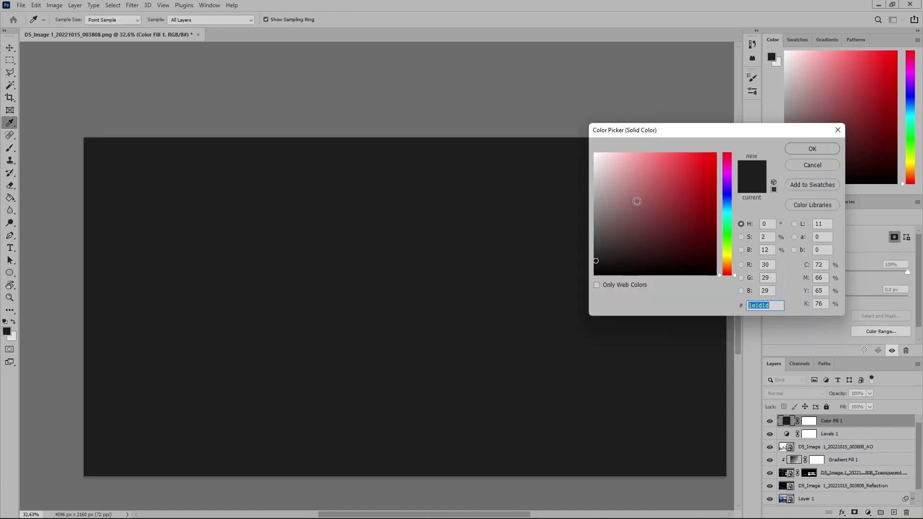
# - Choose a dark navy colour for the Solid Color fill
pyautogui.click(726, 196)
pyautogui.click(637, 250)
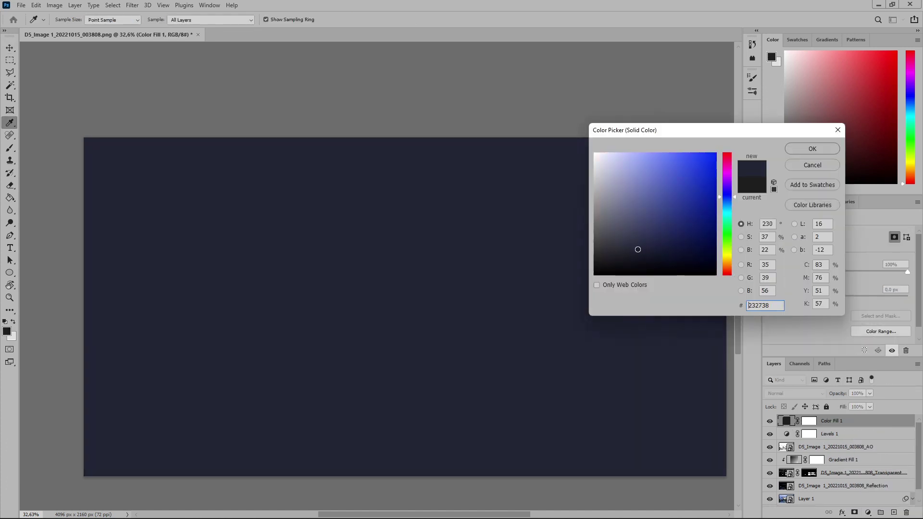
pyautogui.click(805, 148)
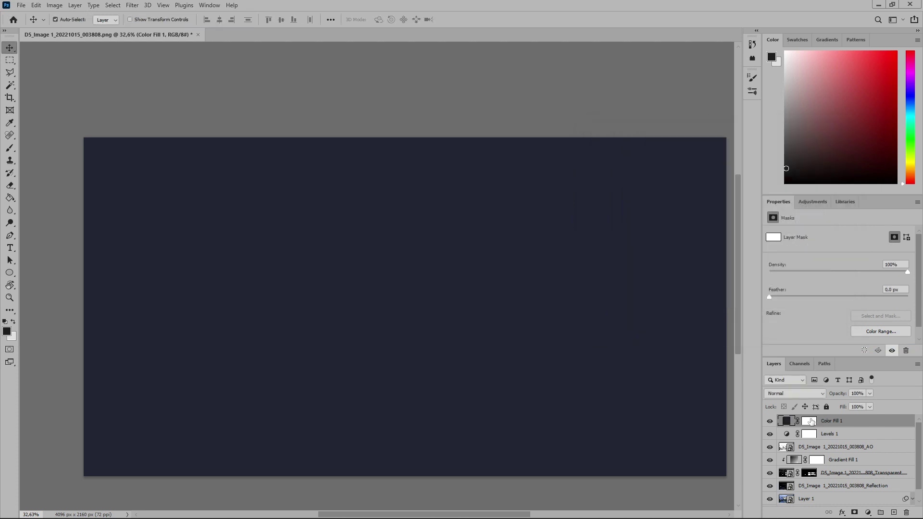
# - Erase the fill layer's mask at the image centre with a large brush to form a vignette
pyautogui.click(810, 421)
pyautogui.press('e')
pyautogui.press('d')
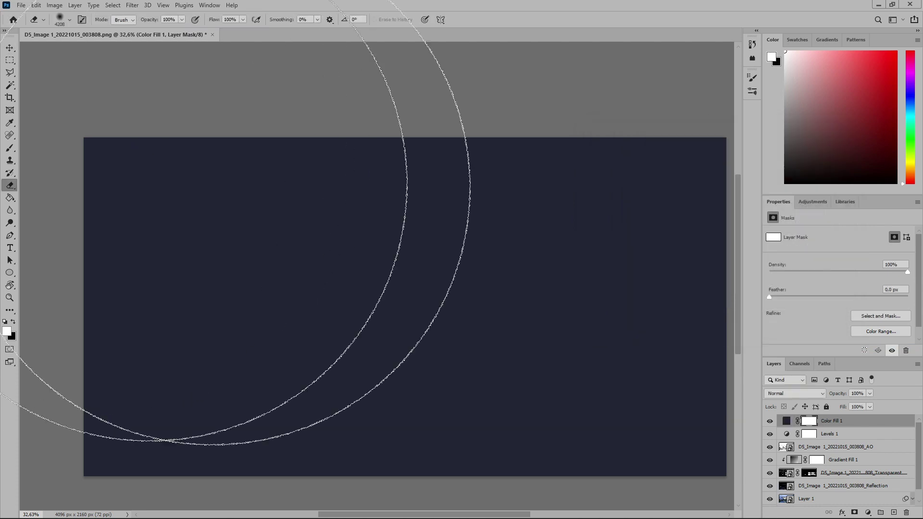
pyautogui.scroll(-1, 399, 265)
pyautogui.click(414, 256)
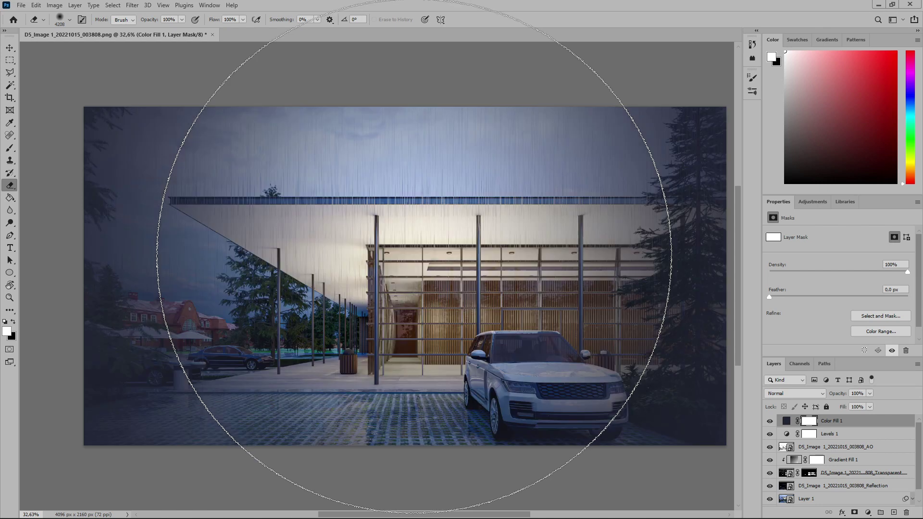
pyautogui.click(414, 256)
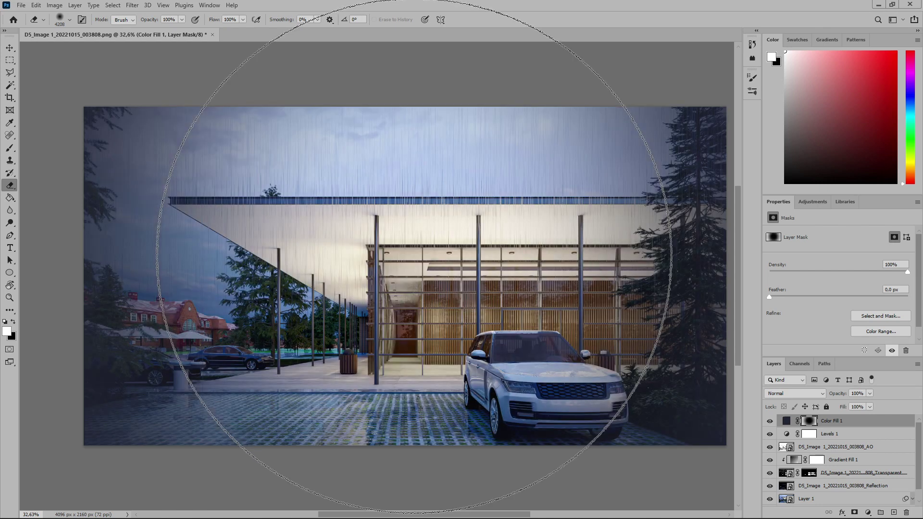
pyautogui.keyDown('alt'); pyautogui.scroll(-1, 414, 256); pyautogui.keyUp('alt')
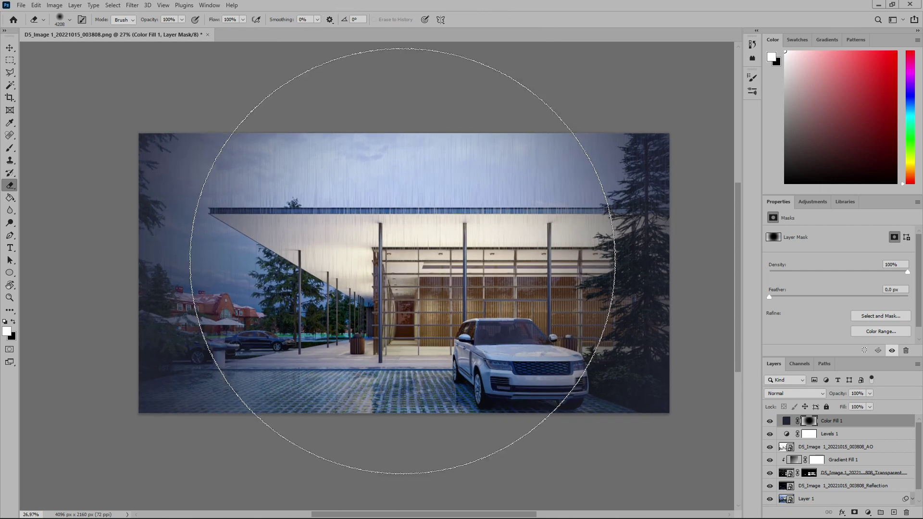
pyautogui.click(401, 260)
# - Set the navy vignette fill layer to 50% opacity
pyautogui.click(863, 392)
pyautogui.write('50')
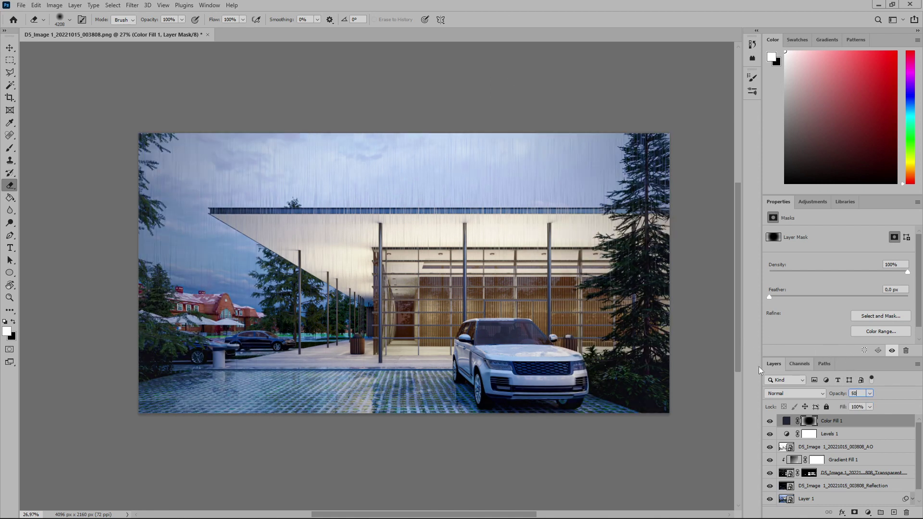
pyautogui.click(10, 47)
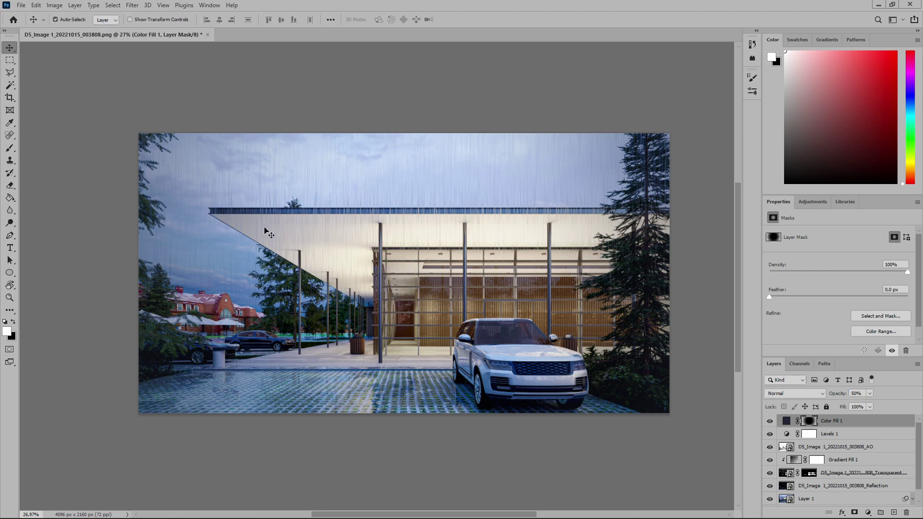
pyautogui.keyDown('alt'); pyautogui.scroll(2, 418, 393); pyautogui.keyUp('alt')
pyautogui.scroll(1, 418, 393)
pyautogui.hscroll(1, 481, 402)
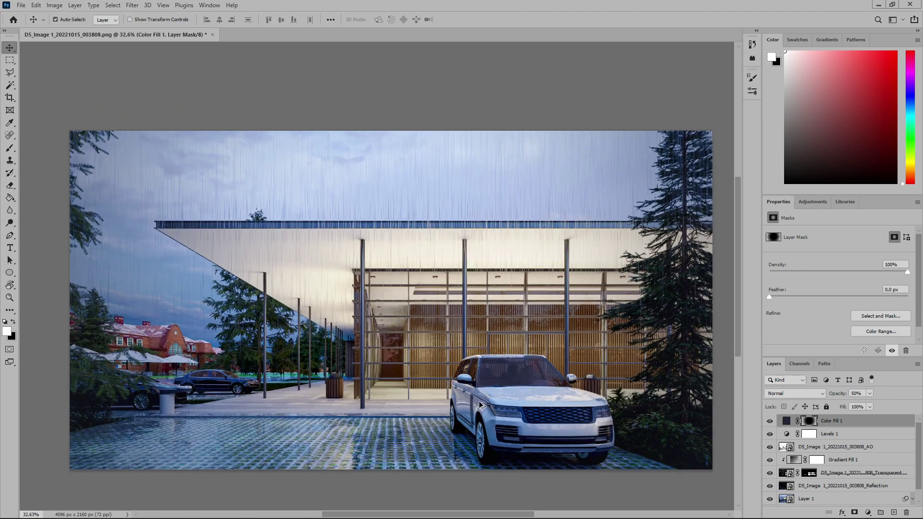
pyautogui.click(868, 513)
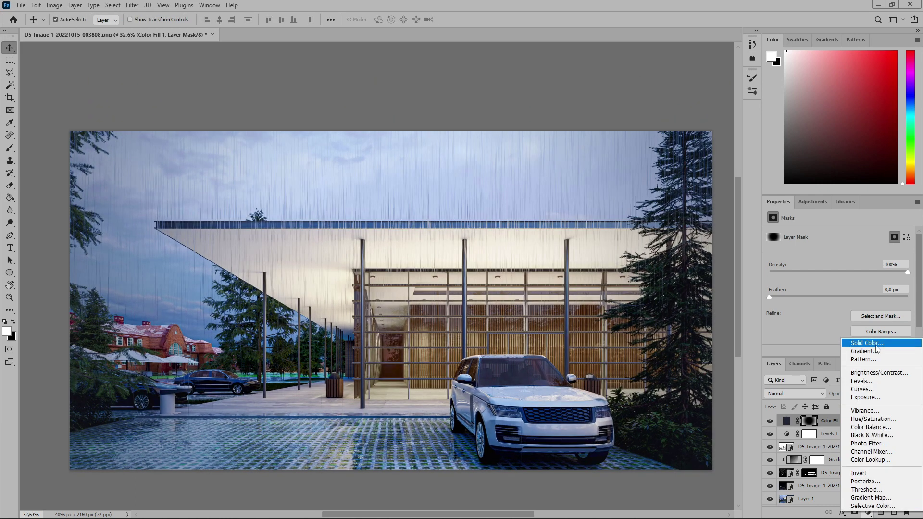
# - Add a Color Lookup layer using the Kodak 5218 Kodak 2395 film LUT at 75% opacity
pyautogui.click(885, 457)
pyautogui.click(871, 235)
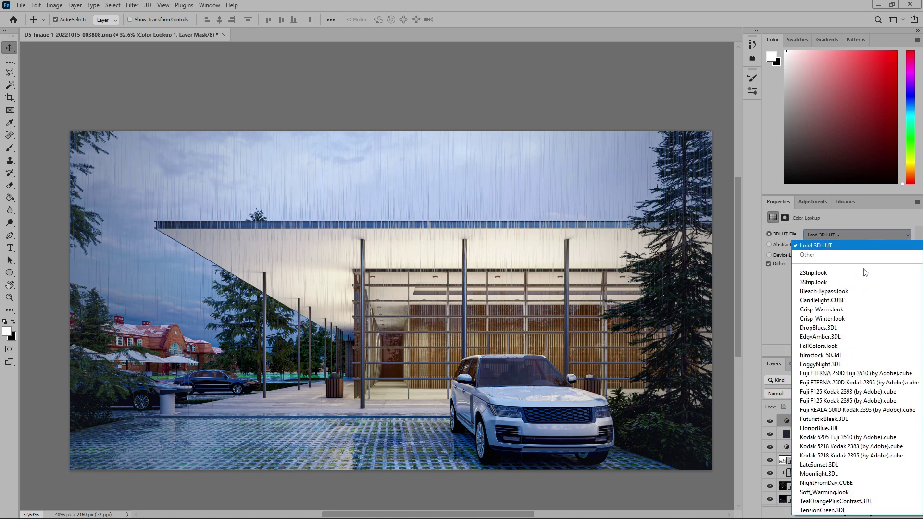
pyautogui.click(863, 456)
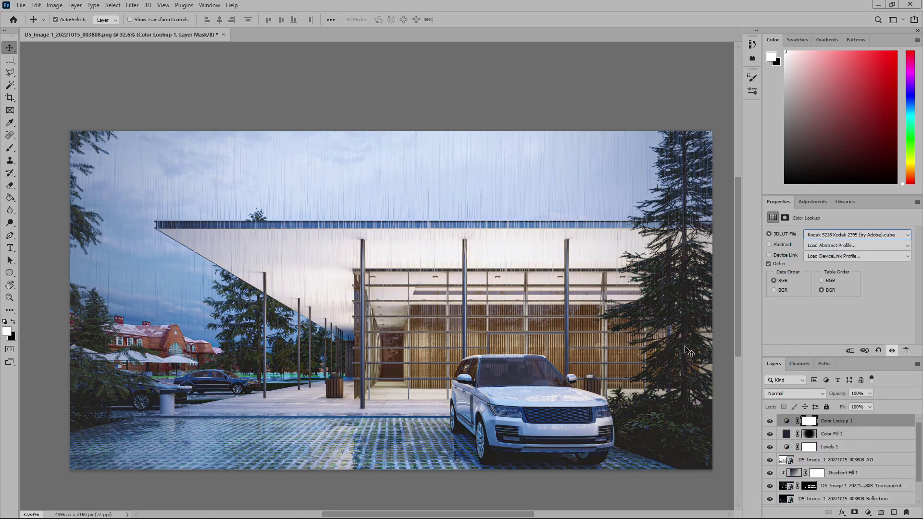
pyautogui.click(859, 393)
pyautogui.write('75')
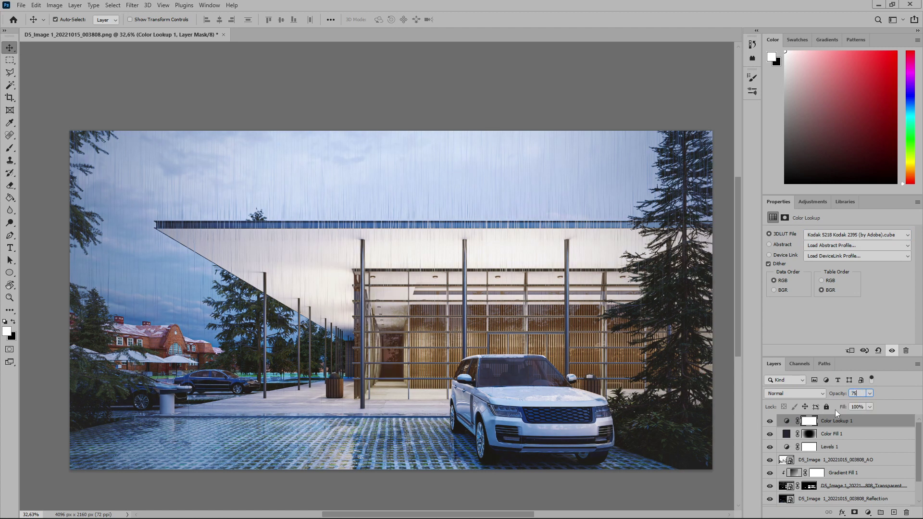
# - Toggle the film LUT off and on to compare, then hide all panels to view the render
pyautogui.click(770, 420)
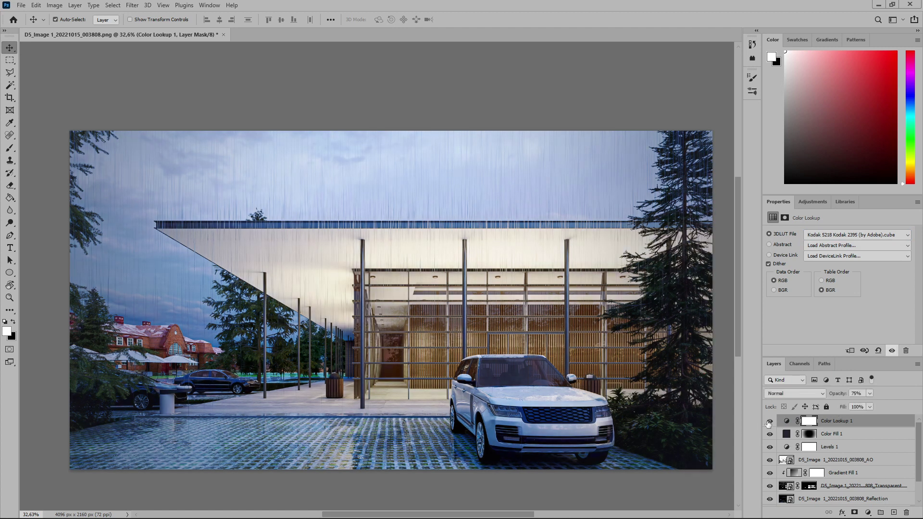
pyautogui.click(770, 420)
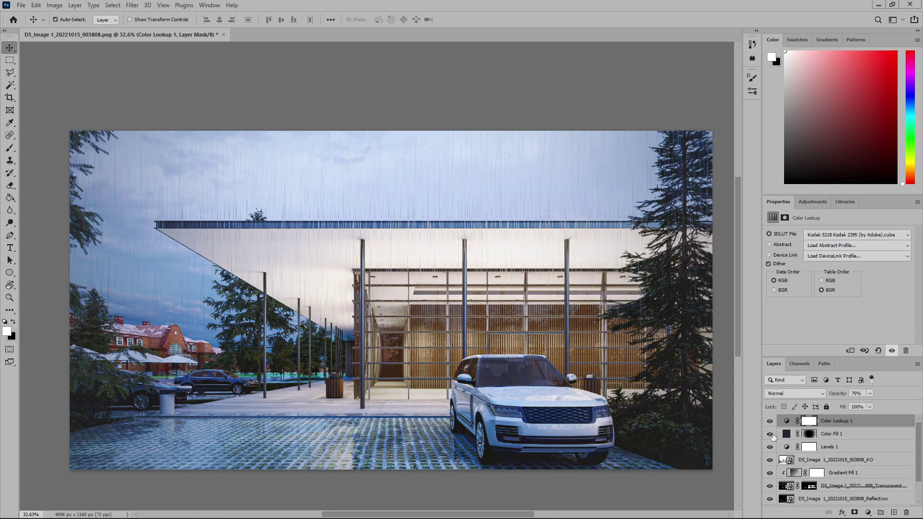
pyautogui.click(825, 450)
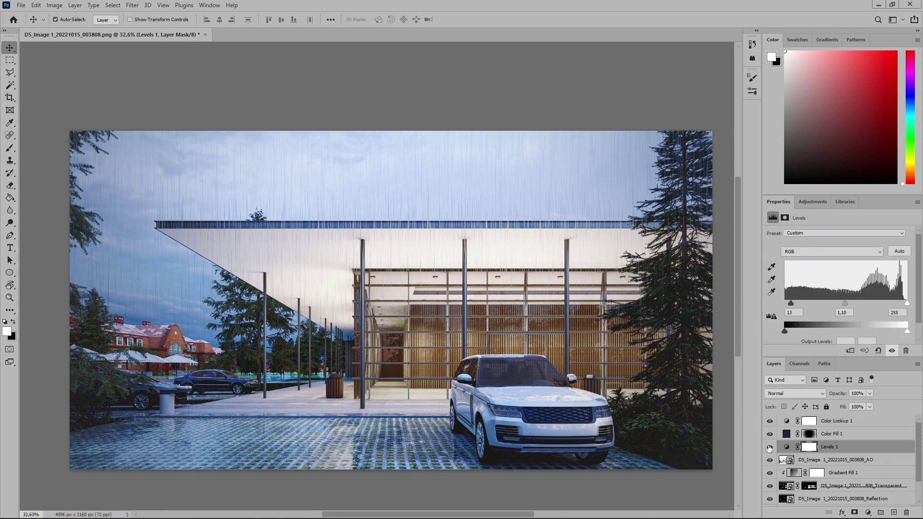
pyautogui.press('Tab')
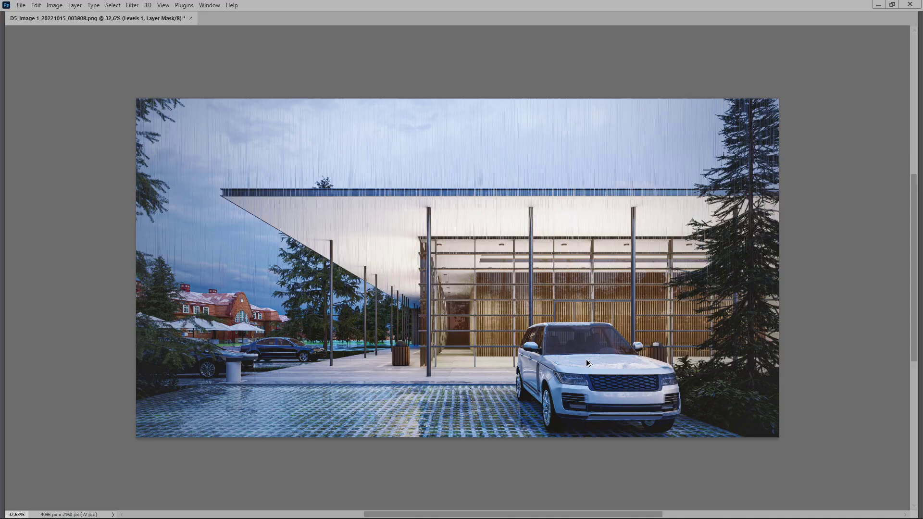